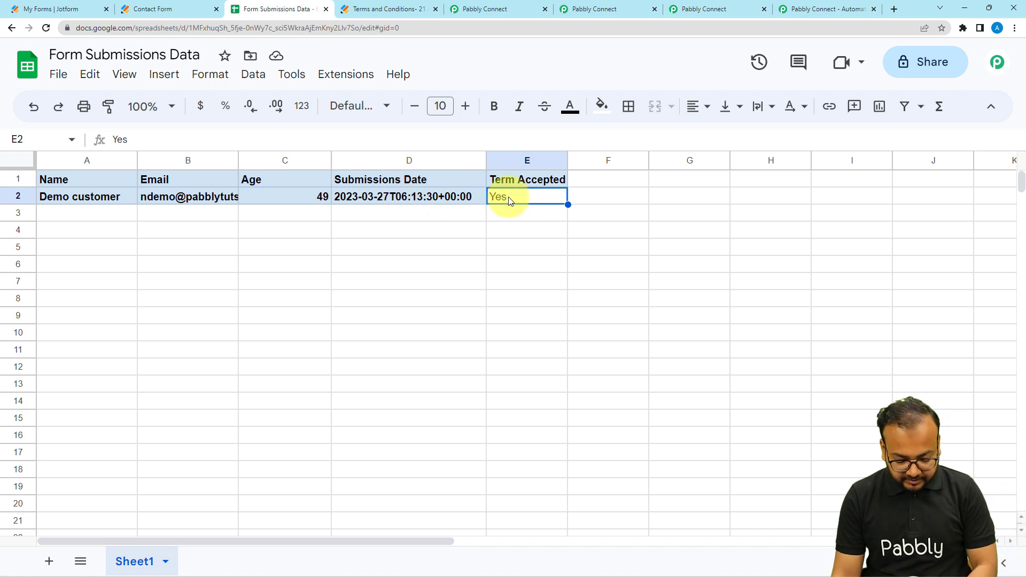
Step: Clear the Term Accepted value in cell E2 of the Form Submissions Data sheet
key(Delete)
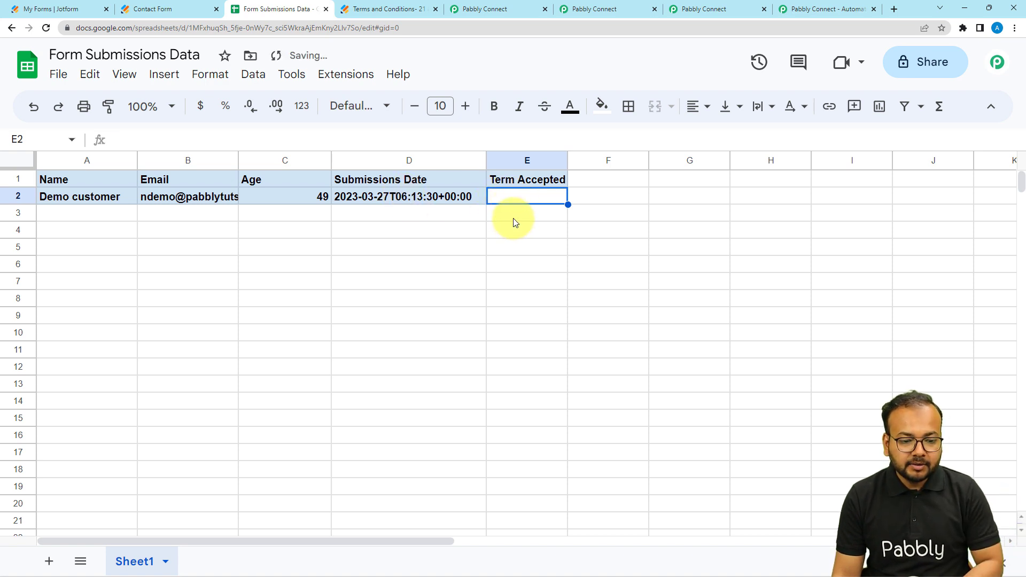
click(514, 216)
click(516, 201)
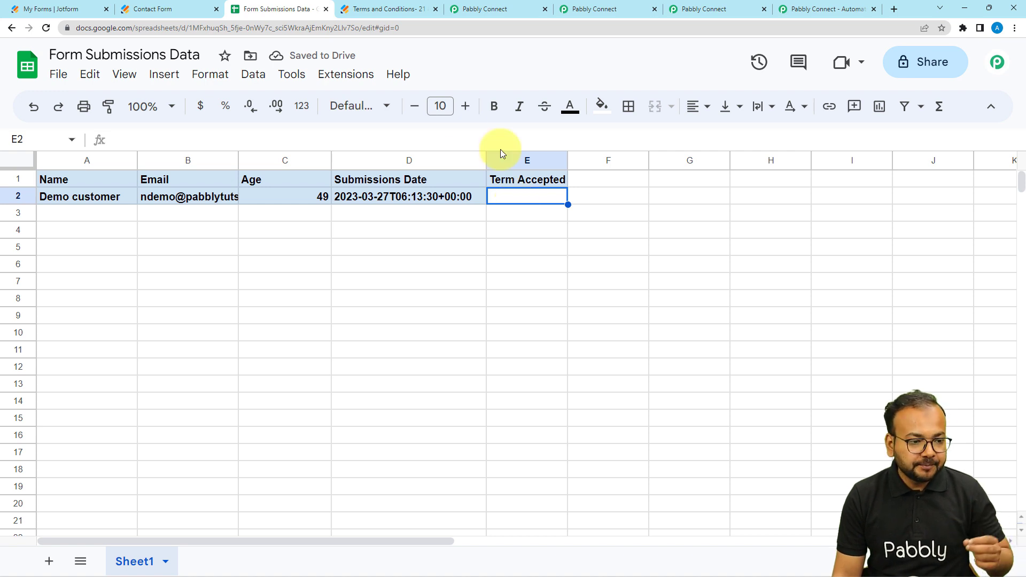
Step: Review the Jotform contact form, the submissions sheet's Term Accepted column and the Terms and Conditions form for the self-driven bus
click(178, 12)
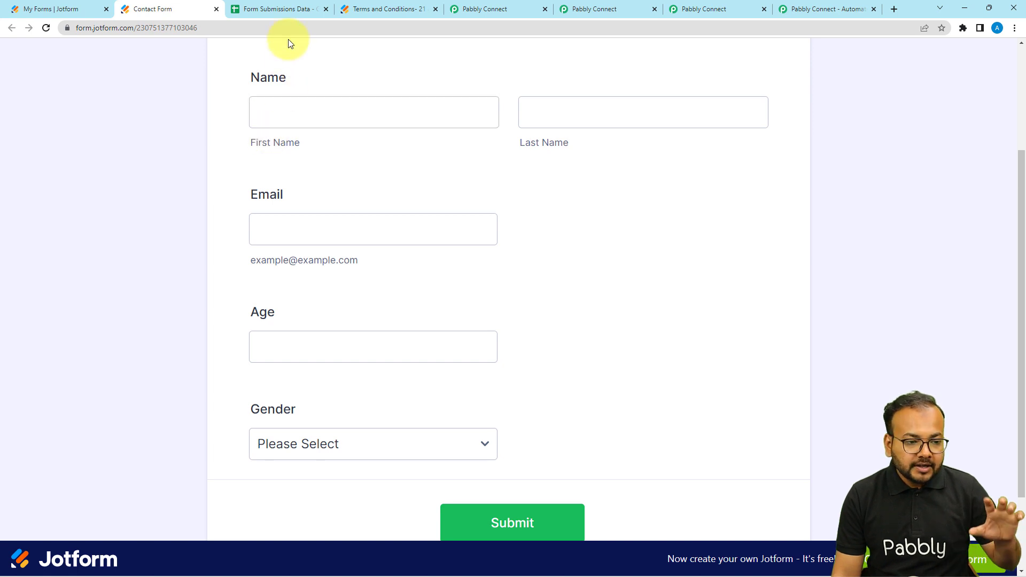
click(275, 10)
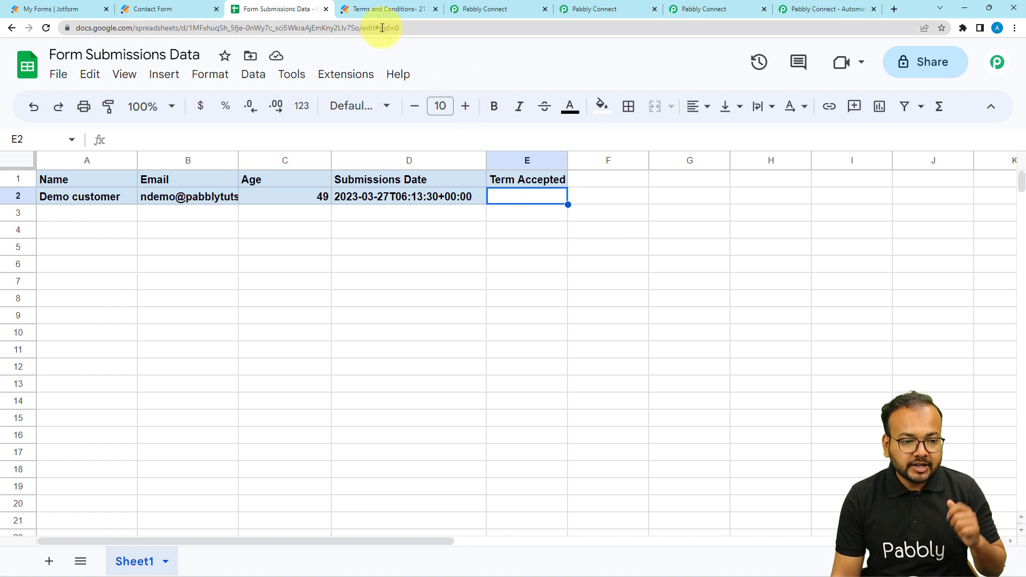
click(377, 10)
scroll(399, 161, down, 8)
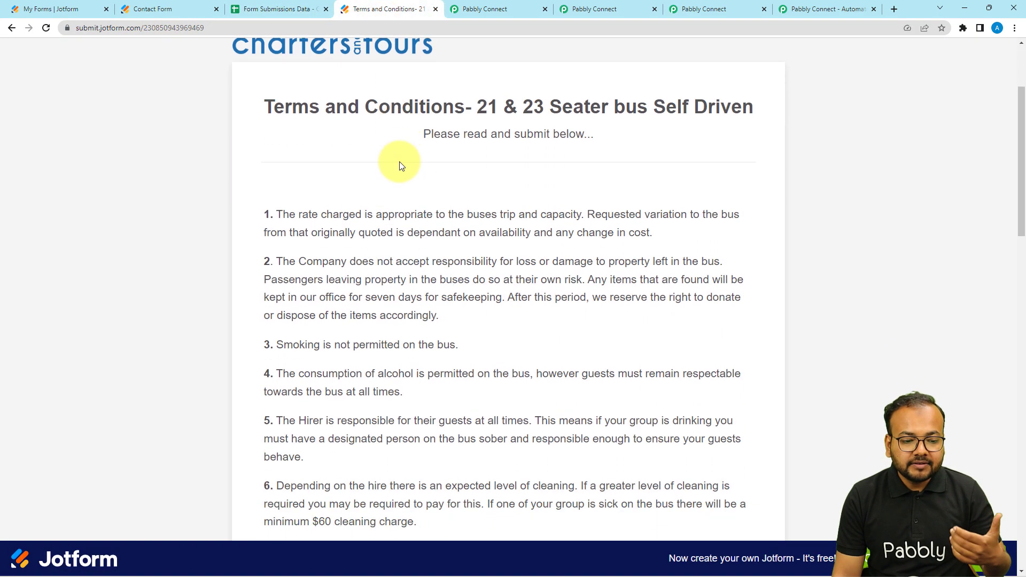
scroll(399, 162, down, 3)
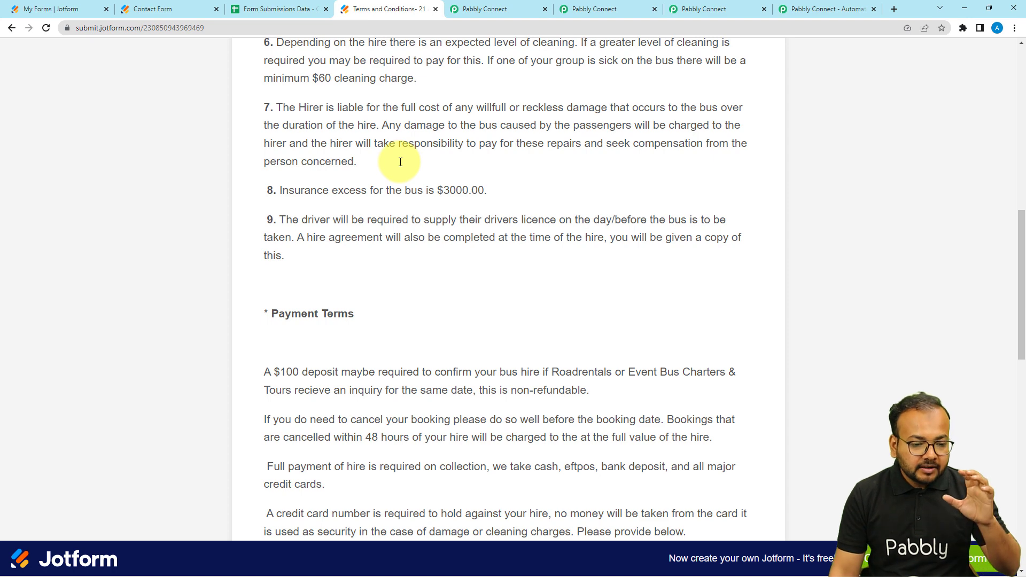
scroll(400, 162, down, 2)
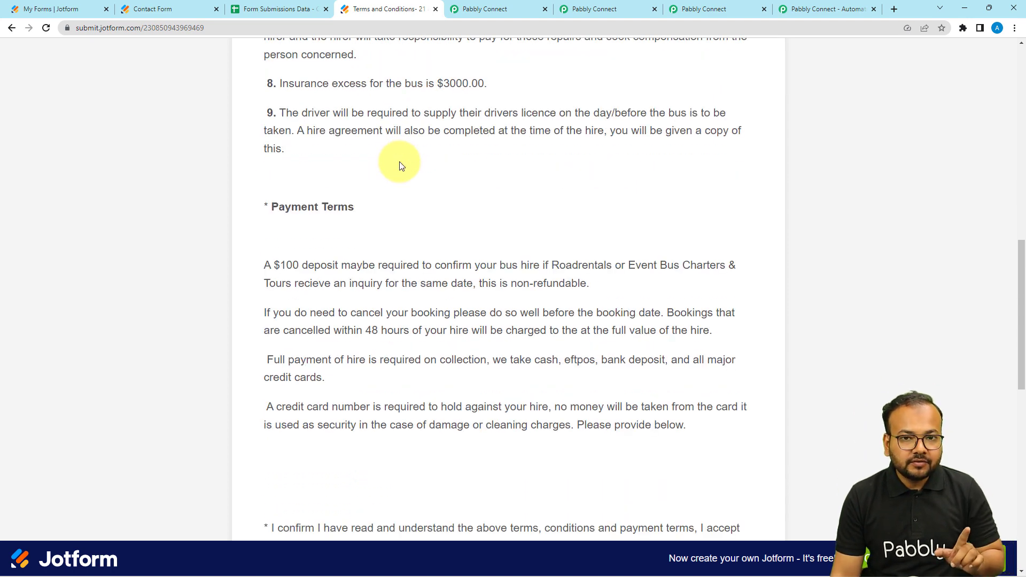
click(275, 11)
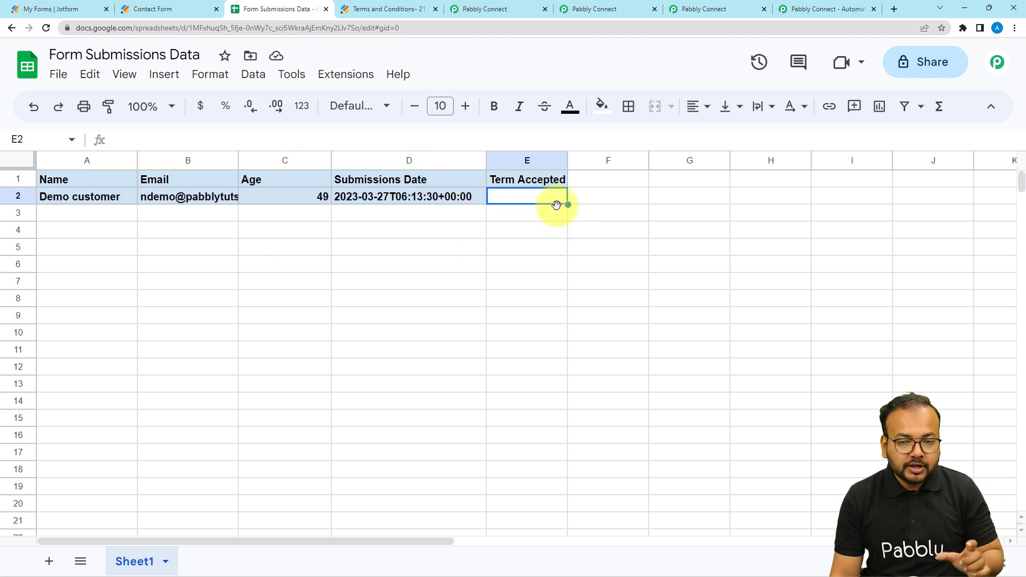
click(140, 10)
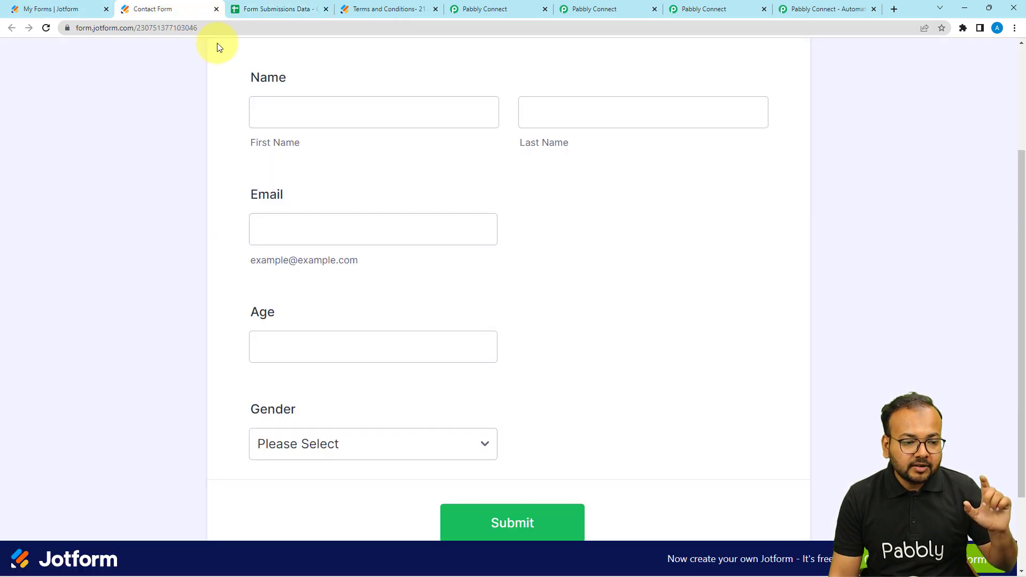
scroll(225, 165, up, 3)
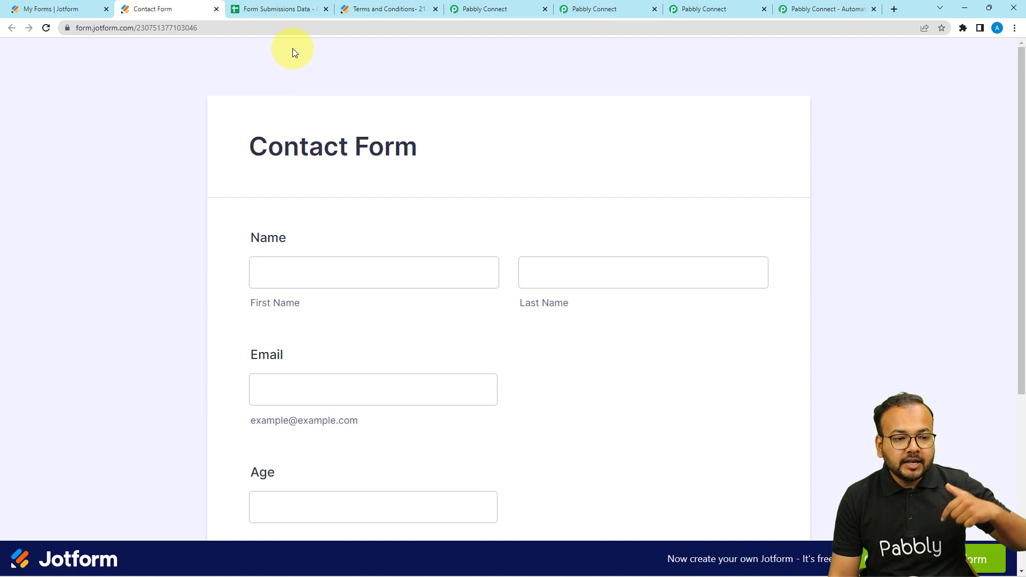
click(368, 9)
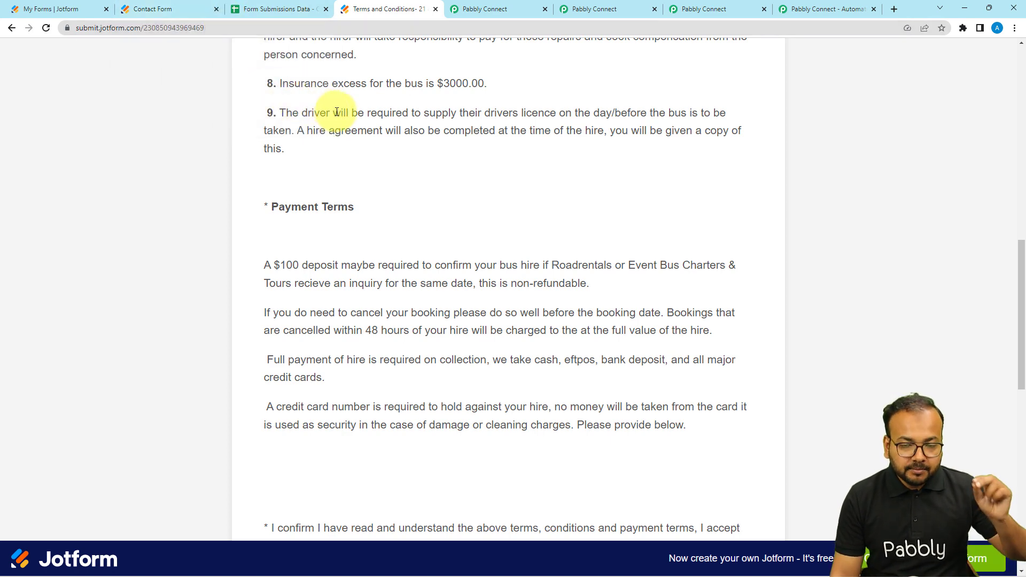
scroll(337, 111, up, 2)
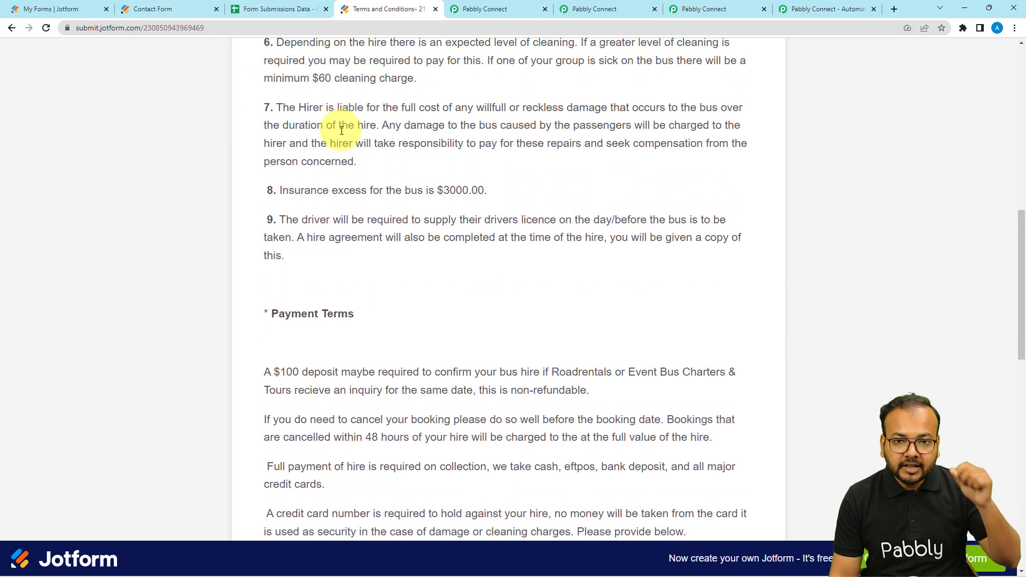
click(289, 11)
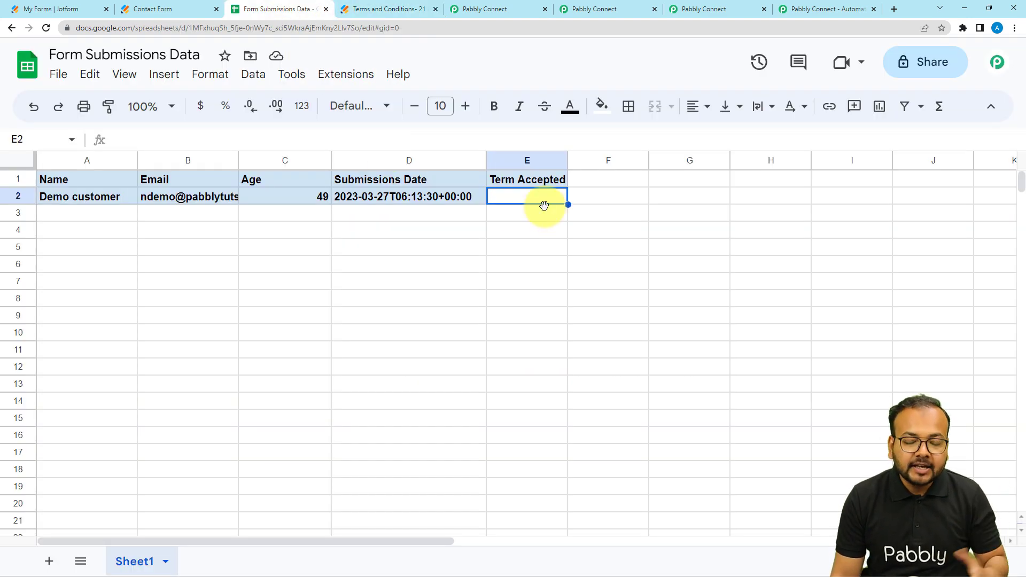
Step: Switch to Pabbly Connect and create a workflow named Terms and Conditions Automation
click(801, 10)
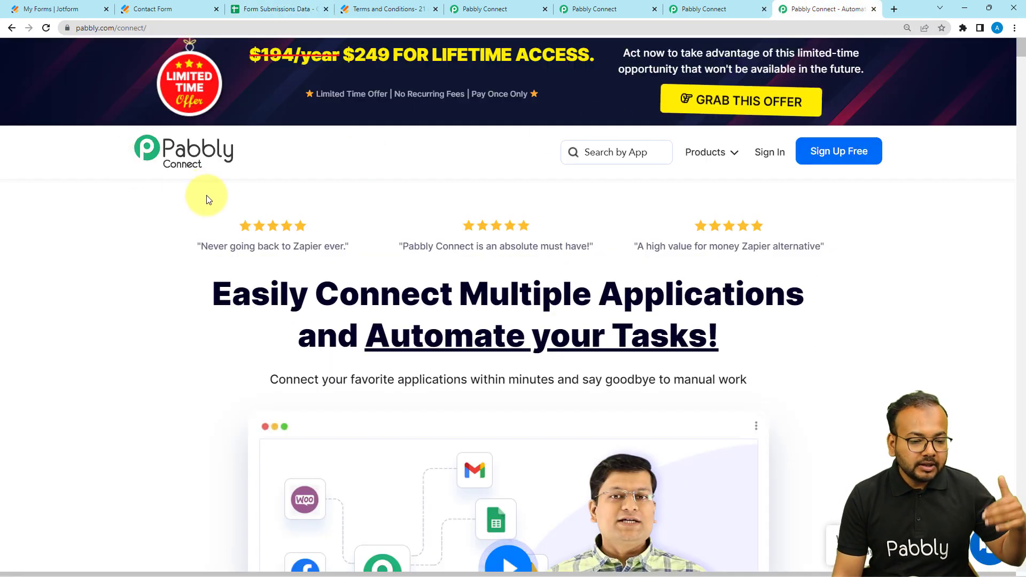
scroll(217, 232, down, 1)
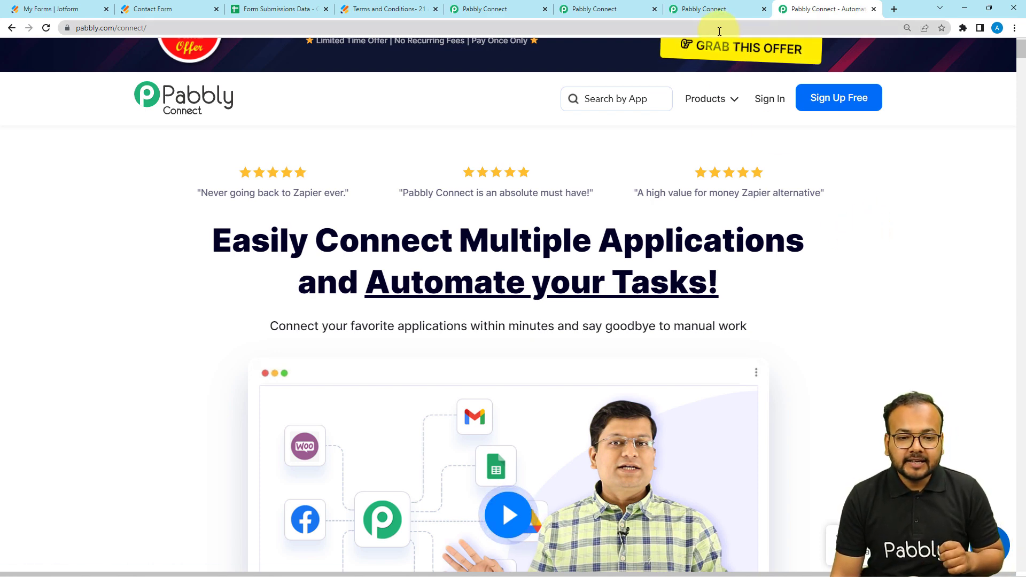
click(707, 12)
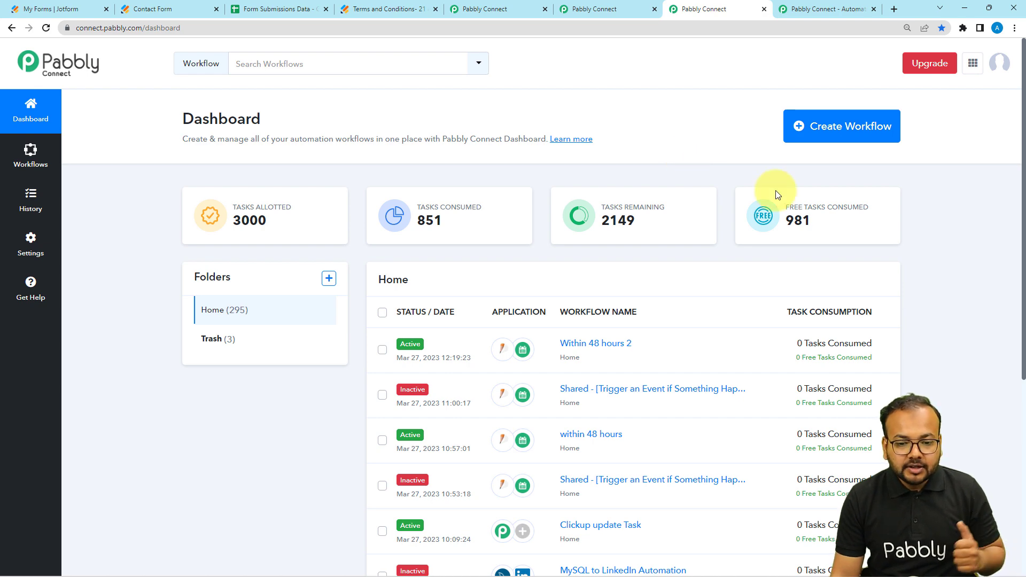
click(833, 130)
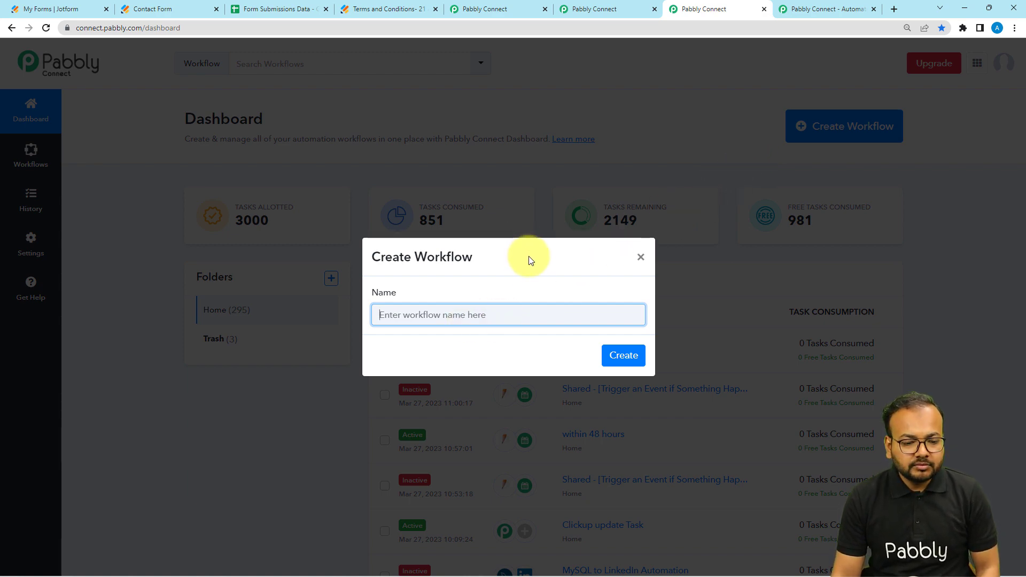
key(ctrl+plus)
text(Terms and Conditions Automation)
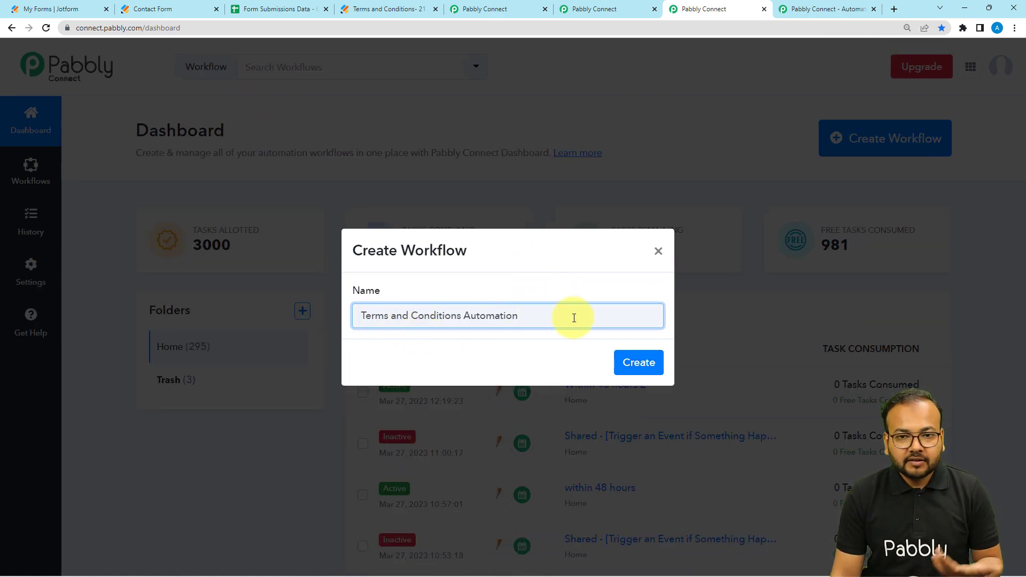
click(625, 362)
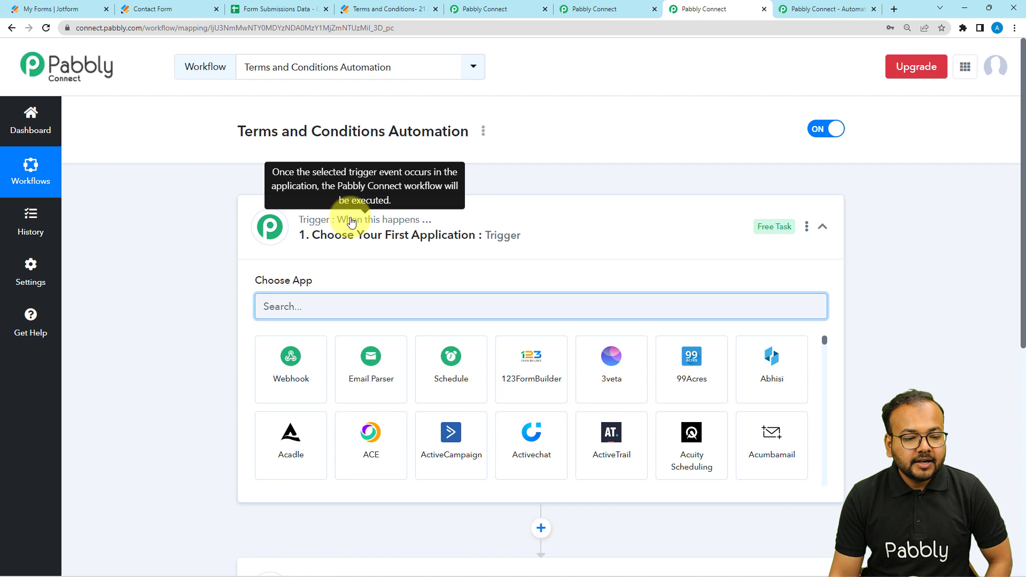
click(340, 253)
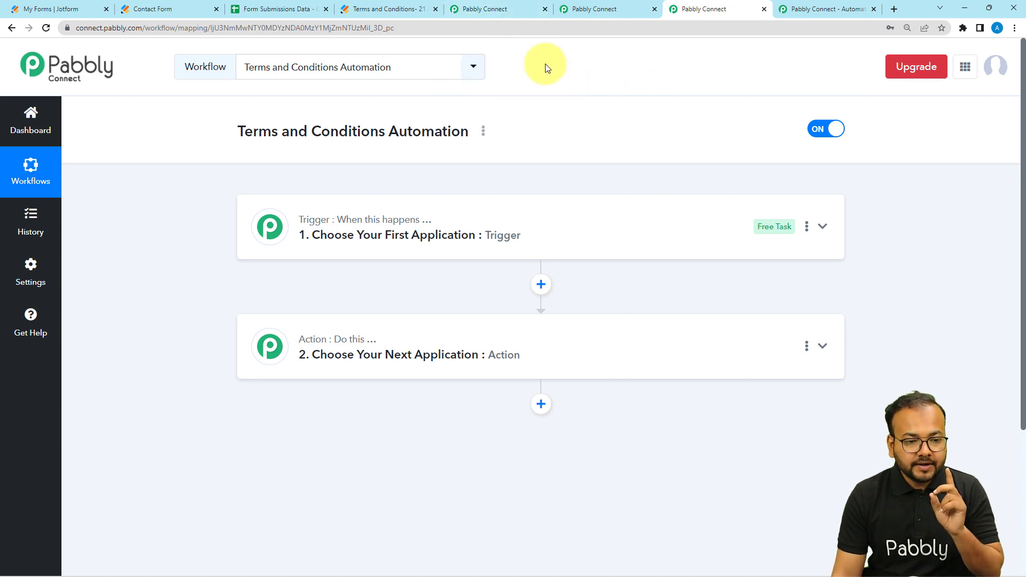
Step: Look over the contact form, submissions sheet and terms form, along with the JotForm trigger of the "within 48 hours" workflow
click(195, 10)
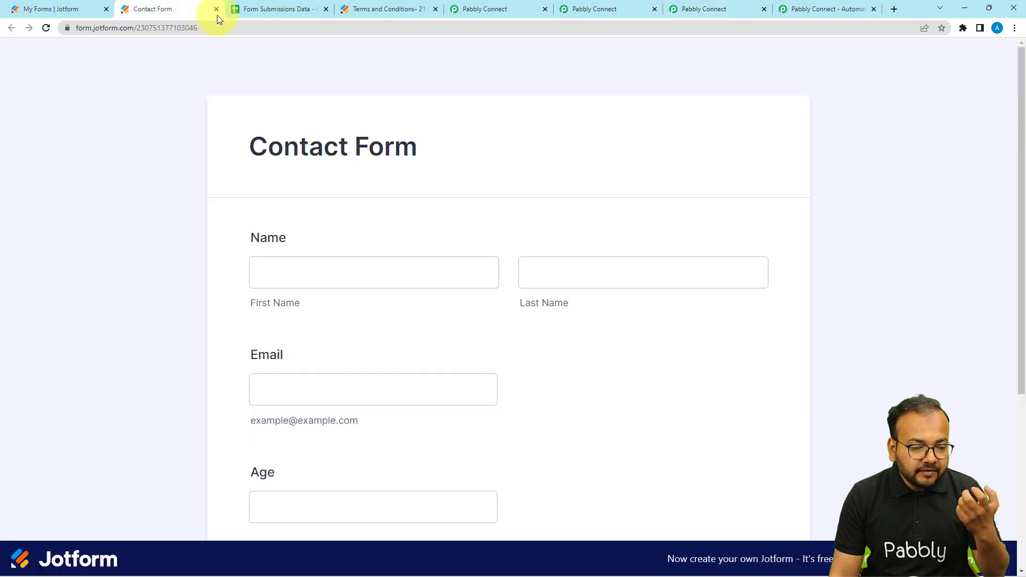
click(247, 12)
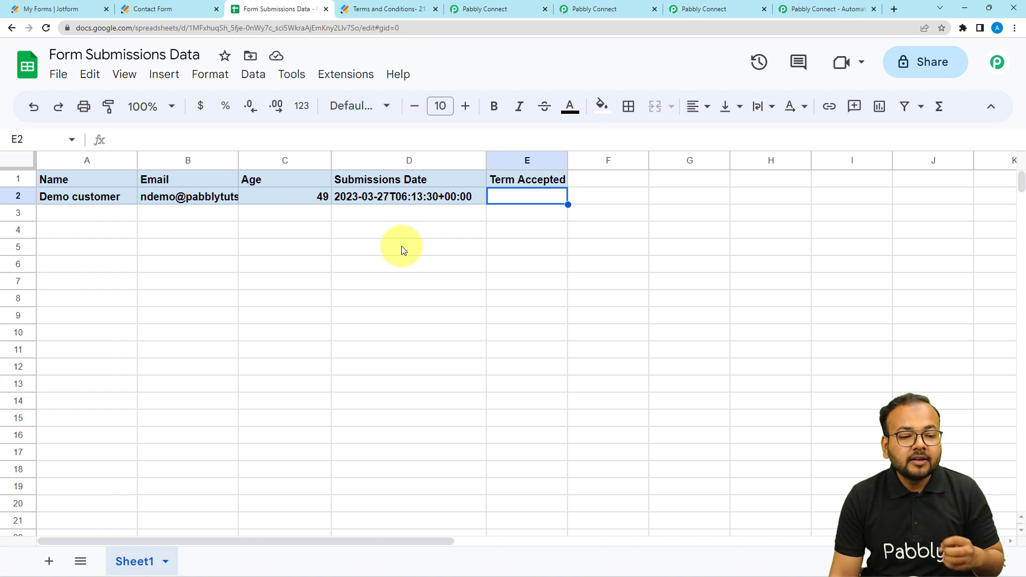
click(388, 10)
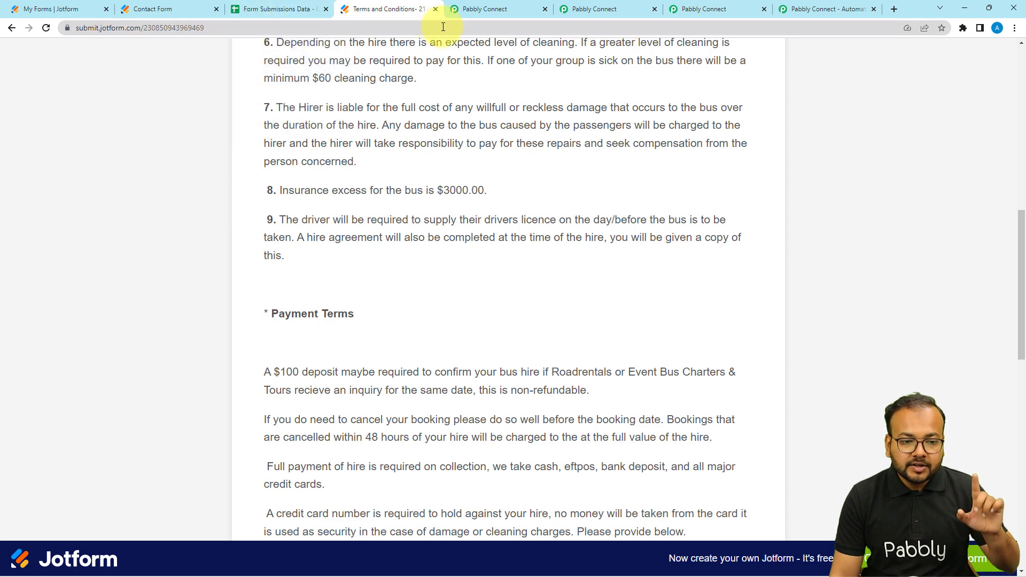
click(482, 14)
click(591, 8)
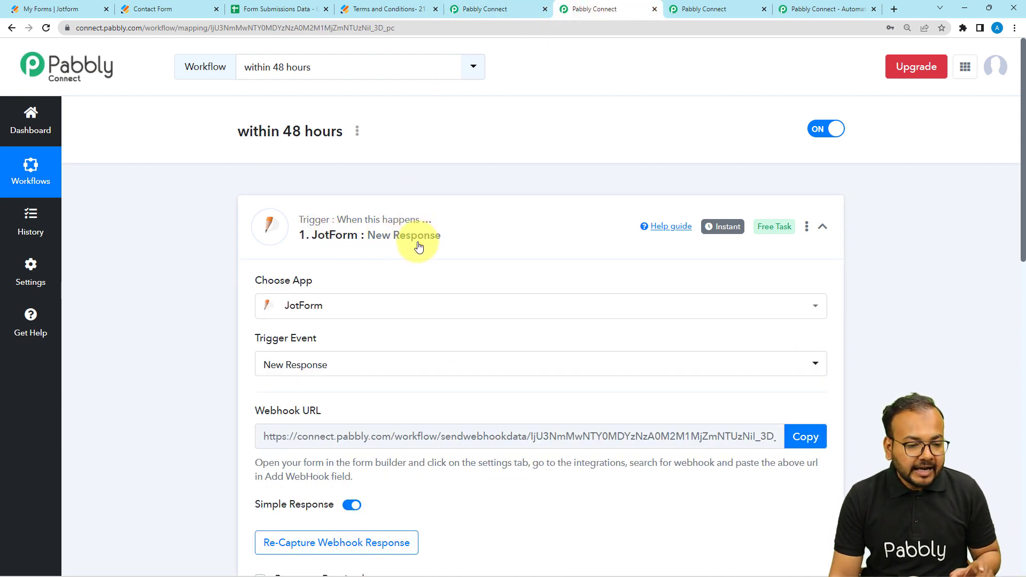
scroll(420, 242, down, 1)
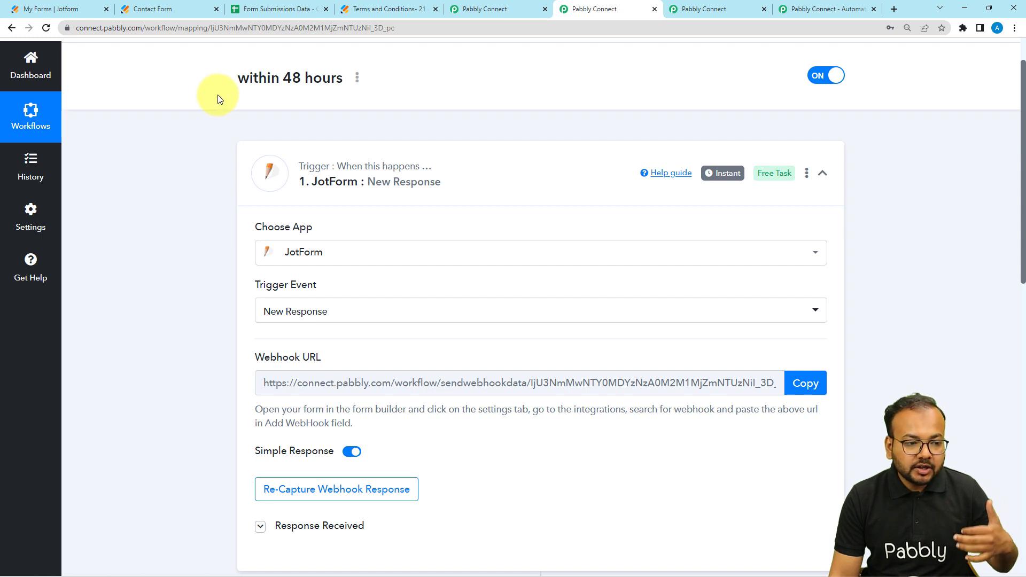
click(160, 9)
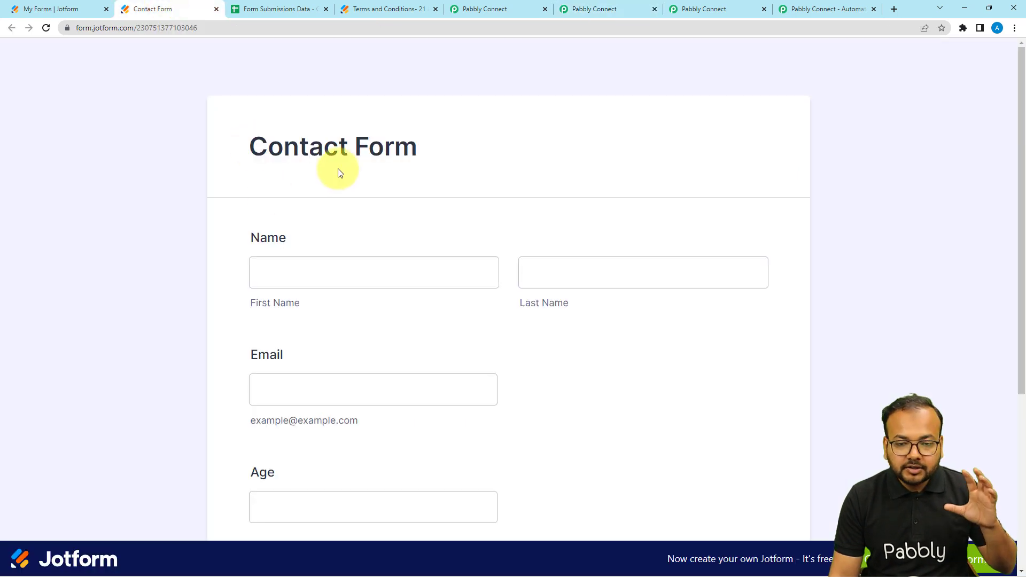
scroll(340, 214, down, 2)
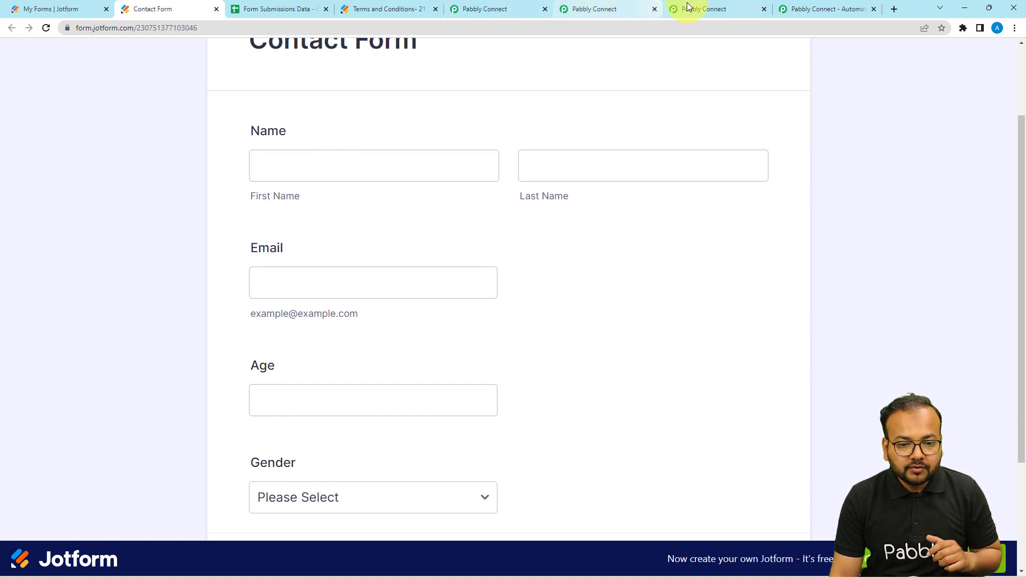
Step: Expand the trigger step of the Terms and Conditions Automation workflow to show its app choices
click(711, 8)
click(410, 253)
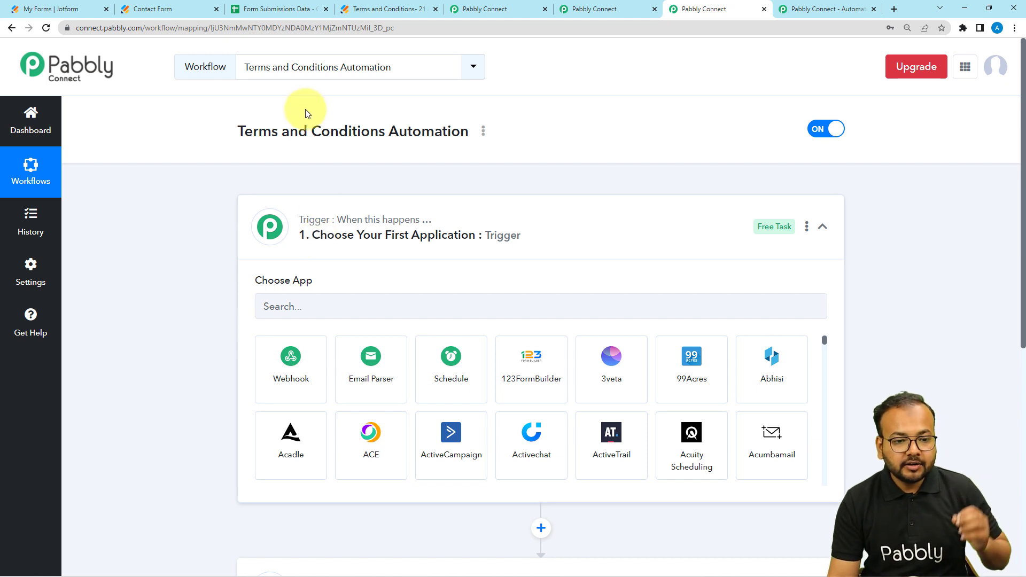
Step: Switch to the "within 48 hours" workflow and examine its JotForm trigger settings and the sequence of actions below it
click(581, 9)
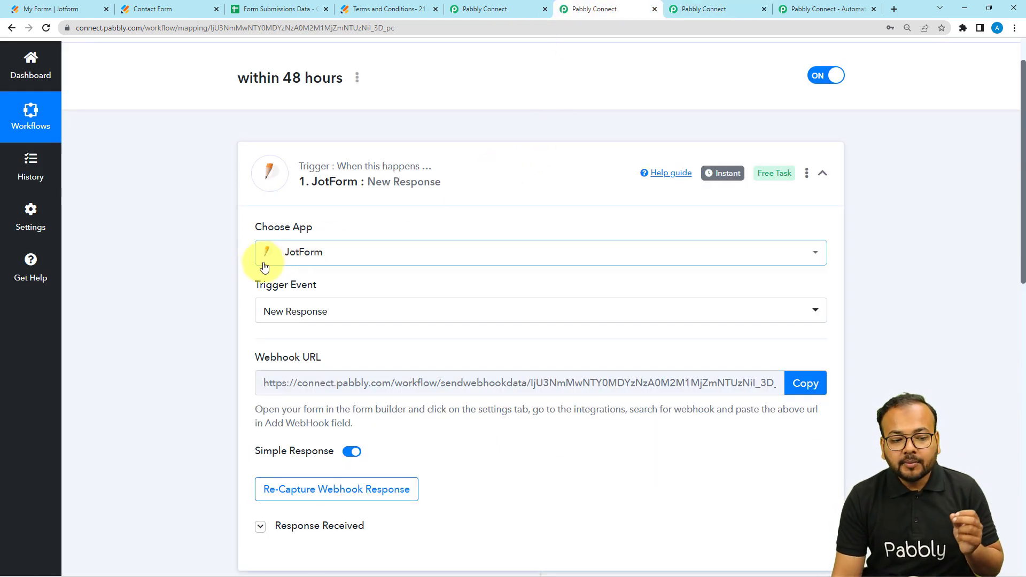
scroll(278, 251, down, 1)
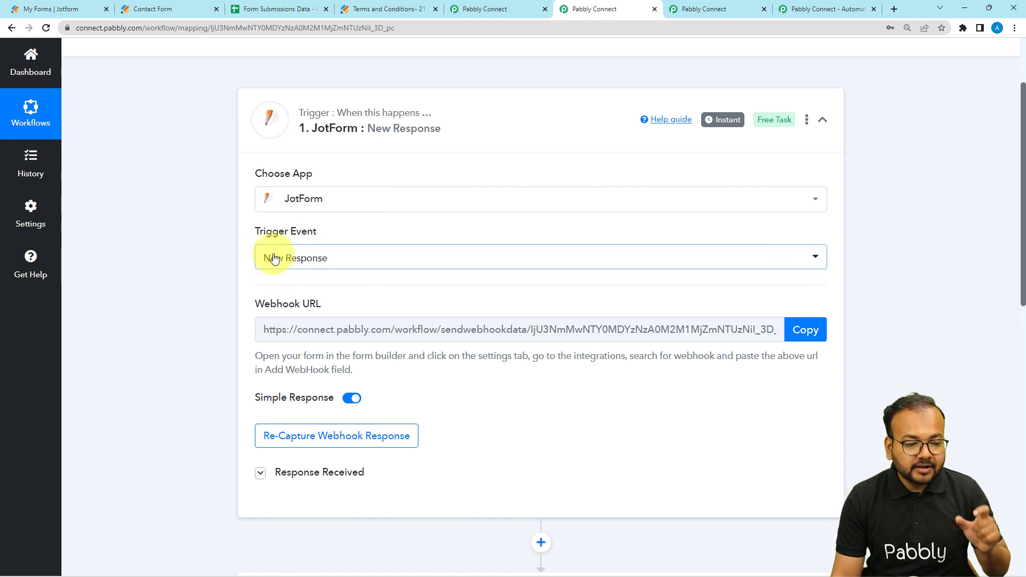
scroll(237, 287, down, 1)
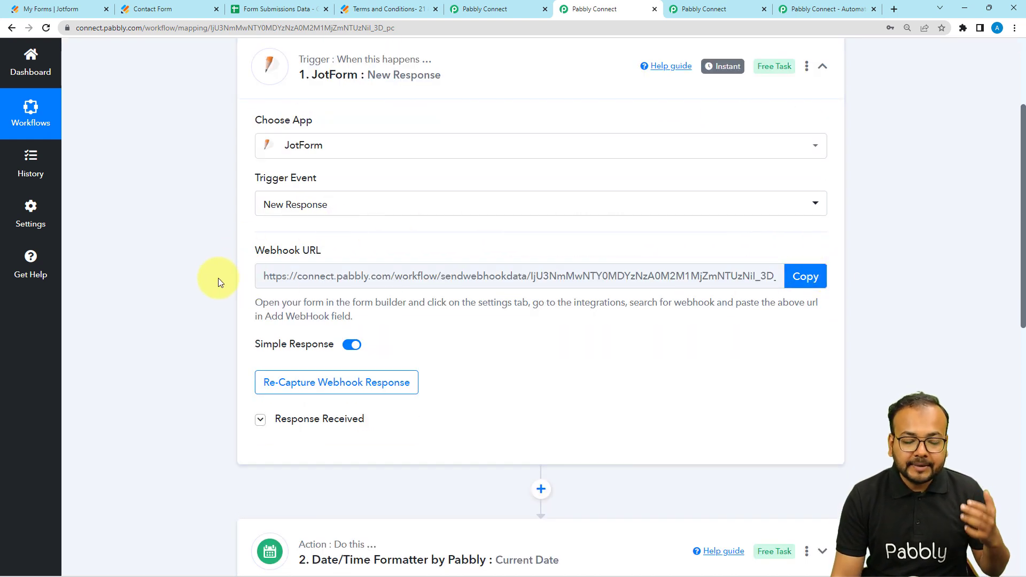
scroll(218, 278, down, 2)
scroll(218, 278, up, 1)
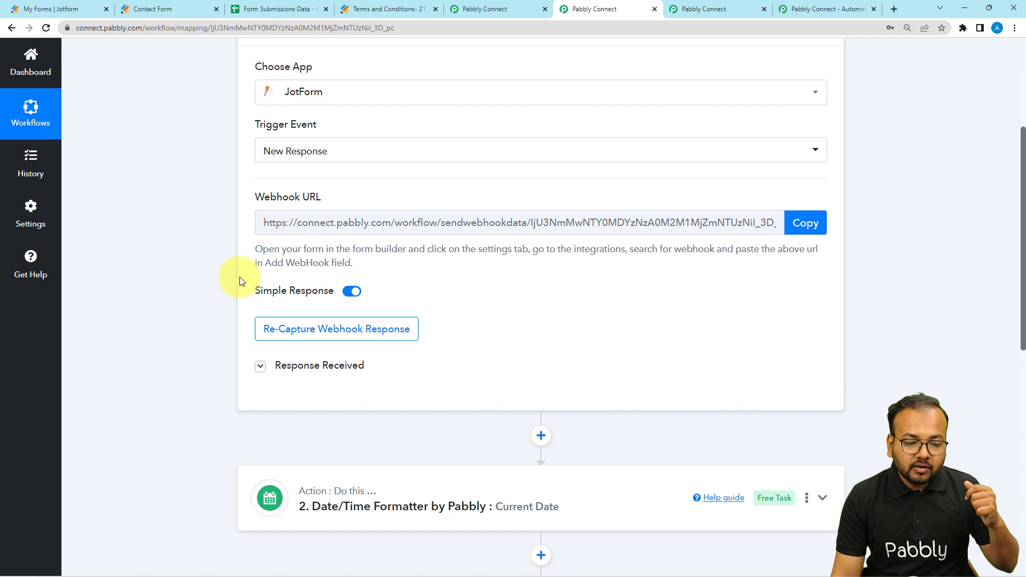
scroll(233, 277, down, 1)
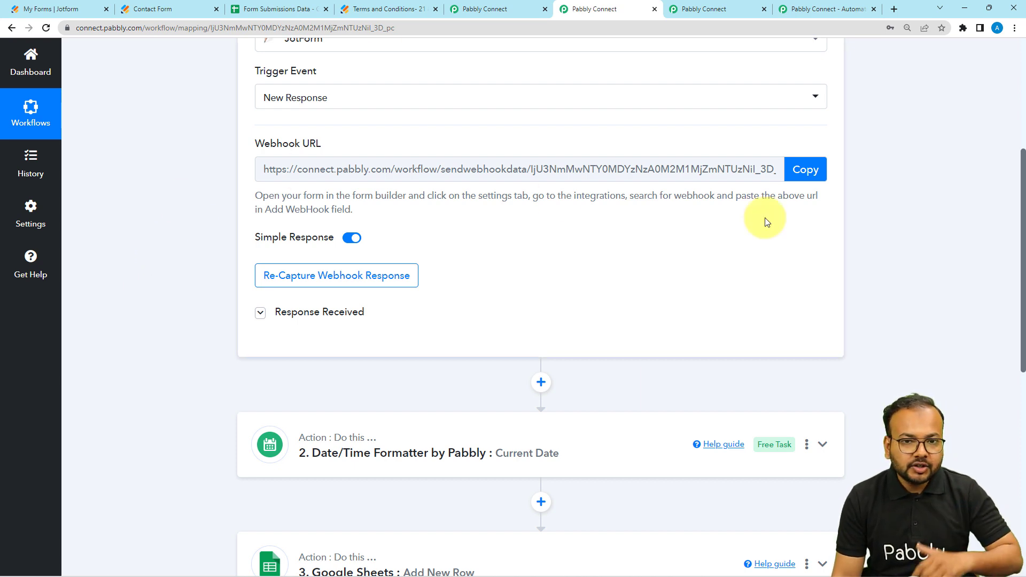
scroll(200, 286, down, 1)
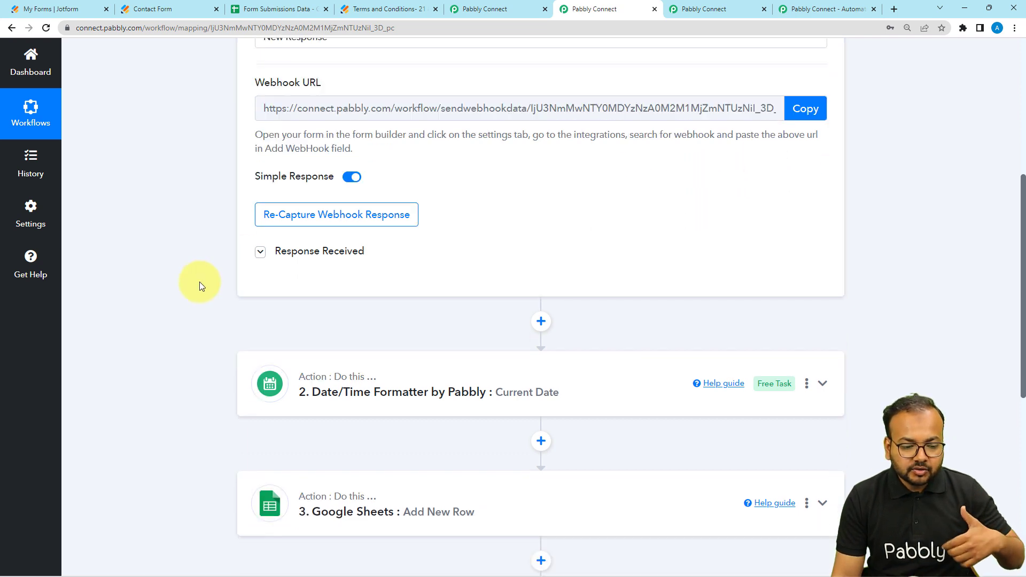
scroll(200, 285, down, 1)
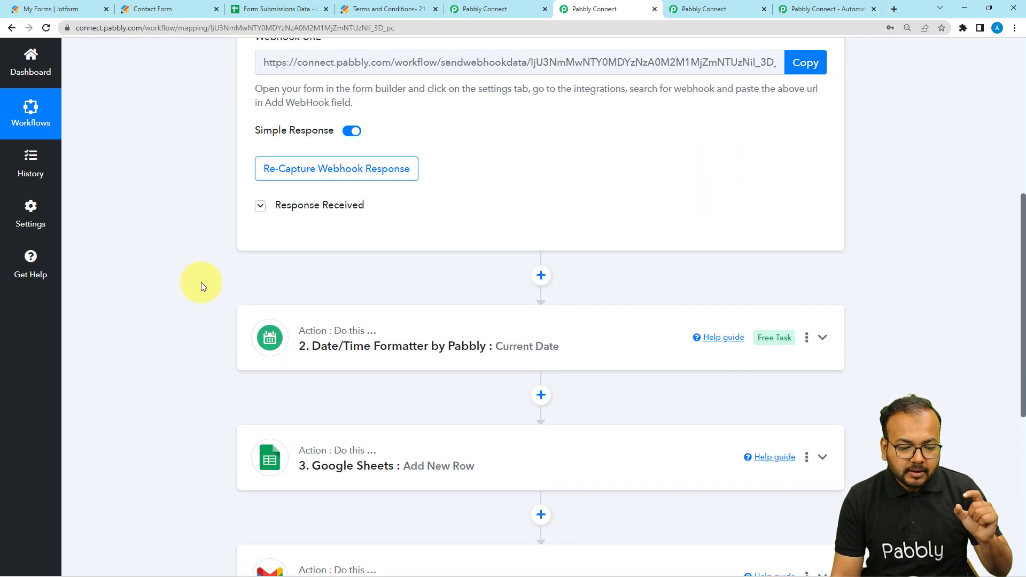
scroll(201, 283, down, 2)
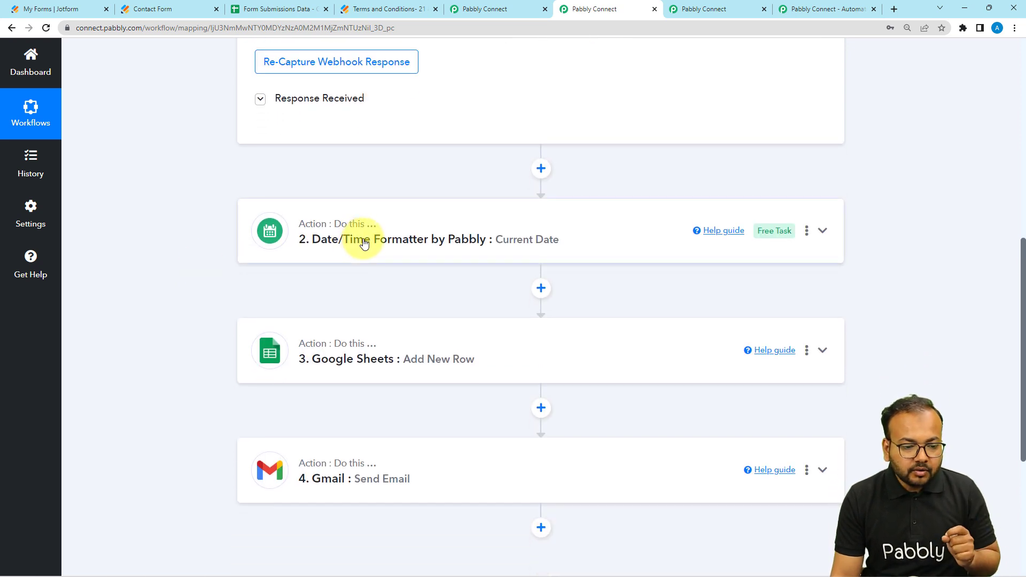
scroll(347, 243, up, 2)
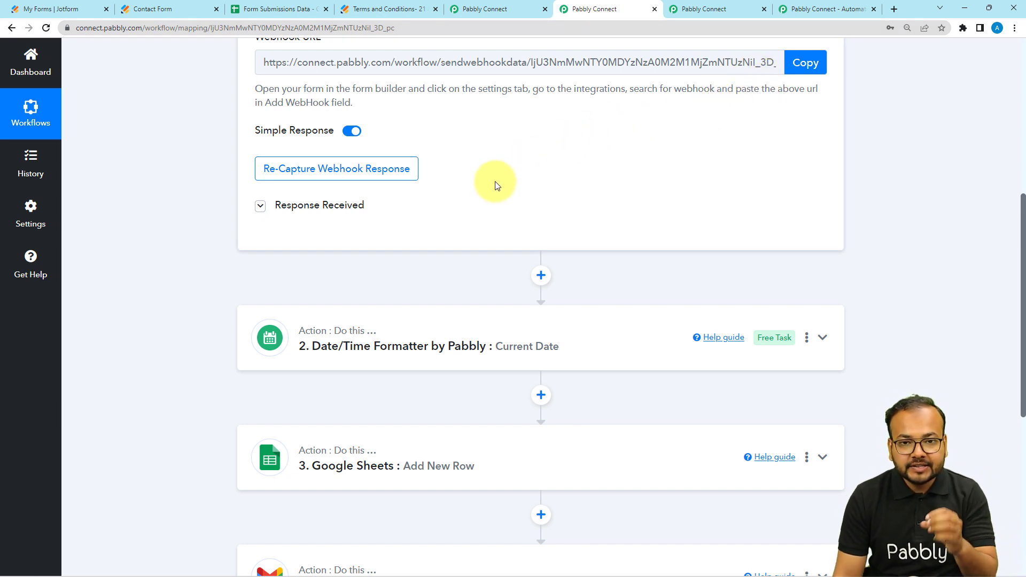
Step: Expand the JotForm trigger's received response and examine the captured submission fields
click(334, 209)
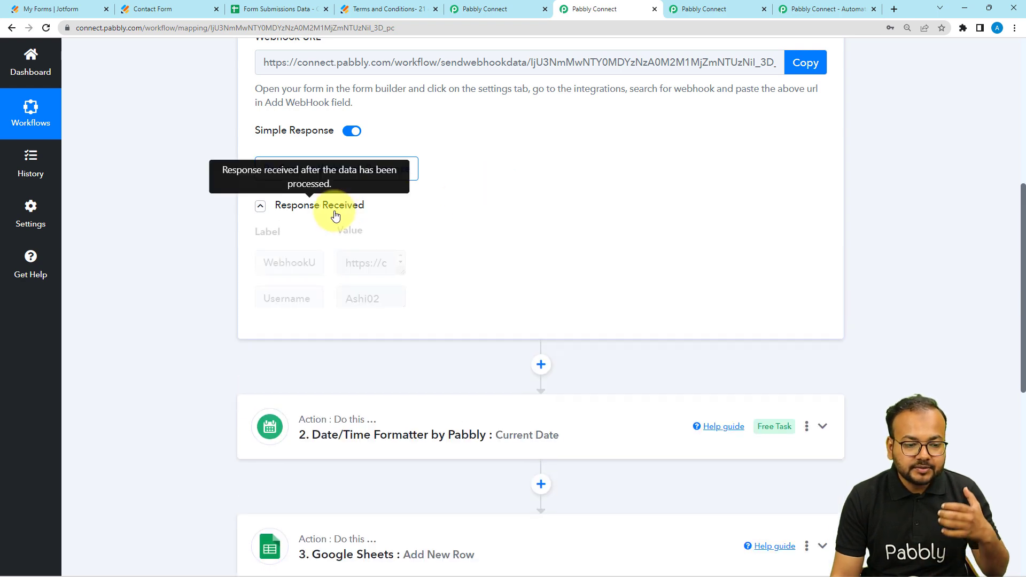
click(260, 206)
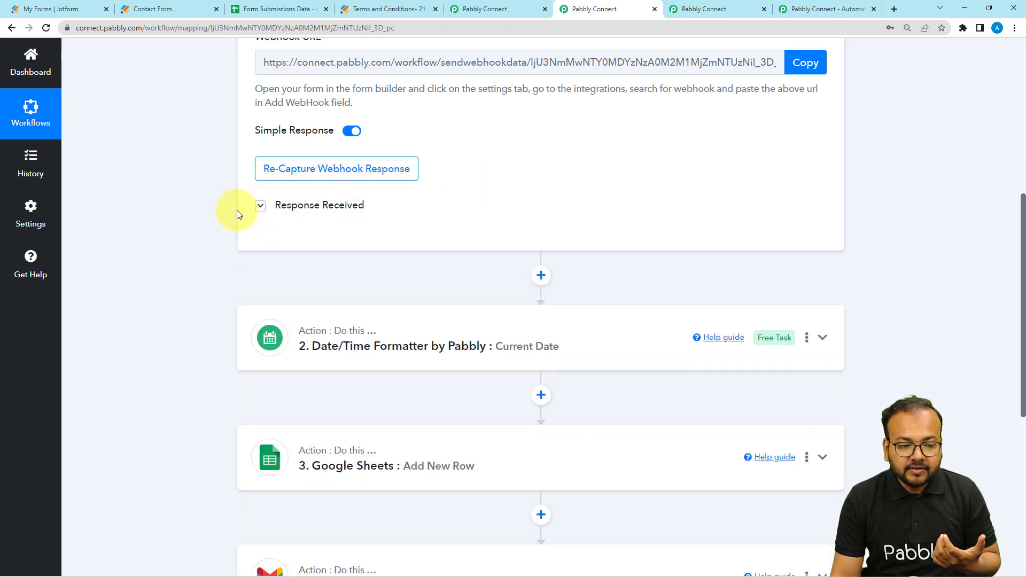
click(303, 210)
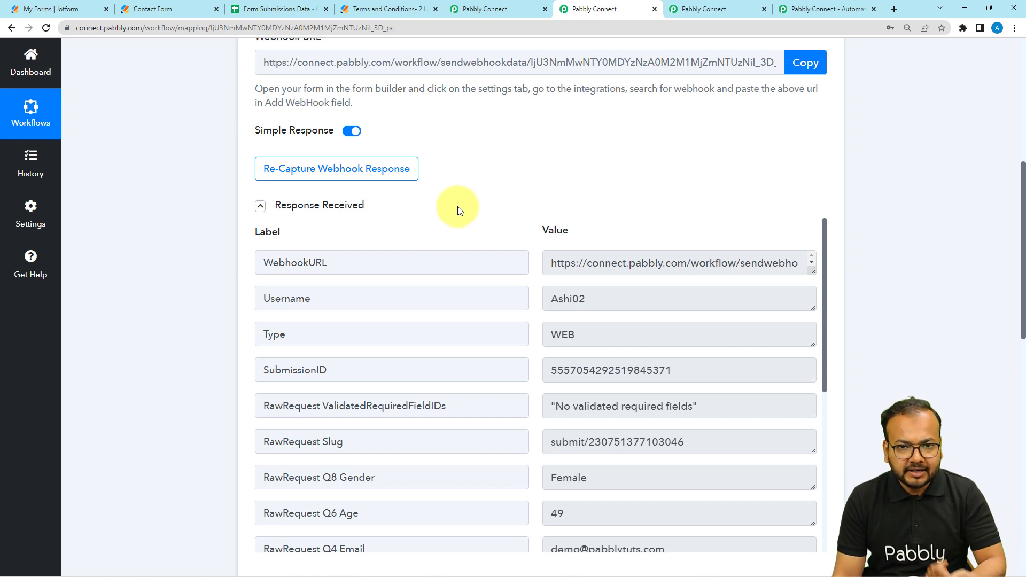
scroll(459, 211, down, 1)
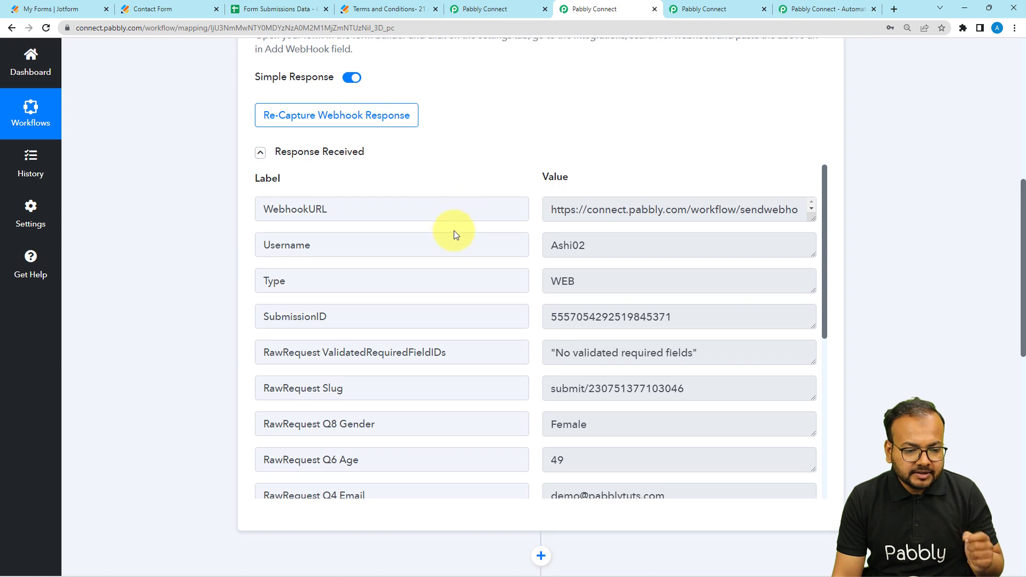
scroll(443, 289, down, 3)
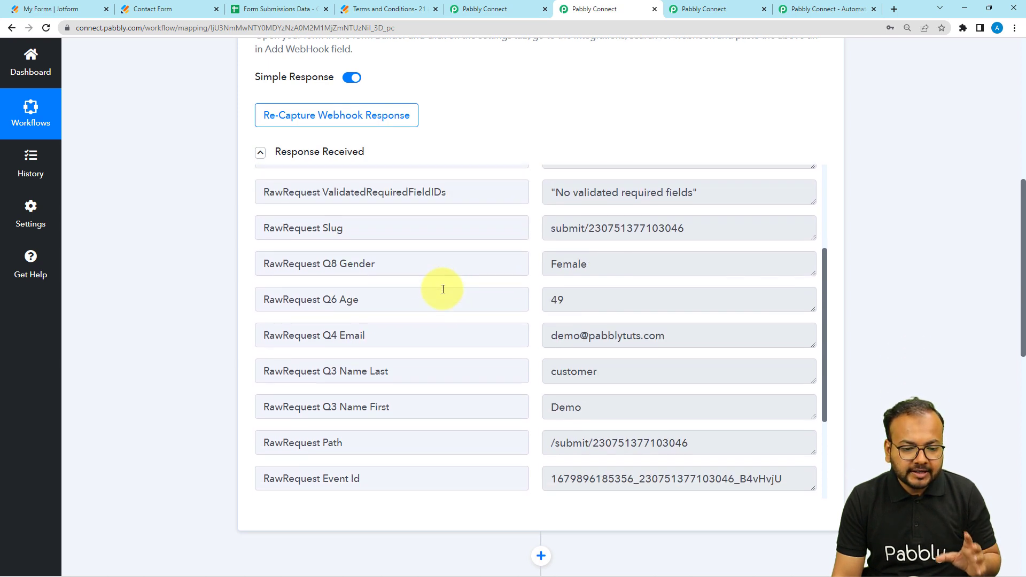
scroll(443, 289, down, 1)
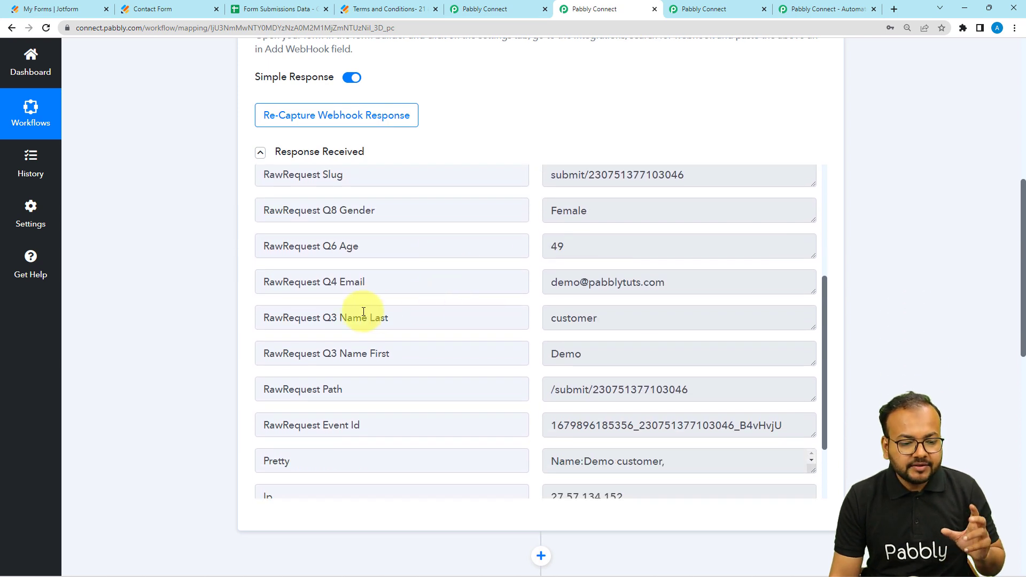
Step: Compare the contact form's name, email, age and gender fields with the values in the trigger's received response
click(173, 11)
click(294, 172)
click(548, 160)
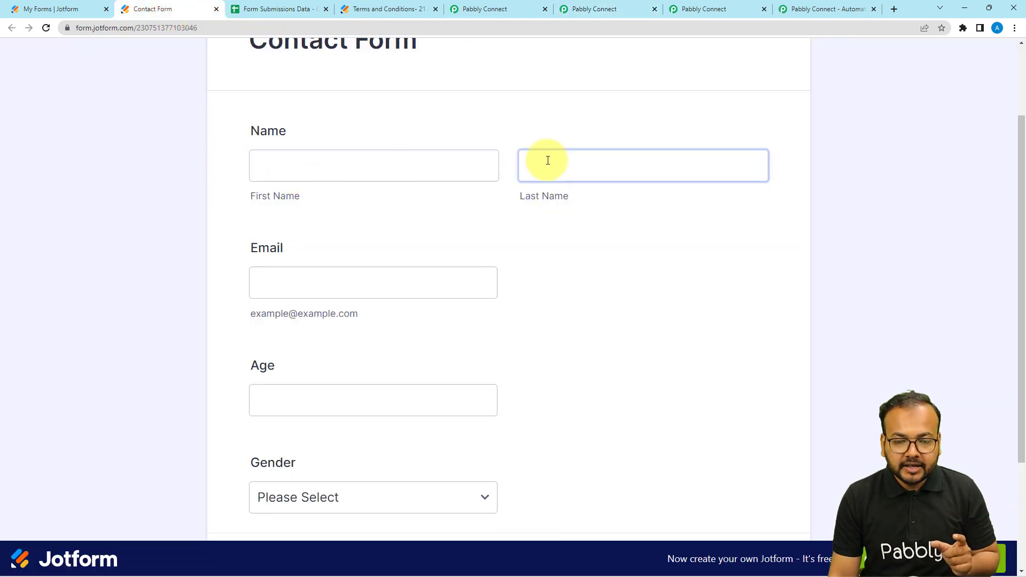
click(267, 278)
scroll(272, 278, down, 1)
scroll(272, 278, down, 1)
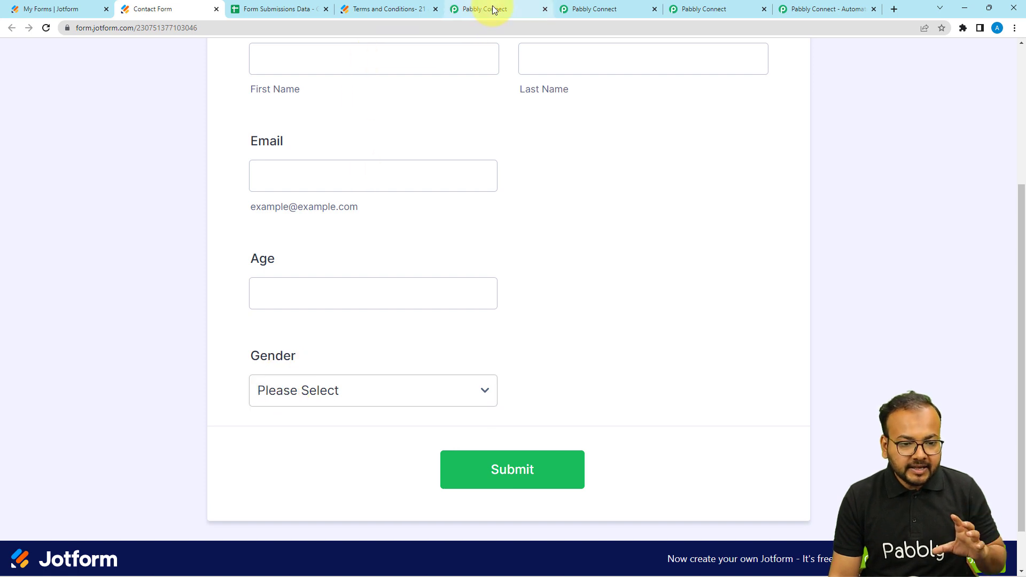
click(565, 9)
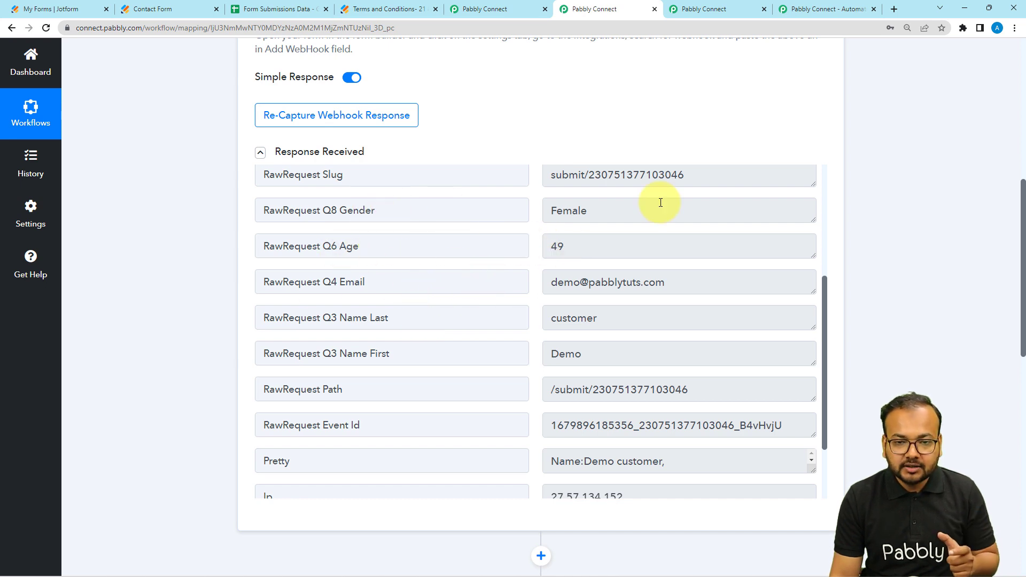
scroll(483, 300, down, 1)
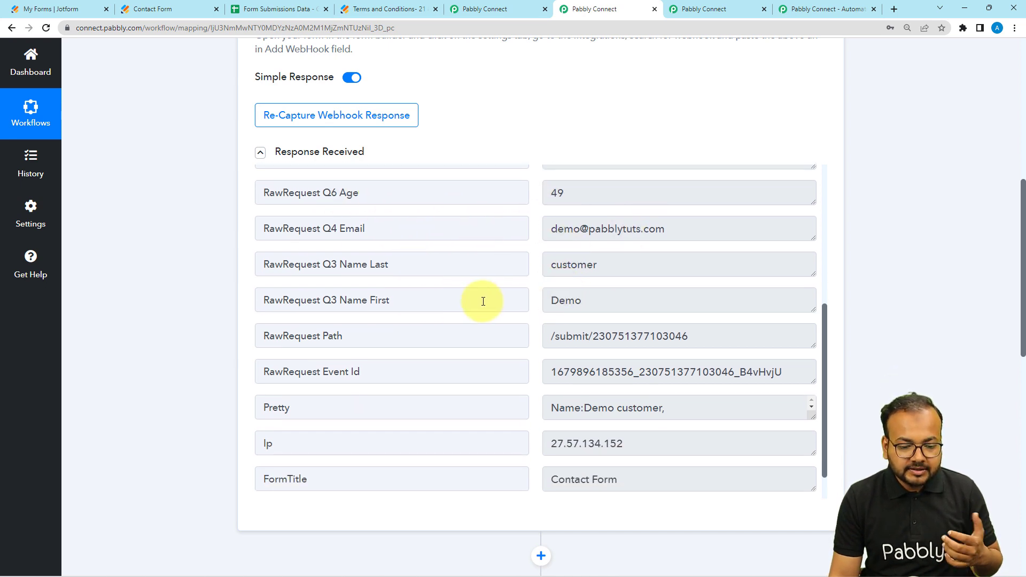
scroll(483, 301, up, 2)
scroll(483, 301, down, 3)
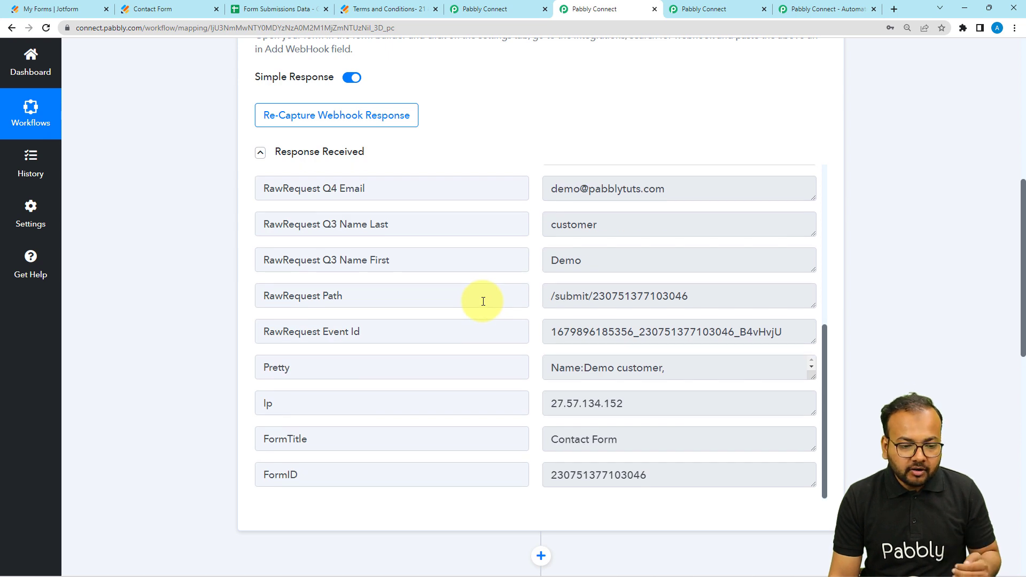
Step: Expand the Date/Time Formatter step of the "within 48 hours" workflow to show its app and action event
scroll(218, 301, down, 5)
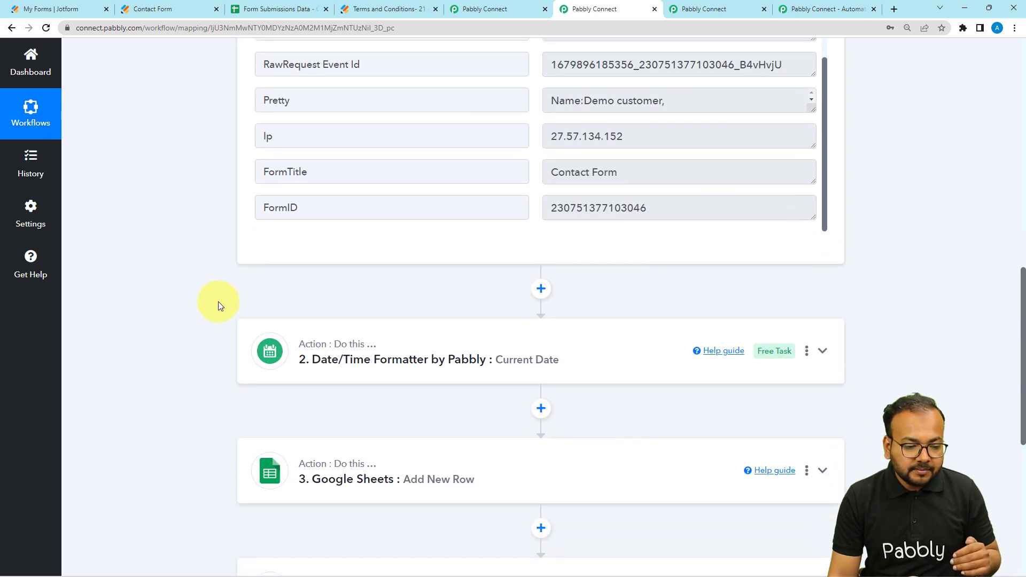
click(321, 360)
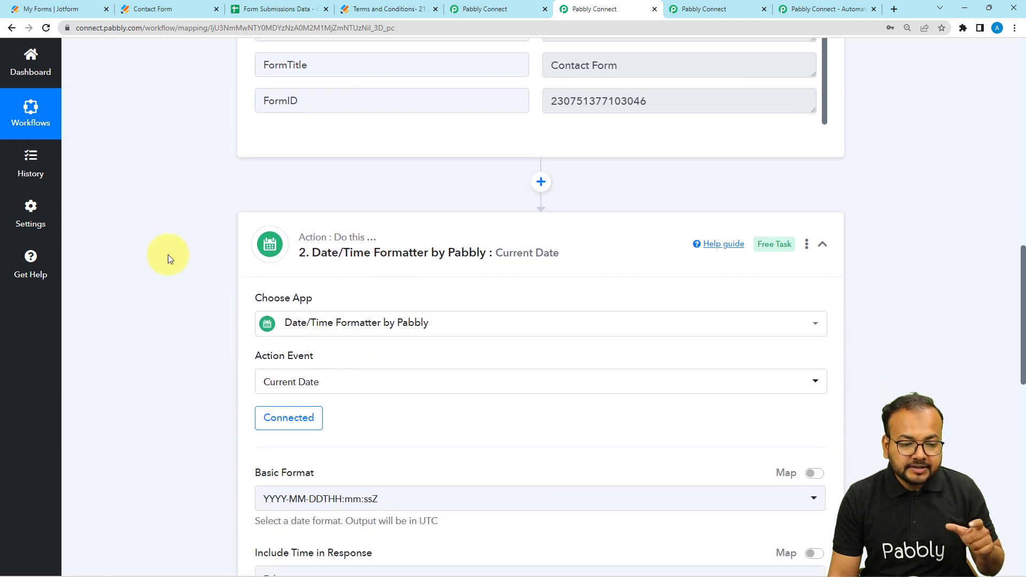
scroll(237, 290, down, 1)
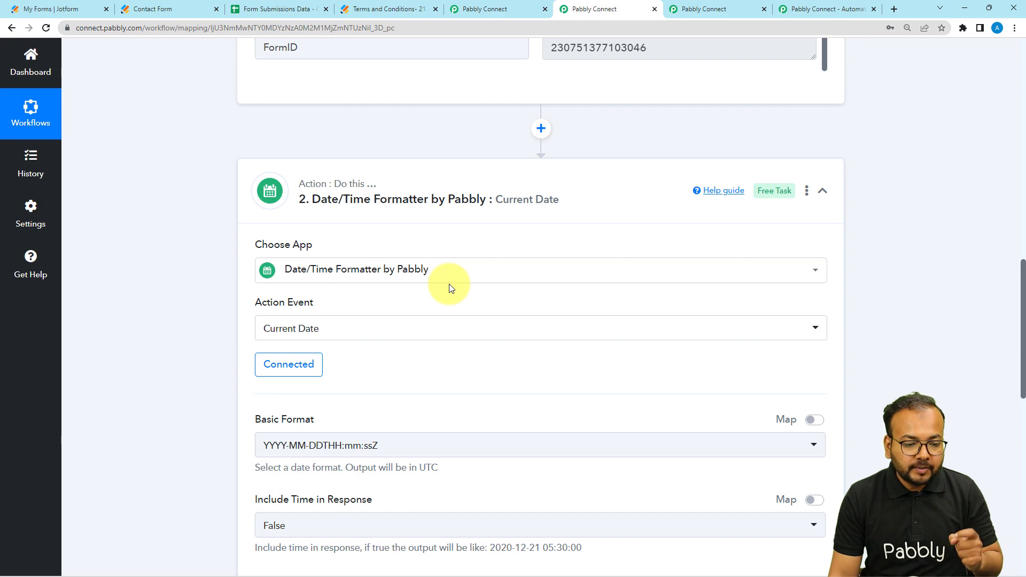
Step: In the Terms and Conditions Automation workflow, choose Date/Time Formatter as the action app and list its action events
click(707, 9)
scroll(374, 283, down, 4)
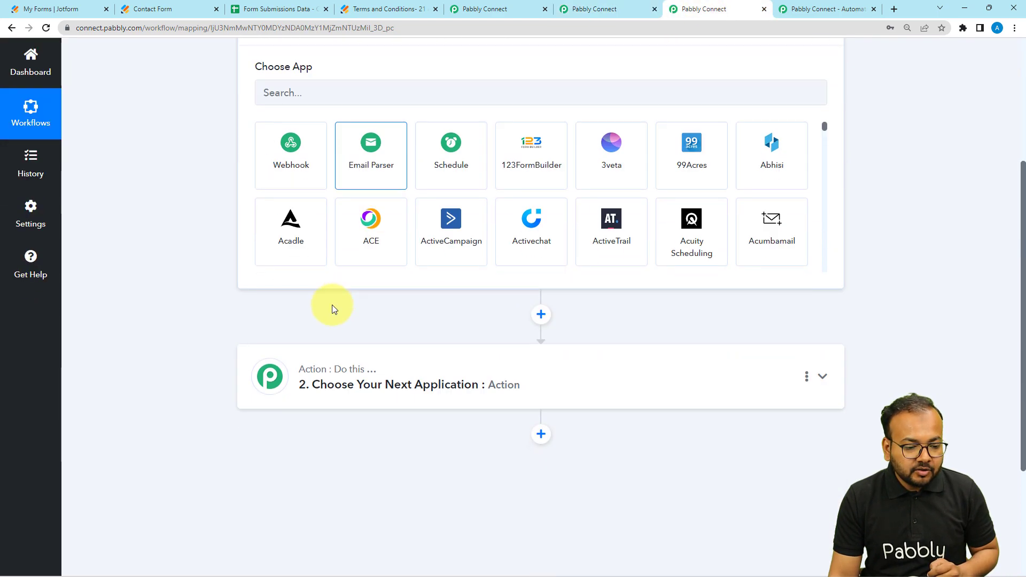
scroll(331, 308, down, 2)
click(329, 310)
scroll(332, 303, down, 3)
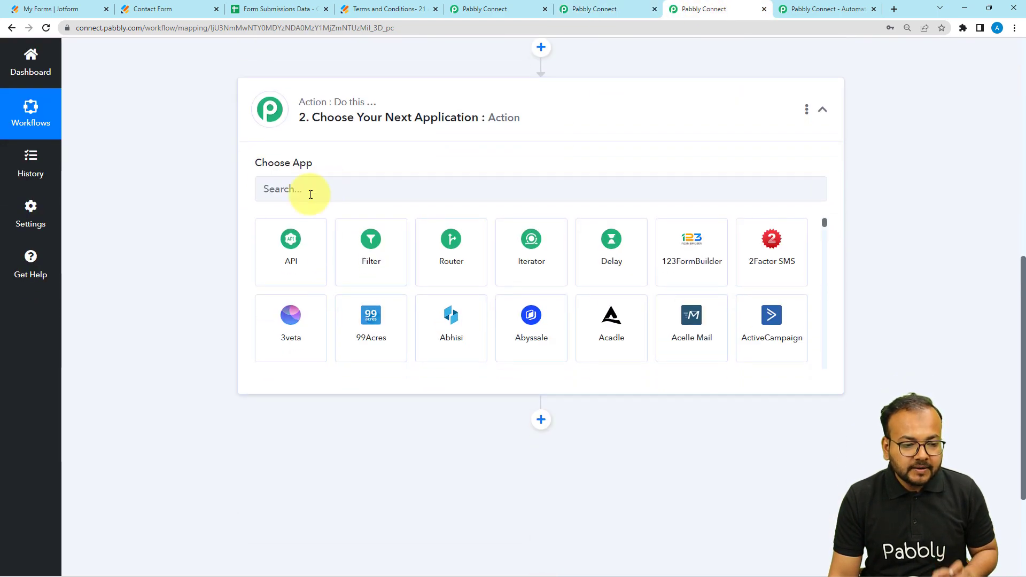
click(368, 193)
text(date)
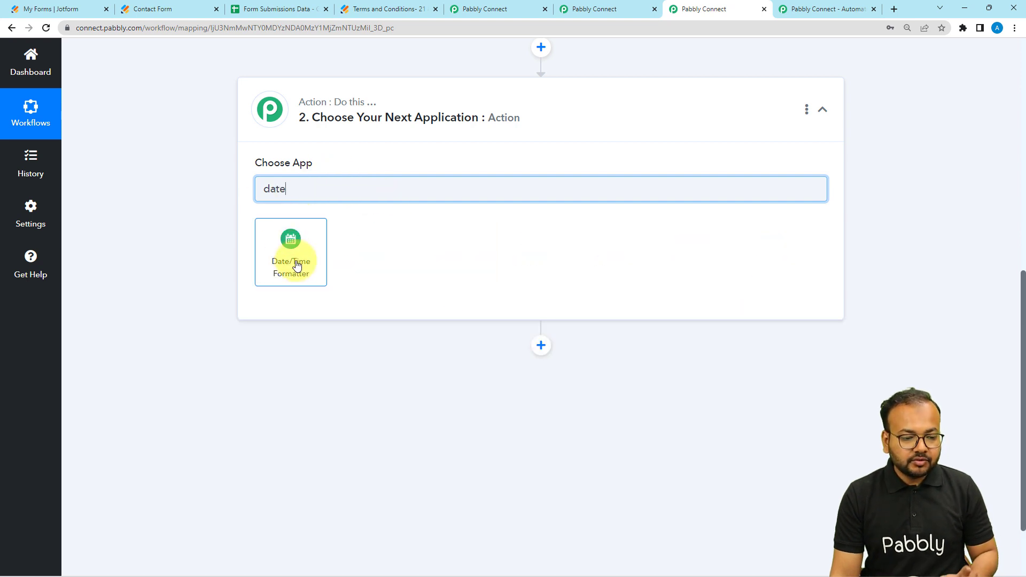
click(267, 274)
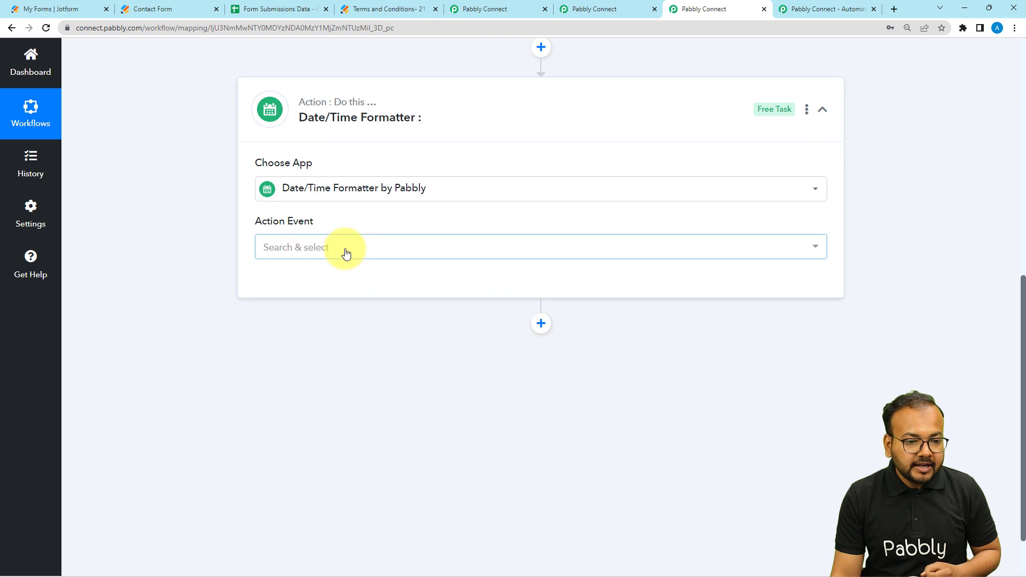
click(350, 256)
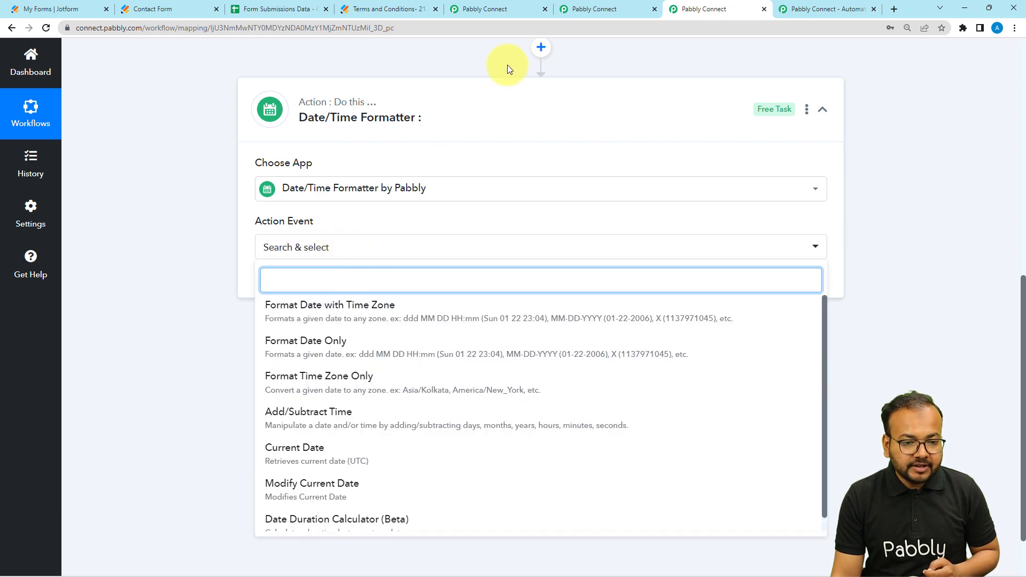
Step: Return to the "within 48 hours" workflow and review the Basic Format options of its Date/Time Formatter step
click(584, 14)
scroll(165, 293, down, 2)
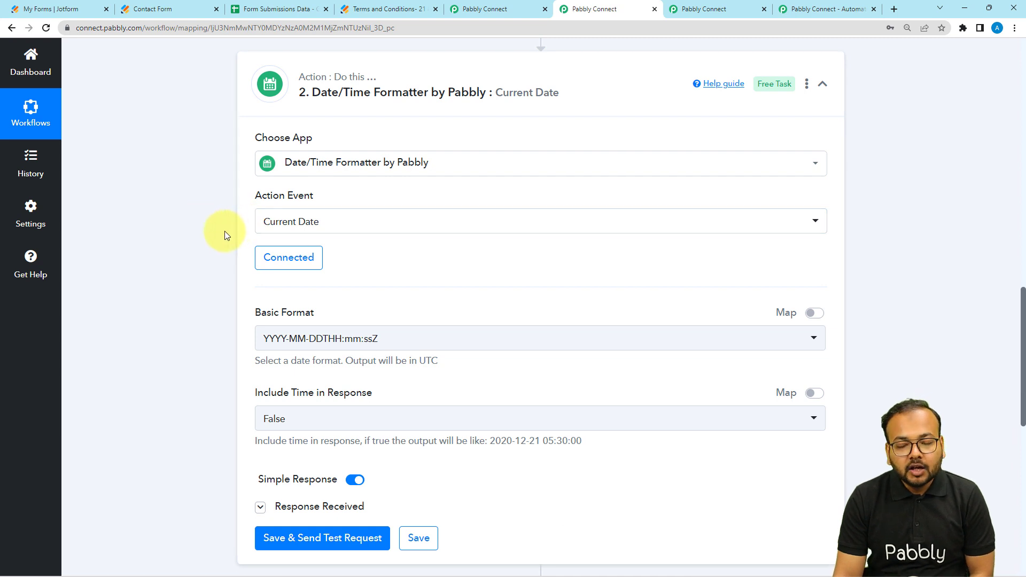
scroll(224, 231, down, 3)
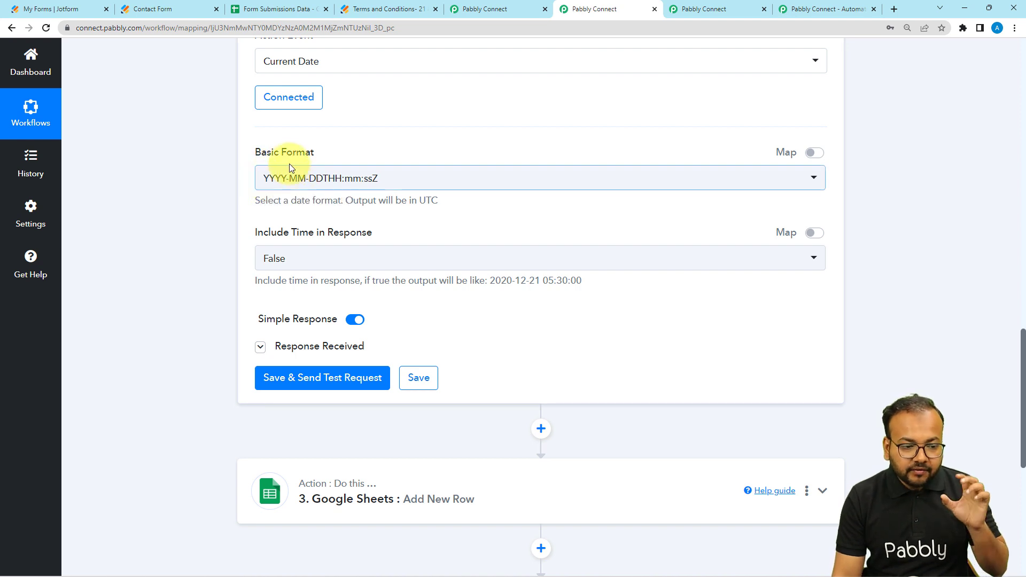
click(267, 185)
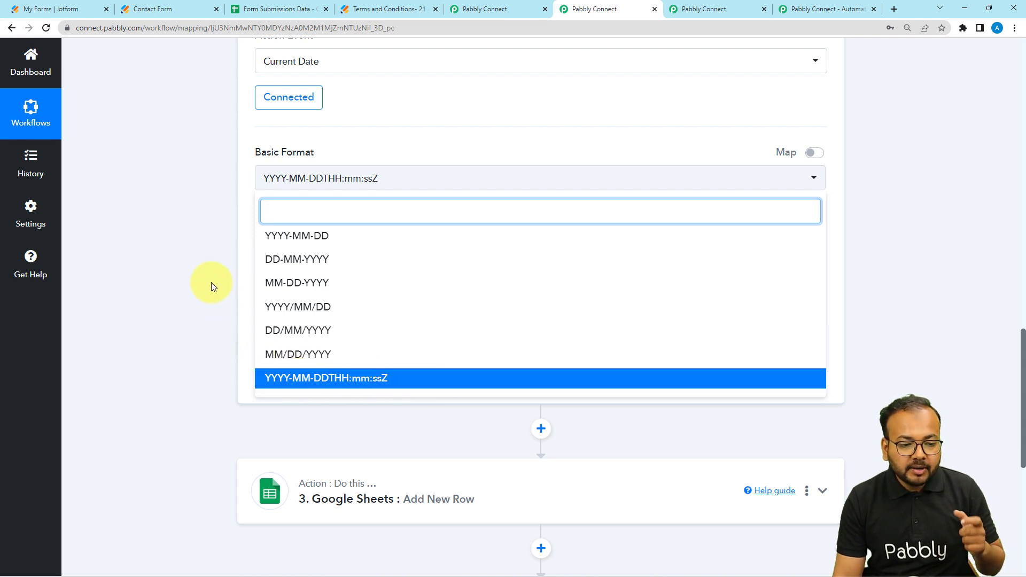
click(196, 261)
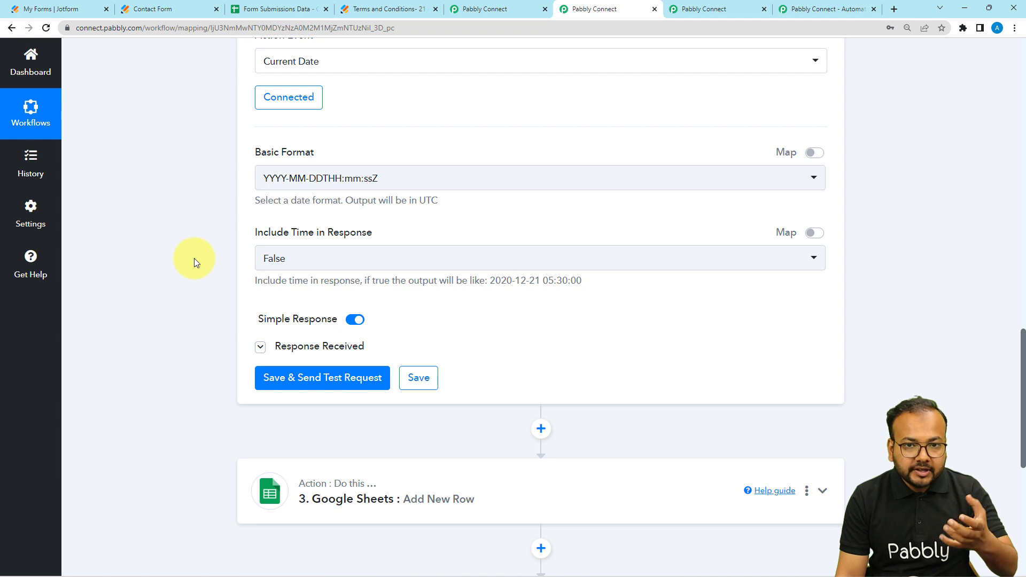
Step: Save the Date/Time Formatter's Current Date action and send a test request
scroll(194, 260, down, 1)
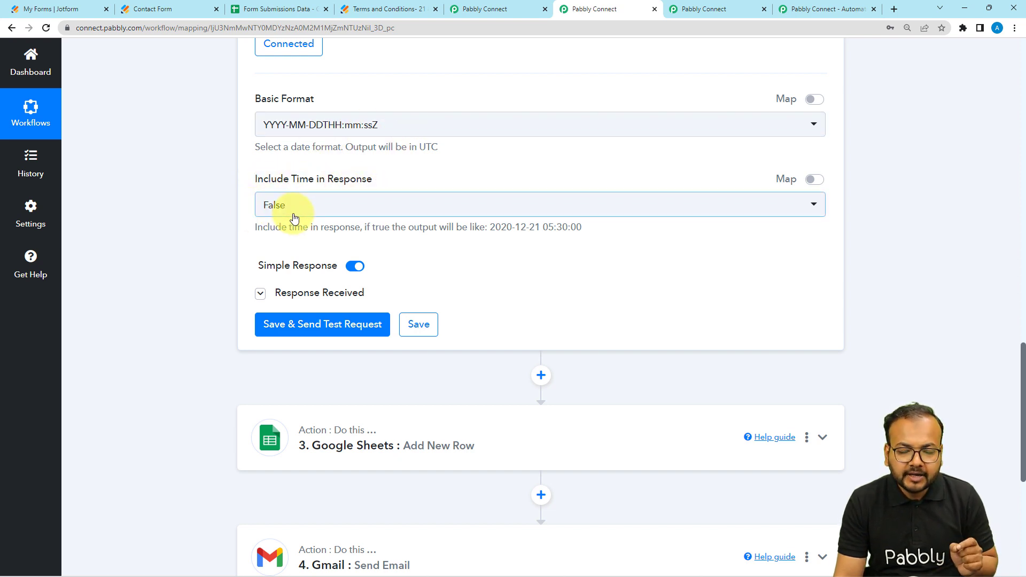
scroll(293, 218, down, 1)
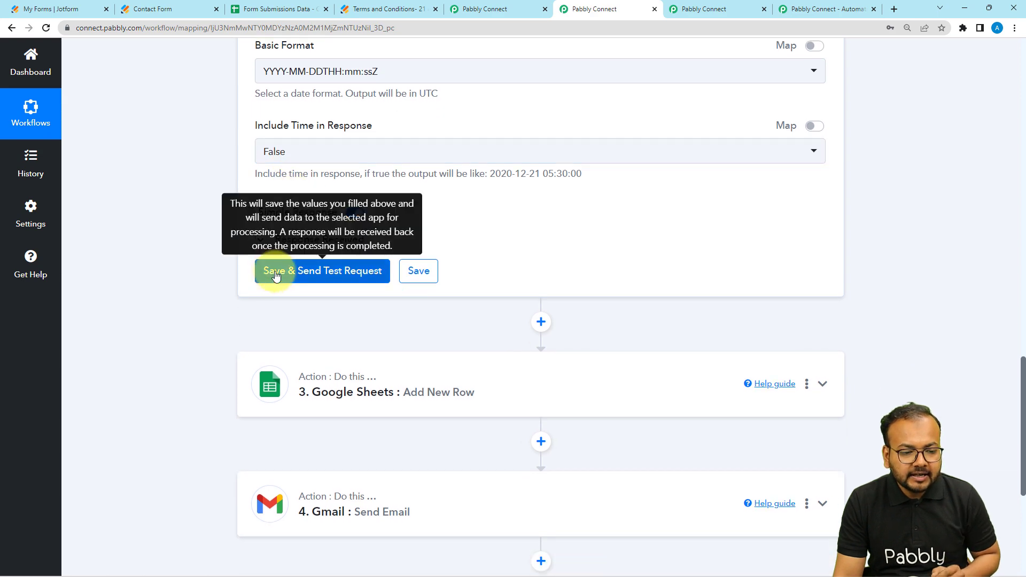
click(271, 271)
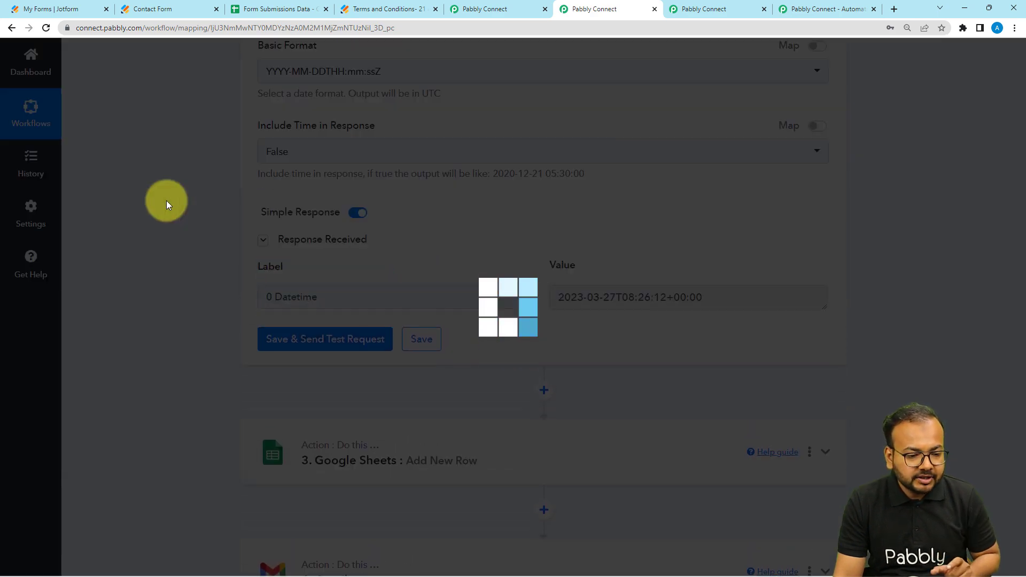
Step: Check the received Date/Time Formatter response and expand the Google Sheets Add New Row step
scroll(166, 201, down, 1)
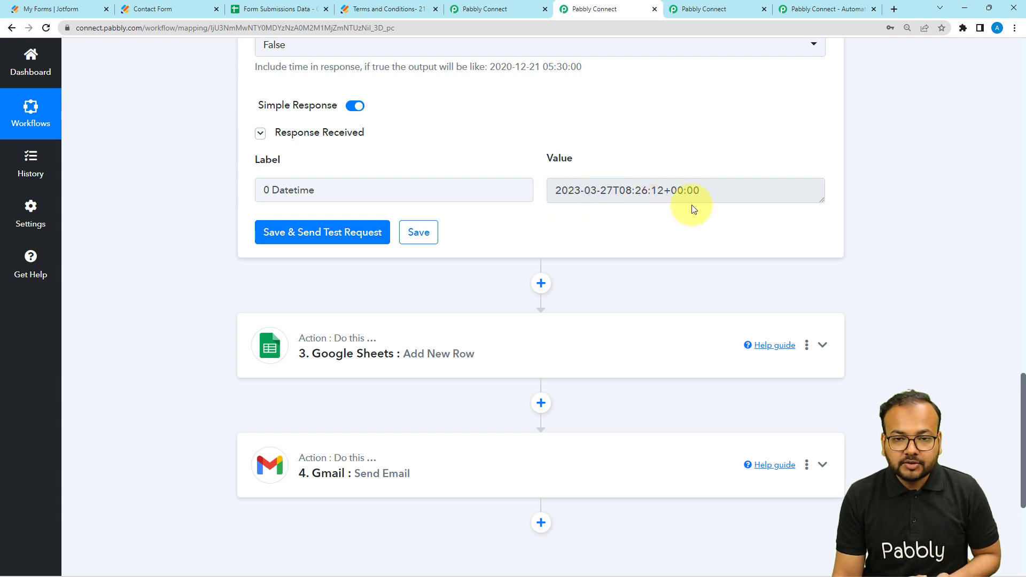
scroll(694, 209, down, 2)
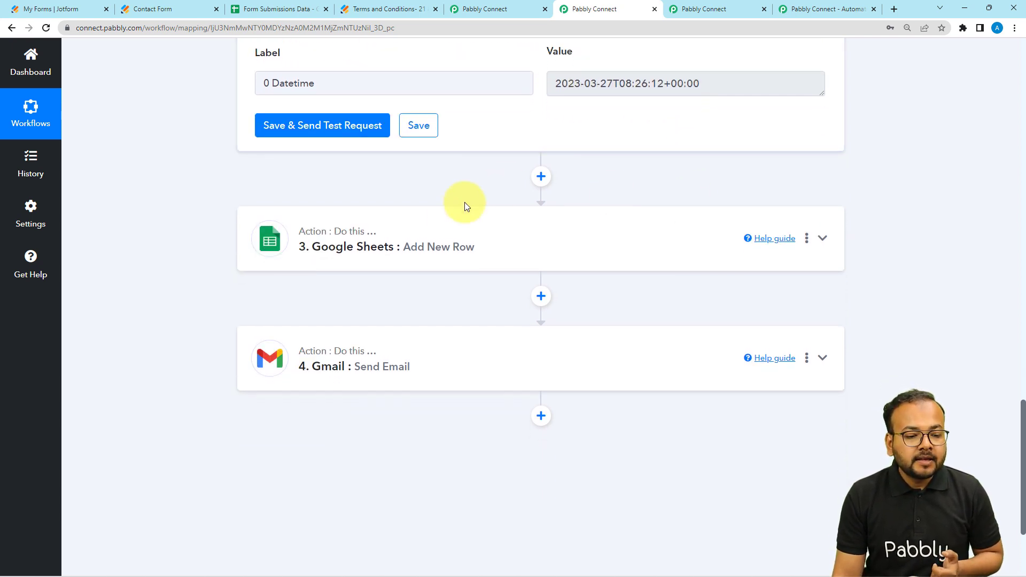
click(446, 231)
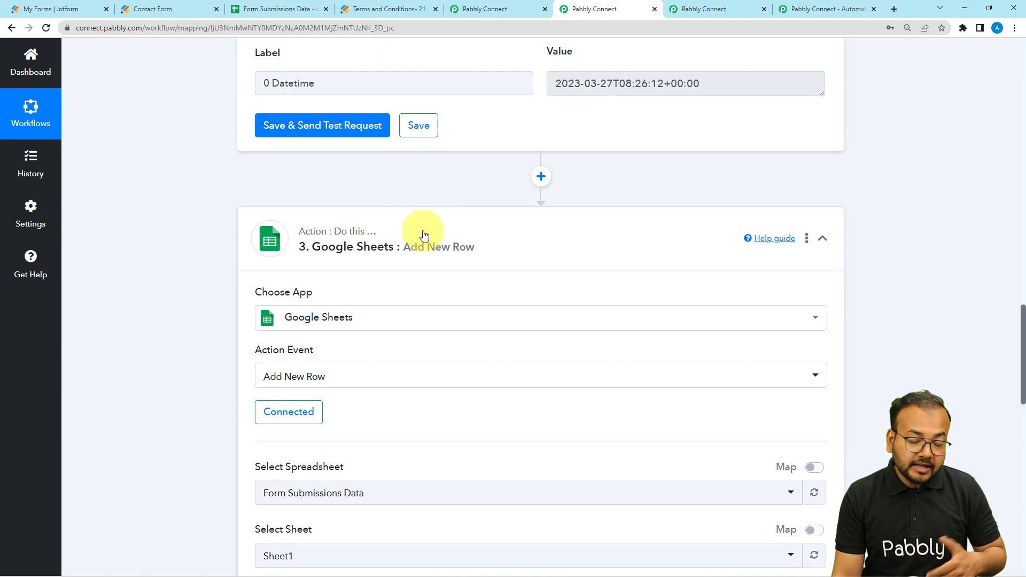
Step: Add another action step after the Date/Time Formatter in the Terms and Conditions Automation workflow
click(700, 10)
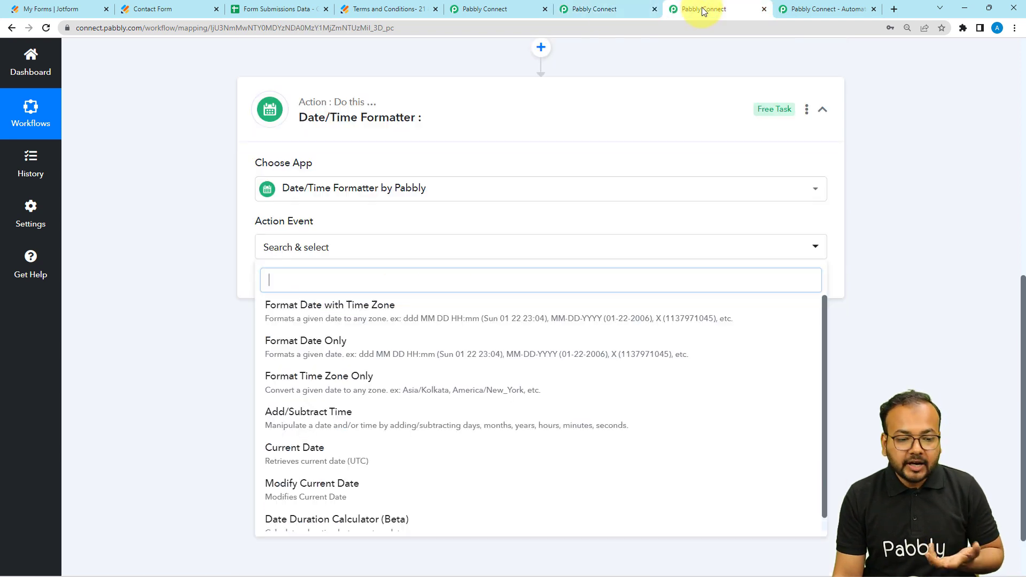
scroll(183, 223, down, 2)
click(182, 223)
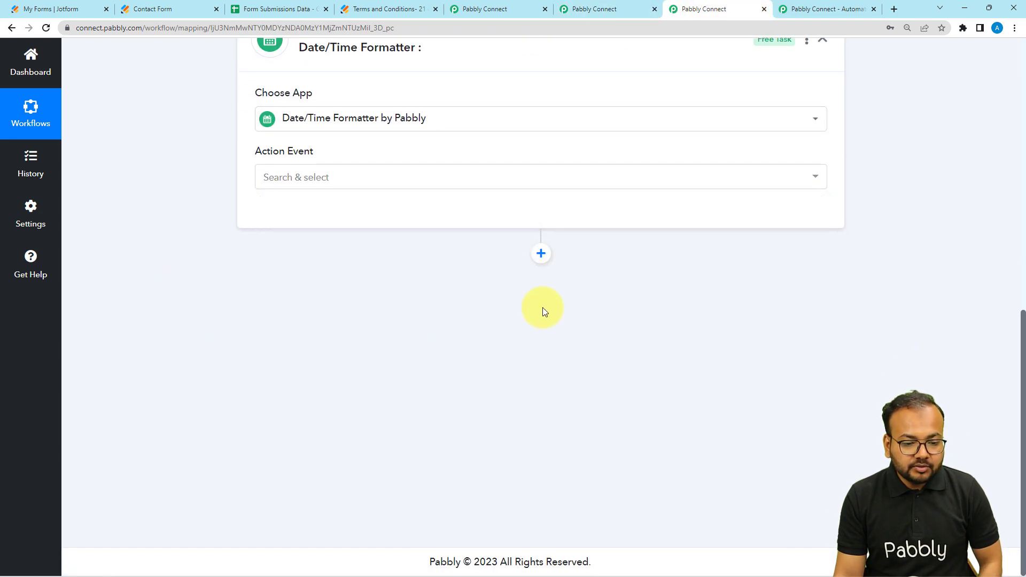
click(547, 258)
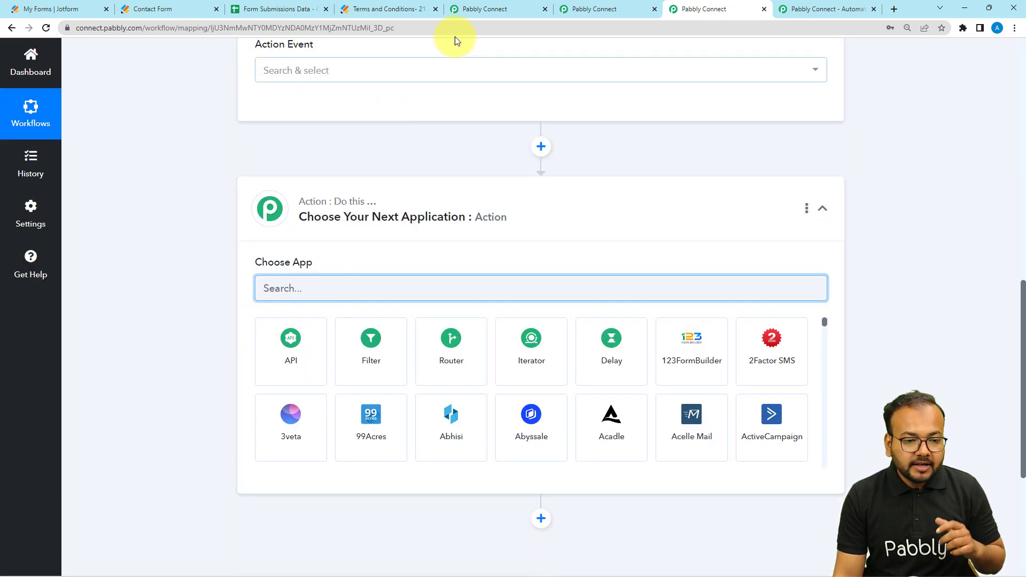
Step: Go back to the "within 48 hours" workflow, then view the Form Submissions Data spreadsheet
click(508, 12)
click(562, 10)
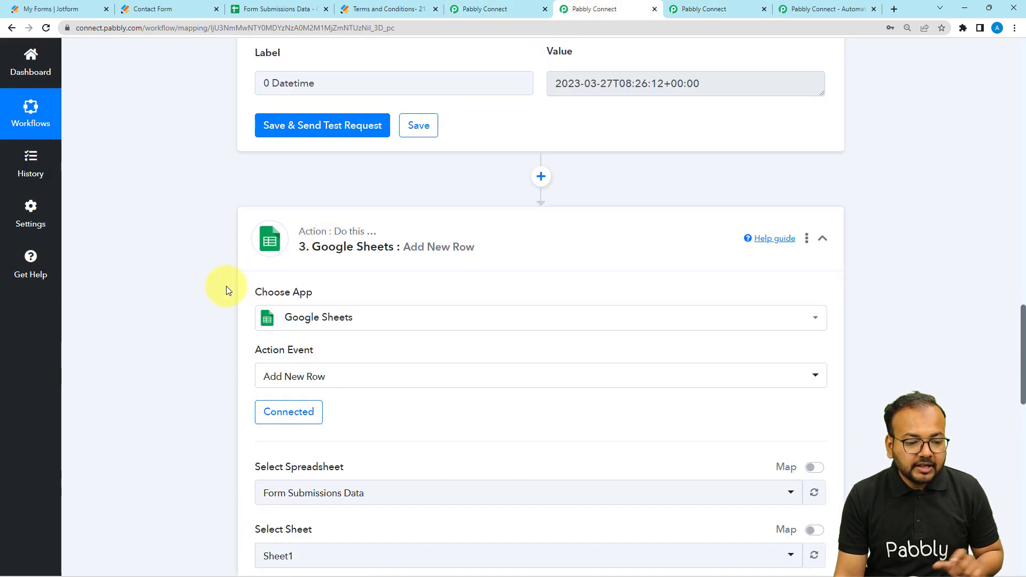
click(255, 12)
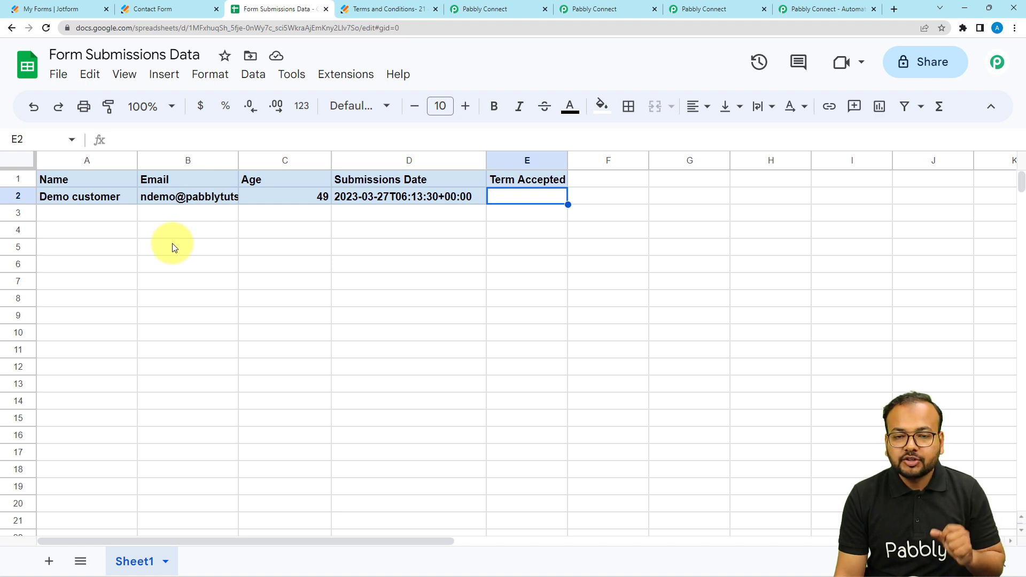
Step: Review the spreadsheet, sheet and column mappings of the Add New Row step in the "within 48 hours" workflow
click(569, 9)
scroll(373, 210, down, 4)
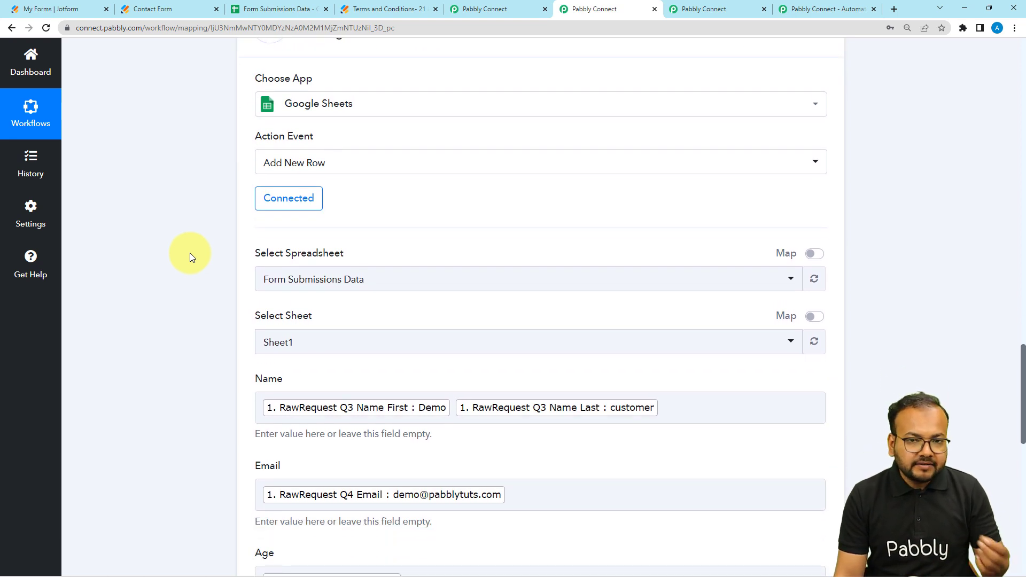
scroll(191, 253, down, 1)
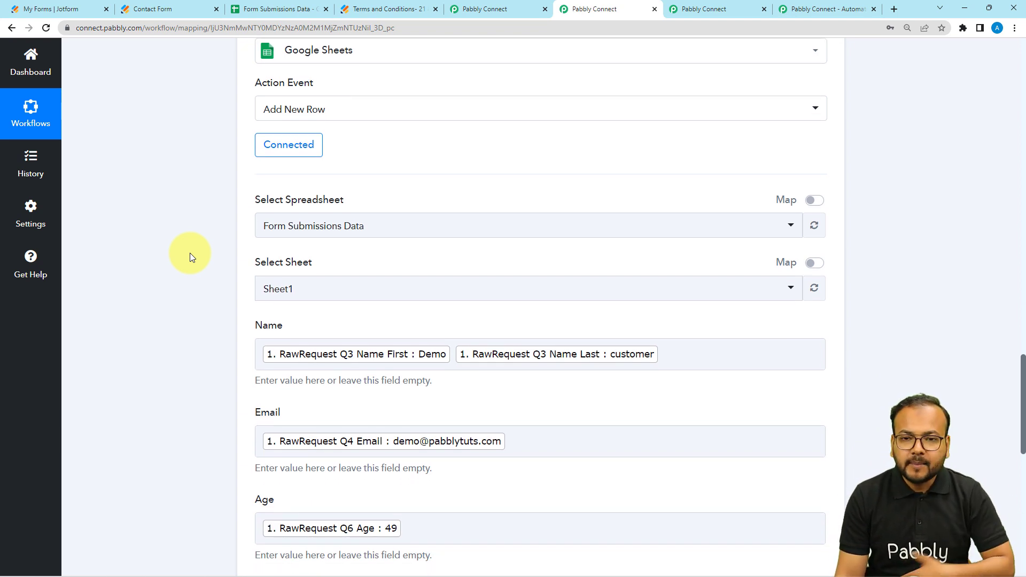
scroll(190, 253, down, 1)
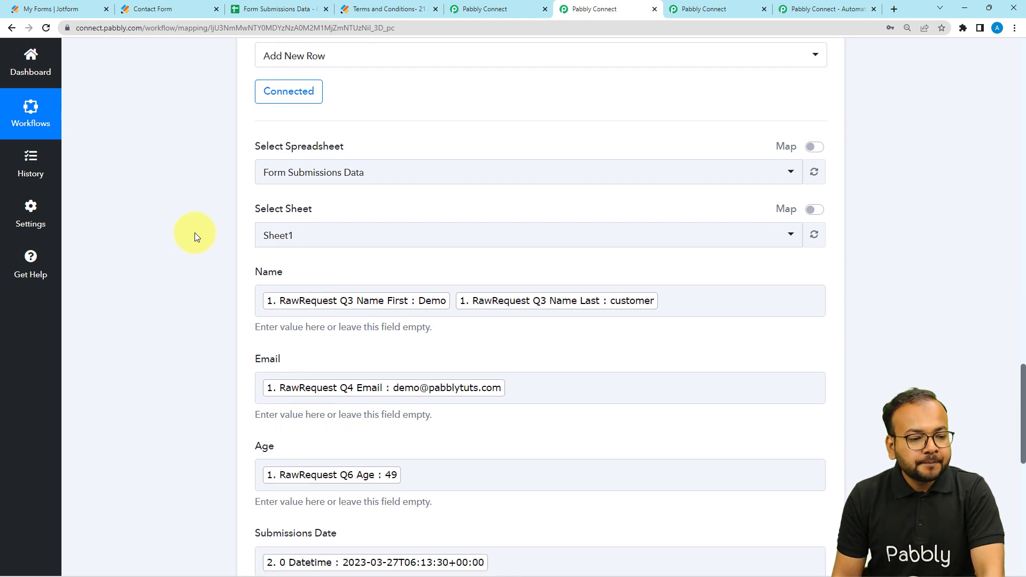
scroll(195, 233, down, 1)
scroll(288, 127, up, 2)
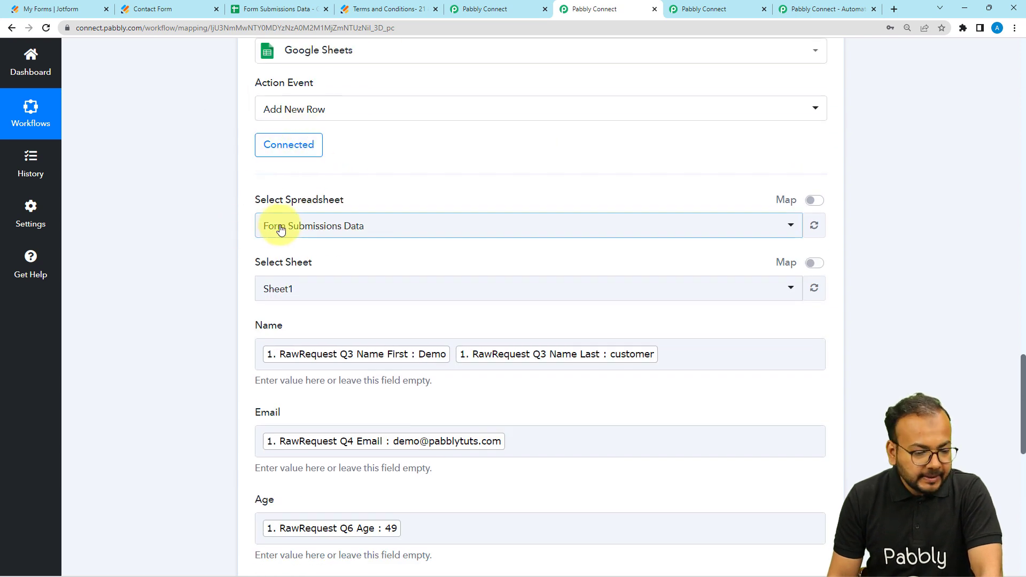
scroll(296, 227, down, 2)
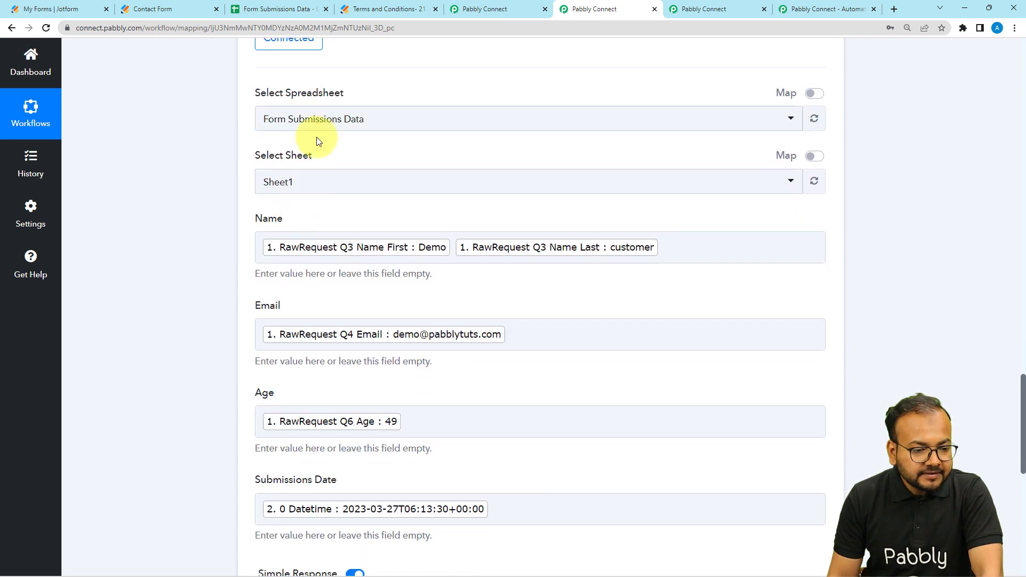
Step: List the selectable spreadsheets in the Add New Row step and check the name of the Form Submissions Data spreadsheet
click(347, 131)
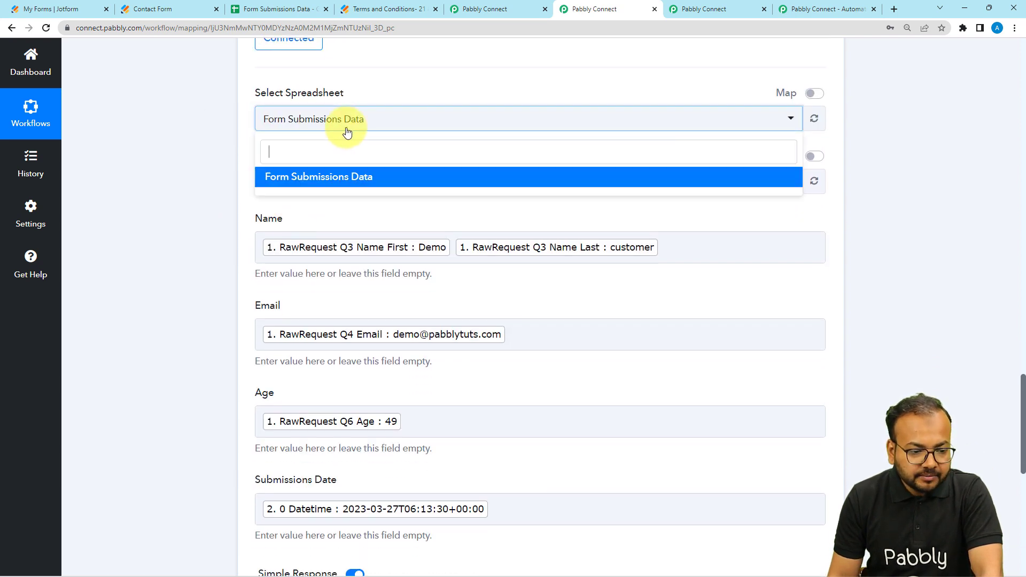
click(223, 125)
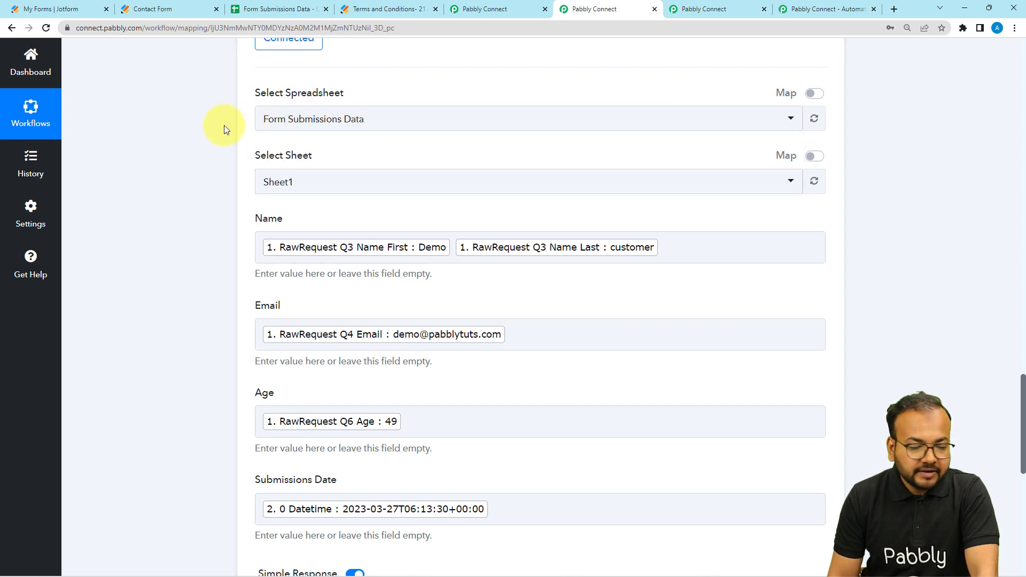
click(265, 9)
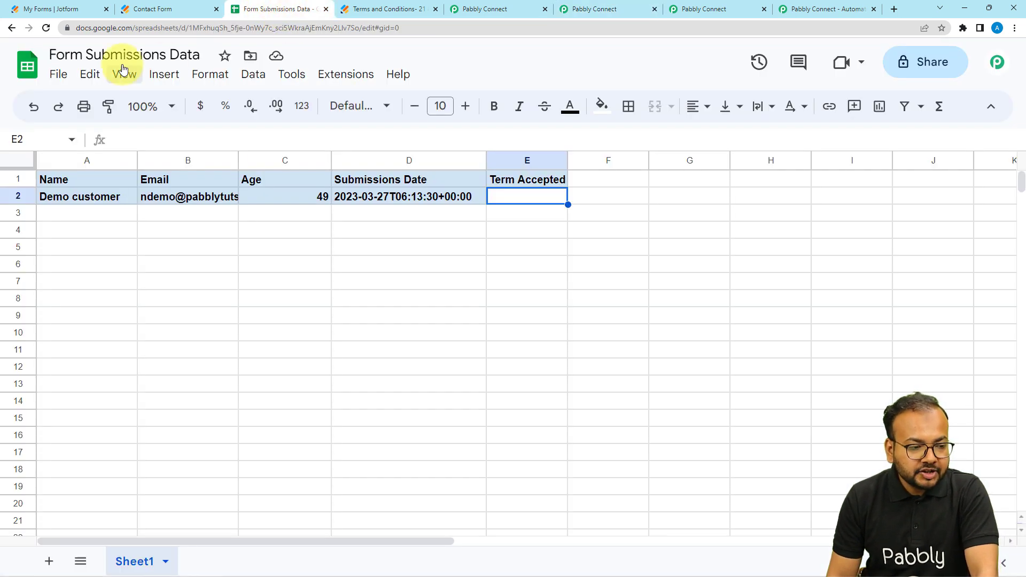
click(459, 11)
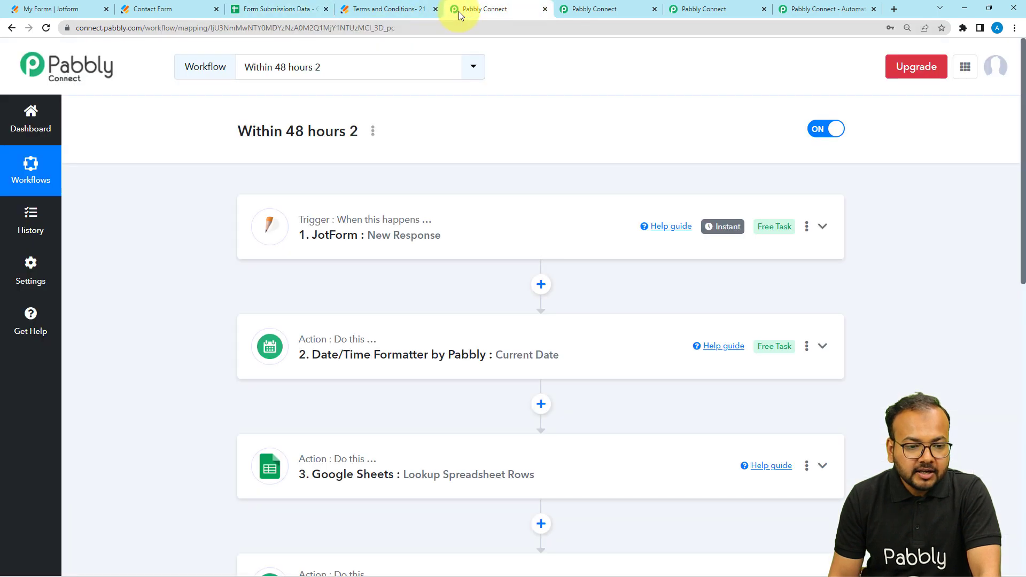
click(568, 8)
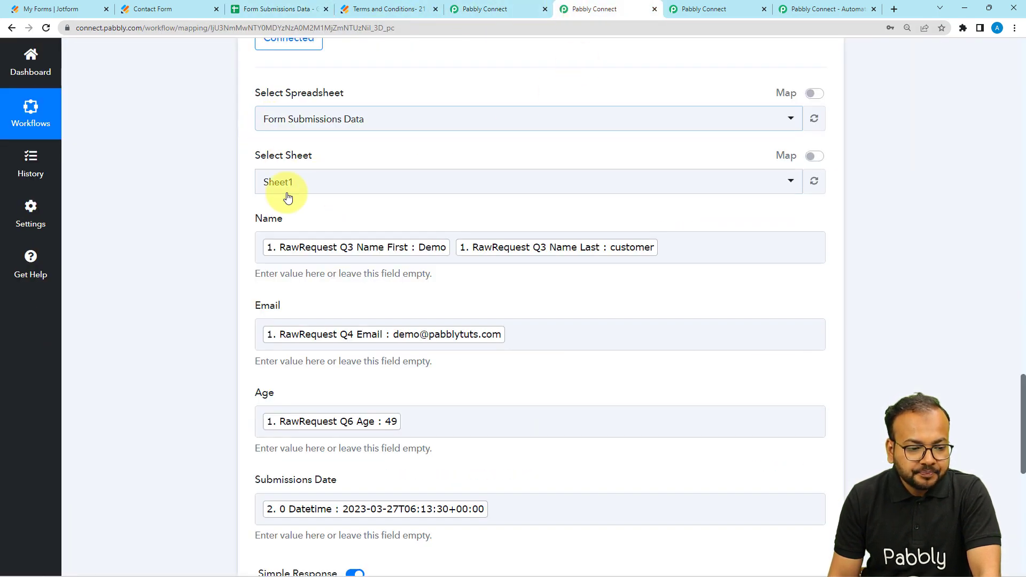
Step: Compare the Add New Row step's mapped fields with the Name through Submissions Date headers in the Form Submissions Data spreadsheet
scroll(292, 184, down, 1)
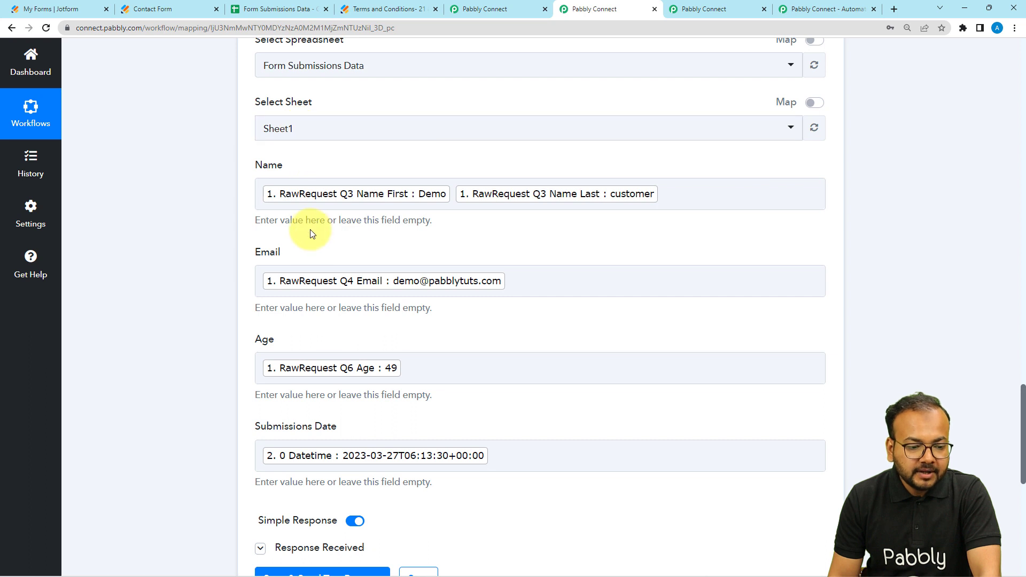
scroll(312, 234, down, 1)
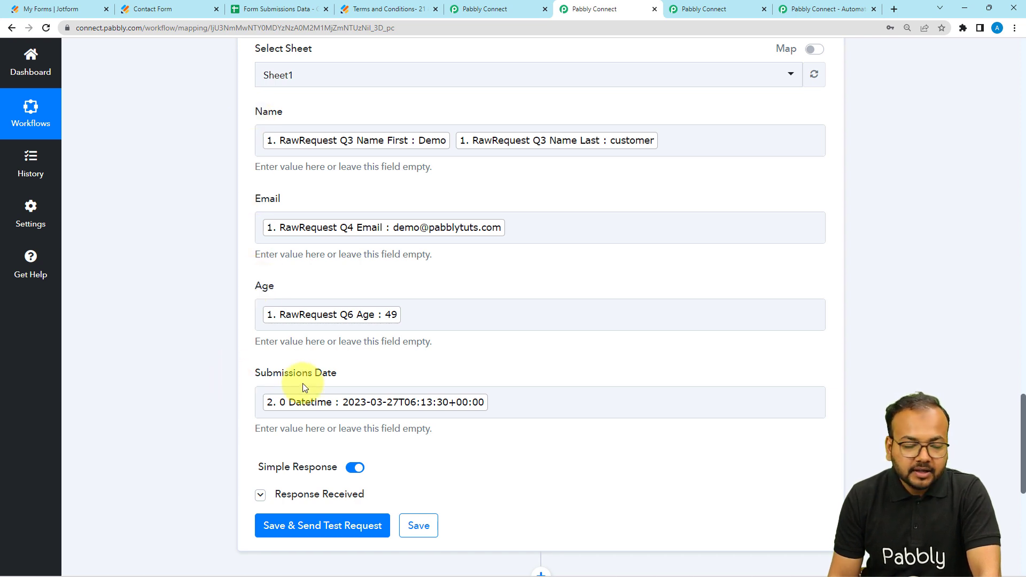
click(280, 10)
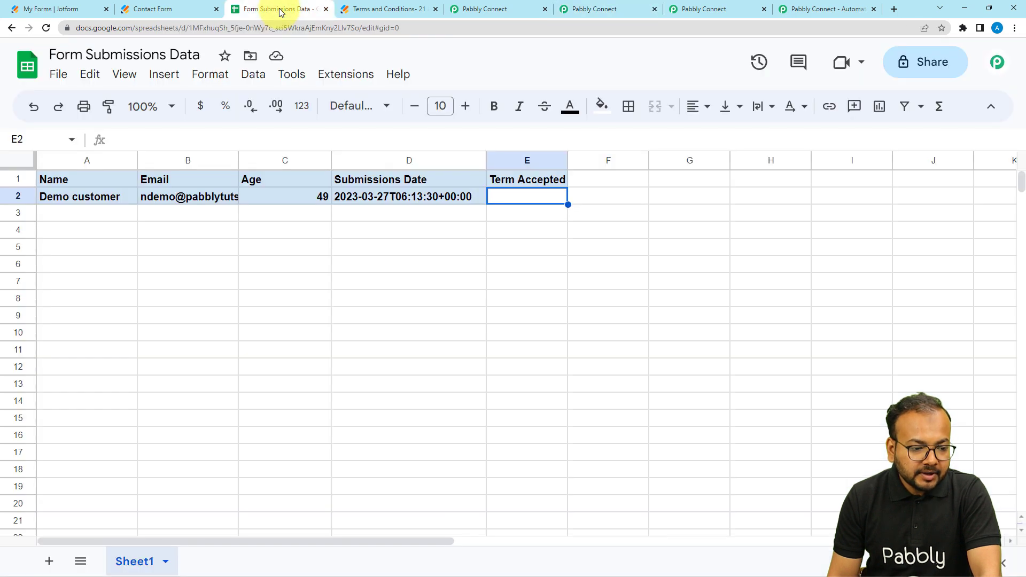
click(93, 182)
click(152, 184)
click(113, 184)
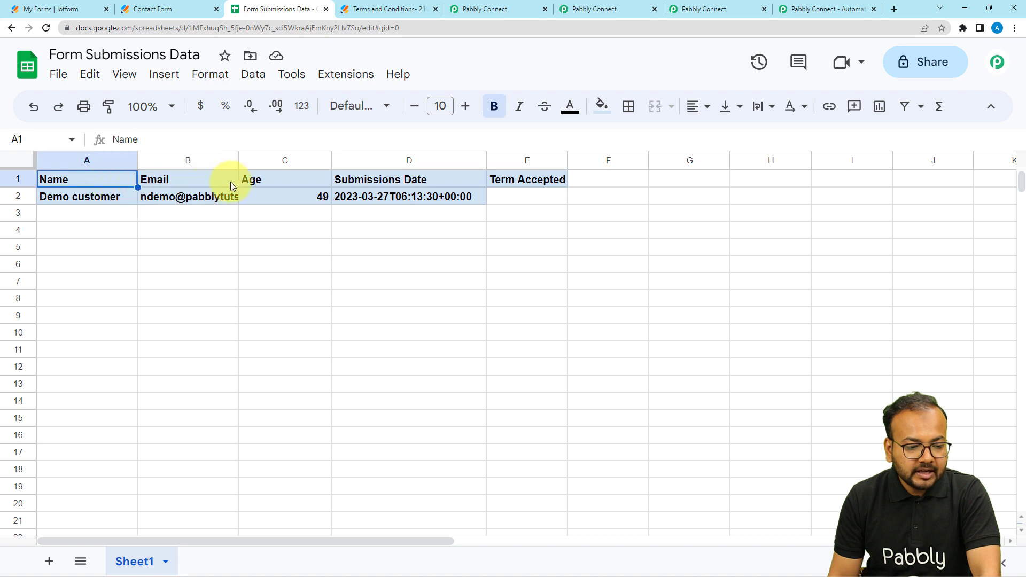
click(448, 185)
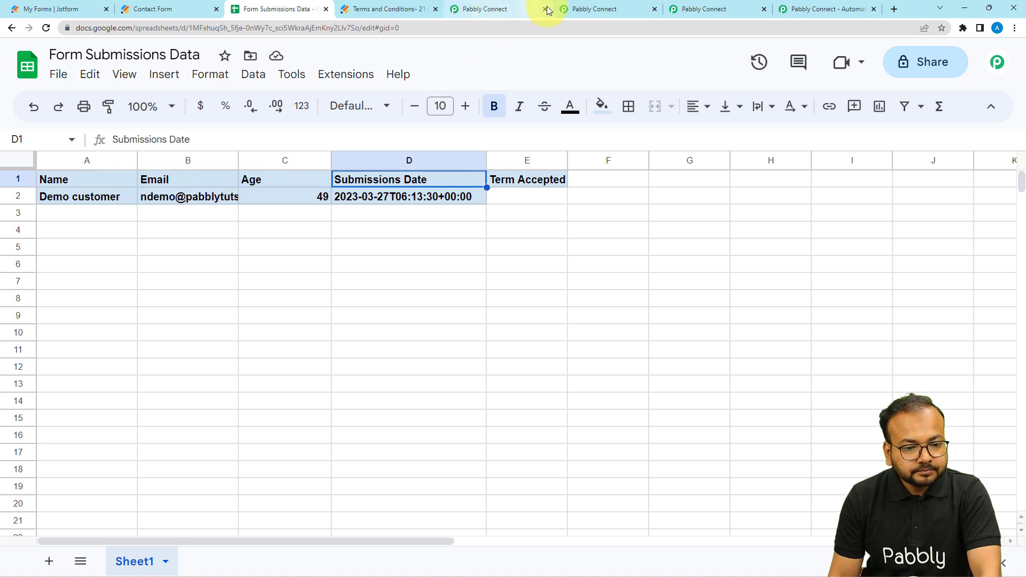
Step: Clear the mapped values from the Name and Email fields of the Add New Row step
click(574, 9)
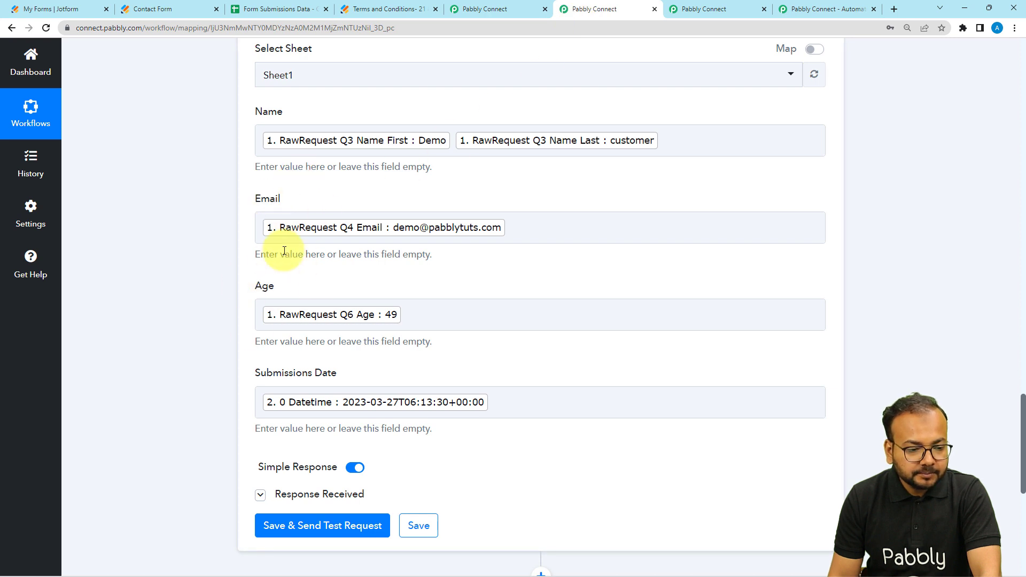
click(696, 145)
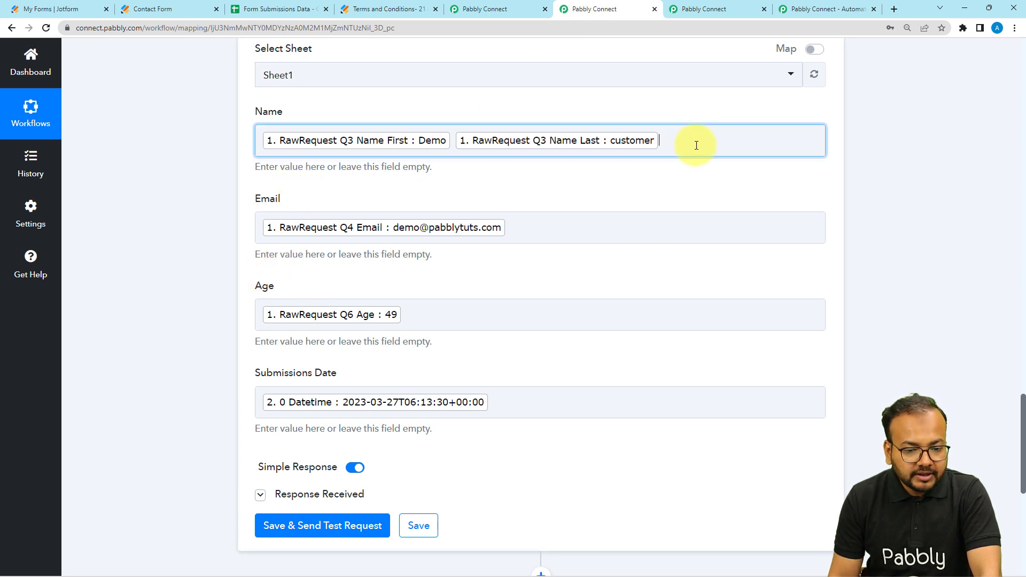
key(BackSpace)
key(BackSpace)
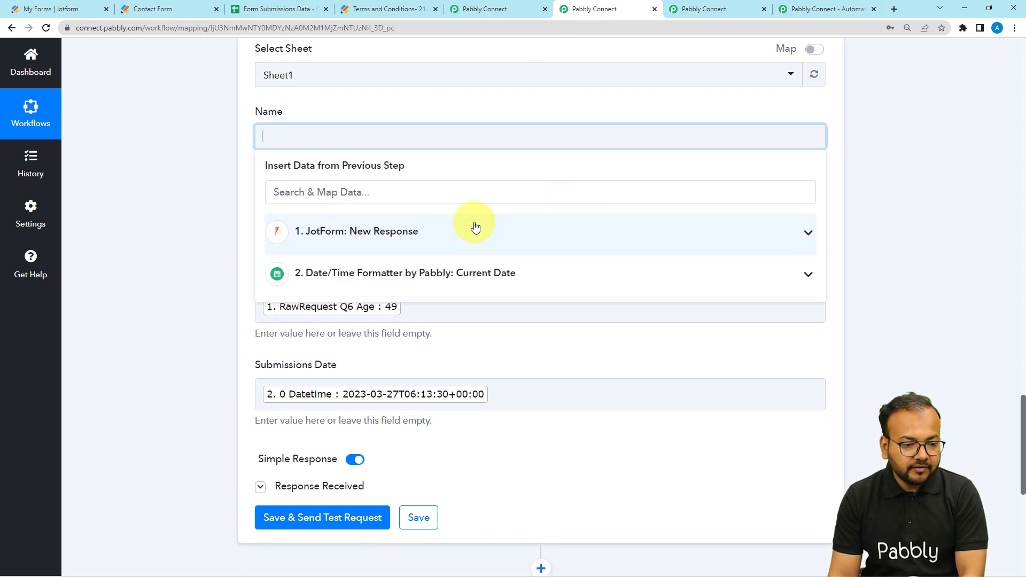
click(449, 335)
click(543, 234)
key(BackSpace)
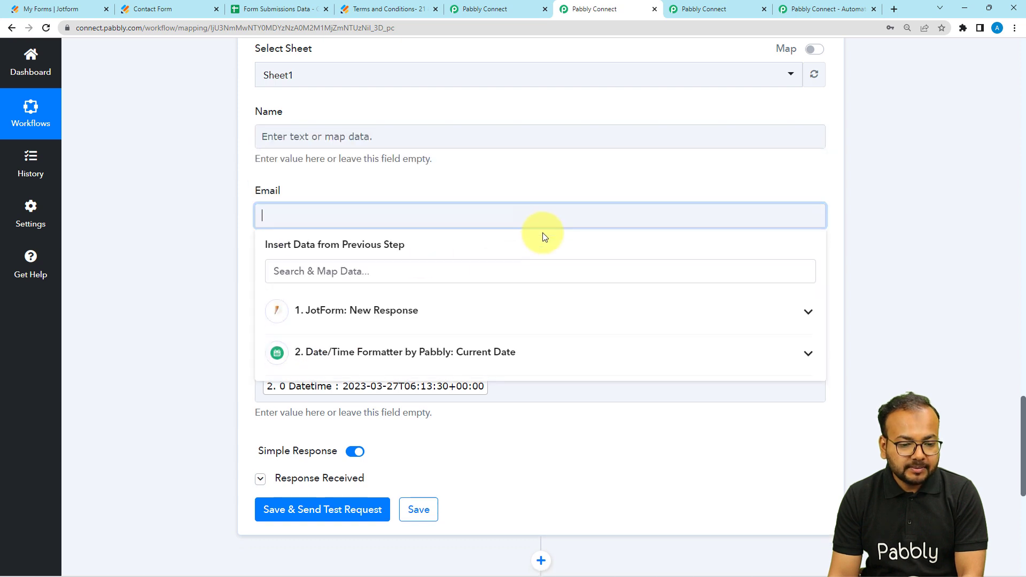
Step: Clear the mapped values from the Age and Submissions Date fields of the Add New Row step
click(220, 268)
click(346, 300)
key(BackSpace)
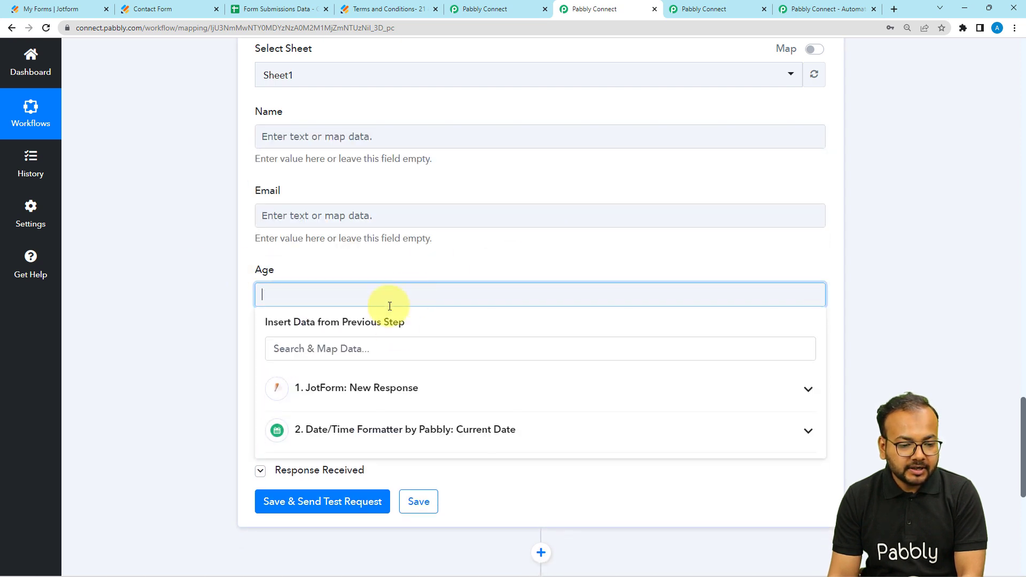
click(213, 314)
click(506, 379)
key(BackSpace)
scroll(102, 264, up, 1)
click(111, 269)
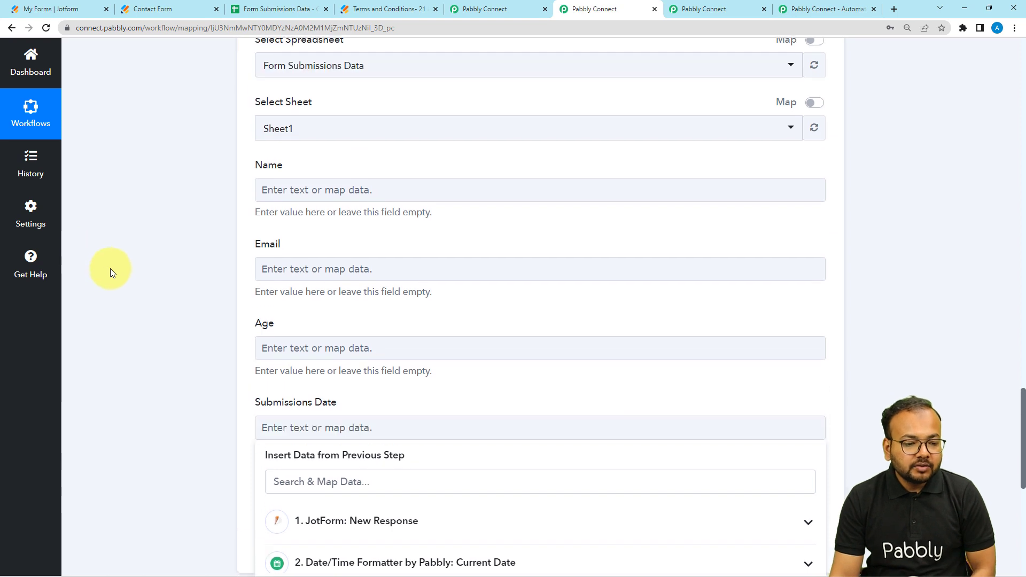
Step: Review the Jotform response fields and the Date/Time Formatter output available for mapping into the Add New Row step
scroll(131, 274, down, 2)
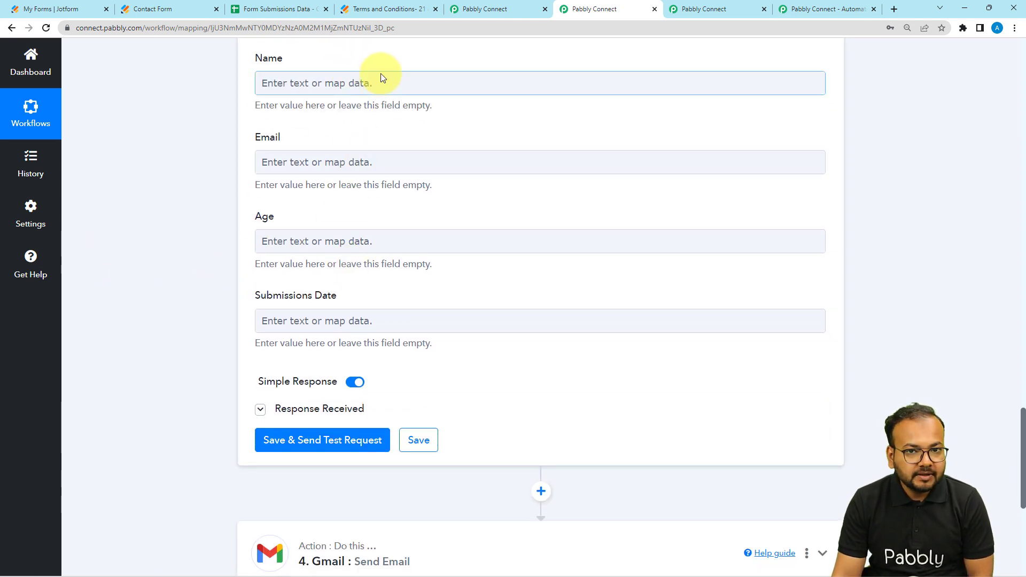
scroll(351, 188, up, 2)
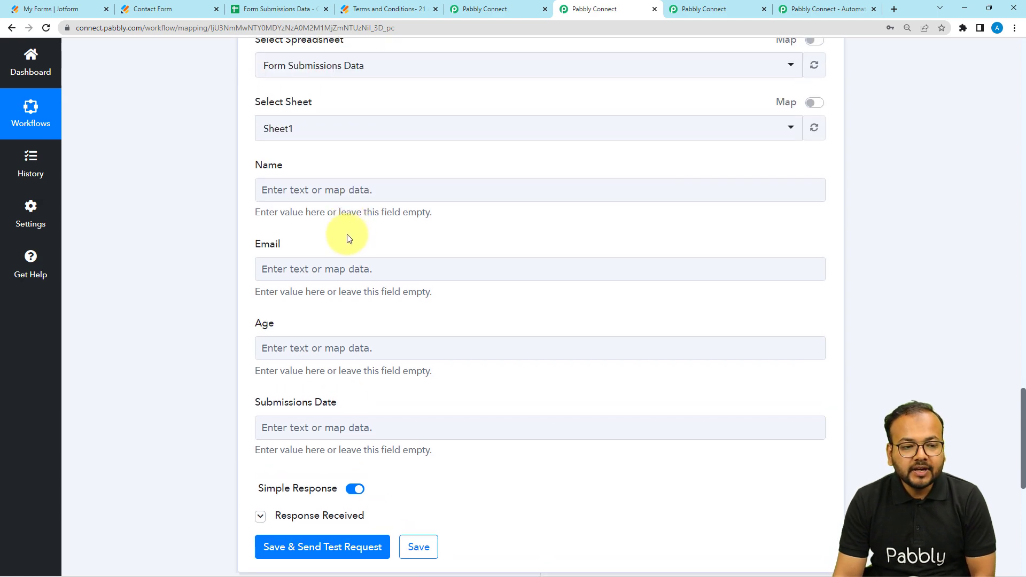
scroll(343, 235, up, 6)
scroll(343, 239, up, 20)
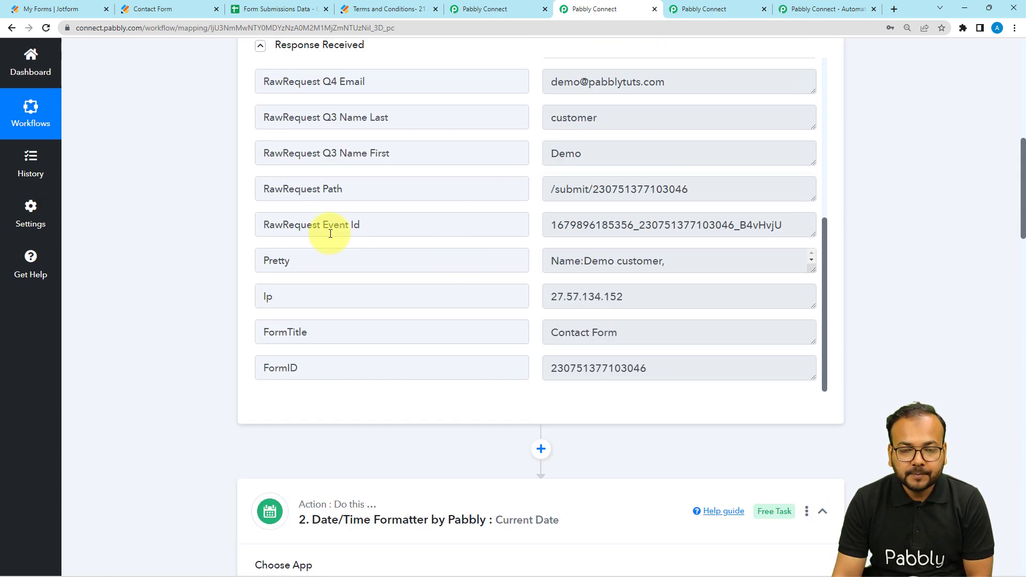
scroll(140, 243, down, 5)
scroll(143, 252, down, 19)
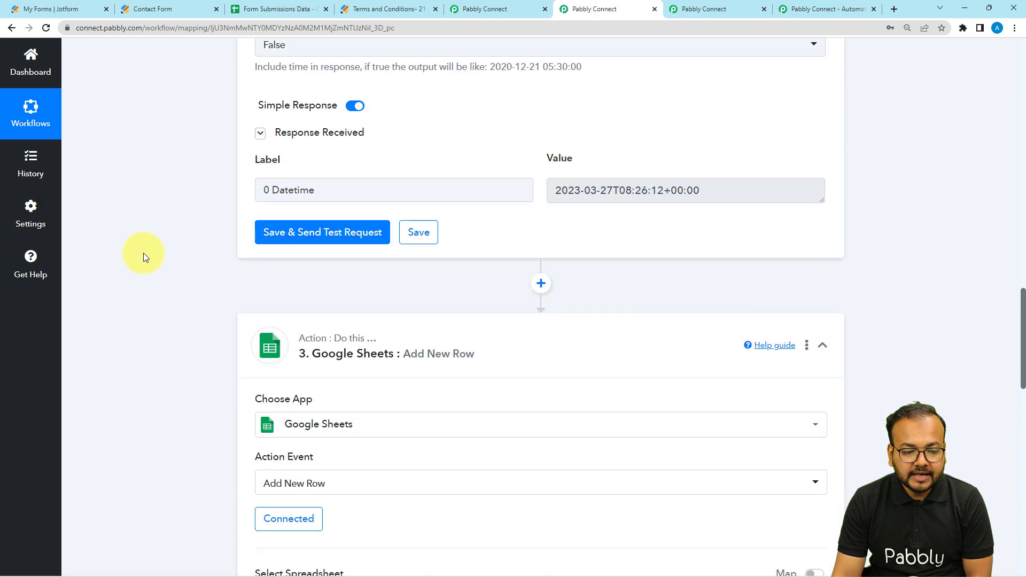
Step: Map the Name field of the Add New Row step to the Jotform RawRequest Q3 Name First and Name Last values
click(306, 243)
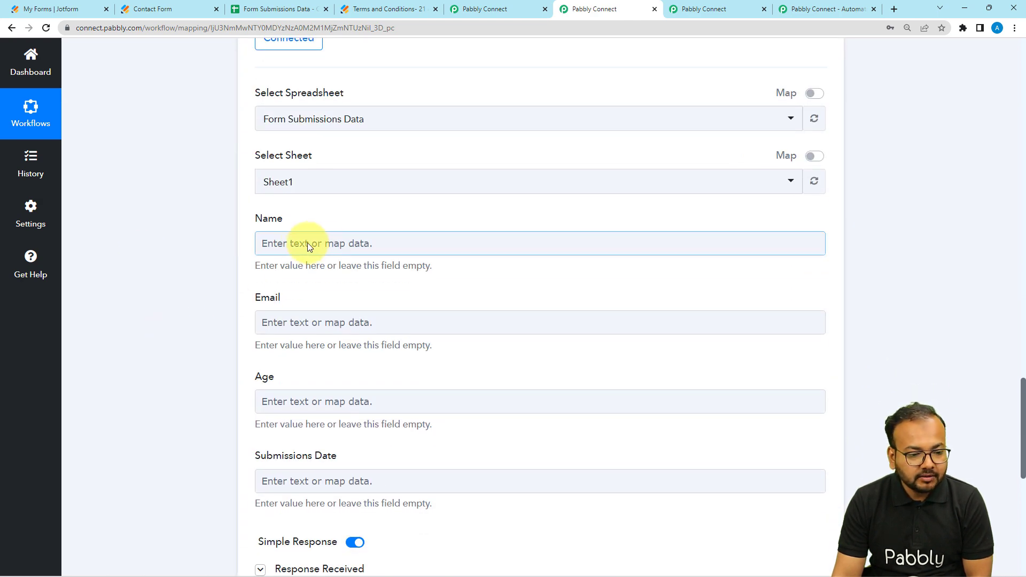
click(277, 240)
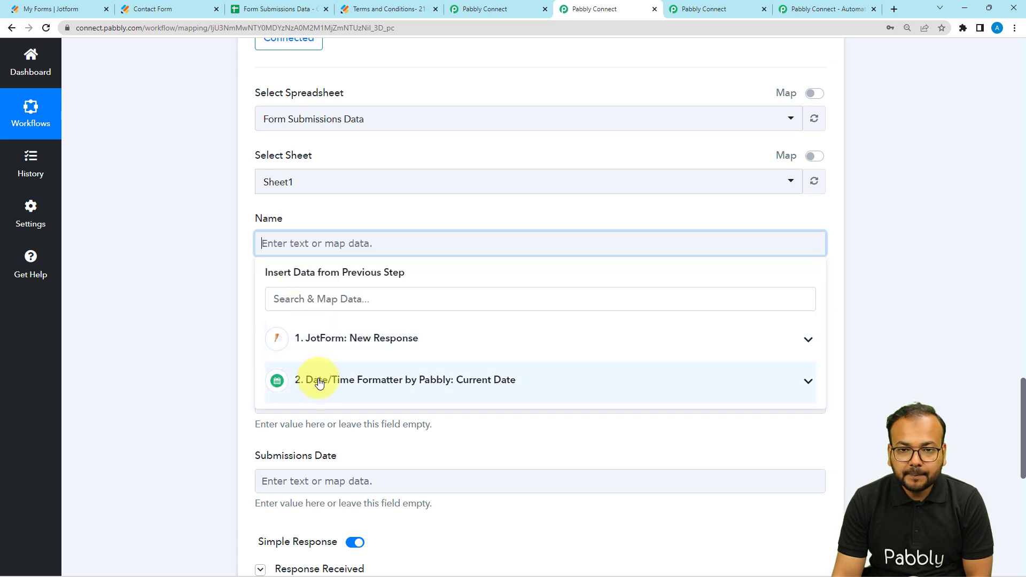
click(324, 350)
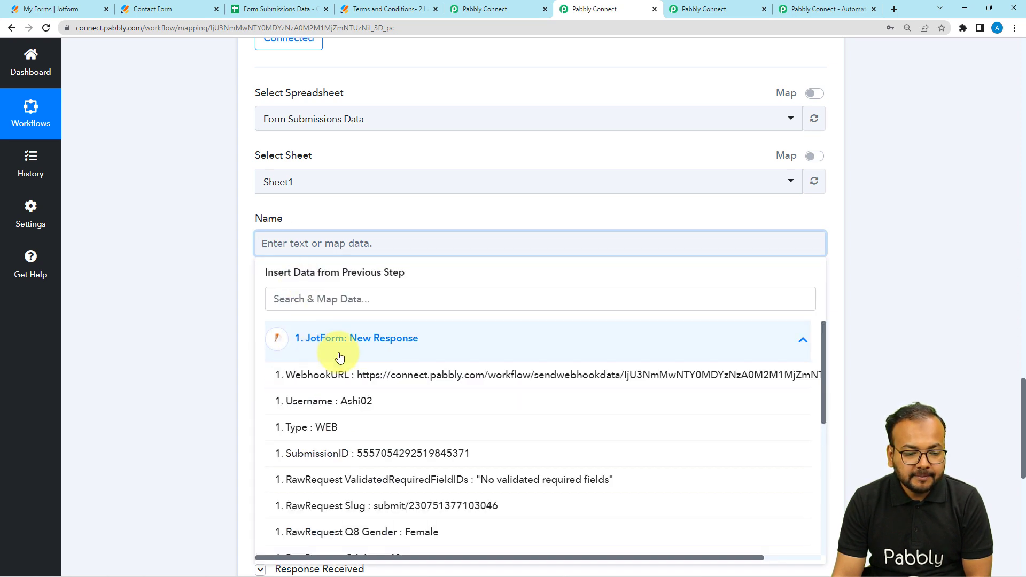
scroll(388, 438, down, 3)
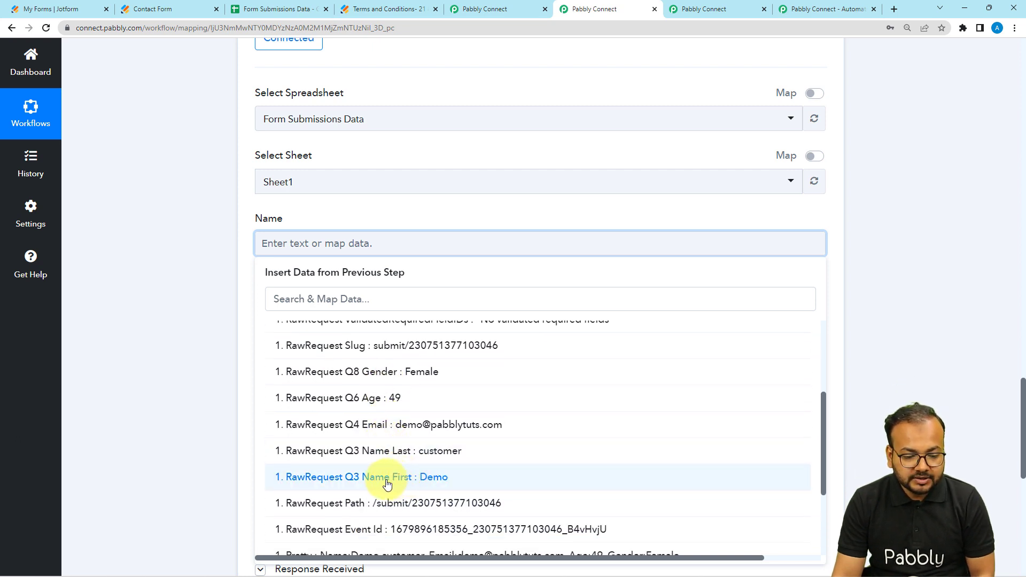
click(388, 479)
click(409, 351)
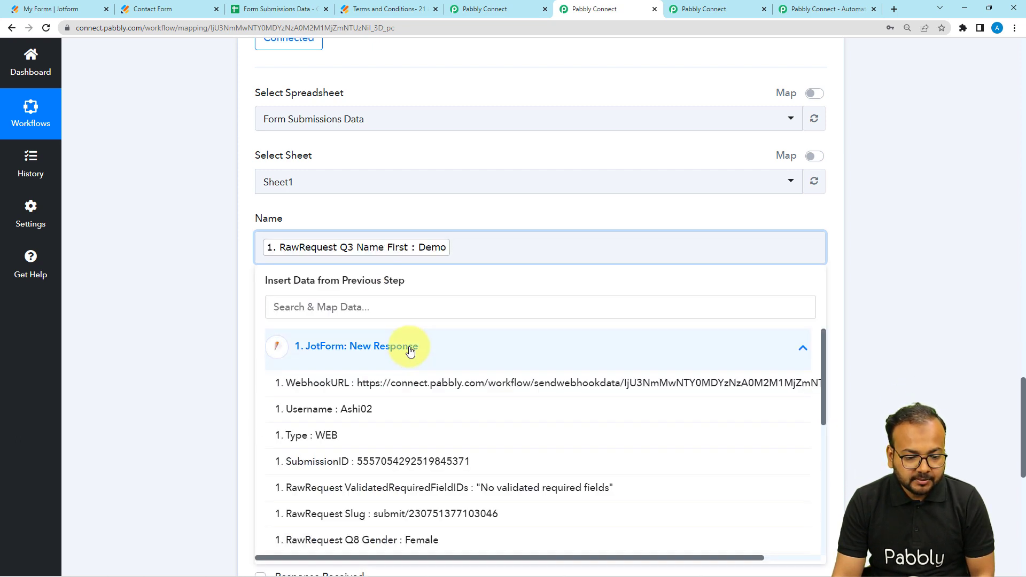
scroll(404, 503, down, 3)
click(419, 458)
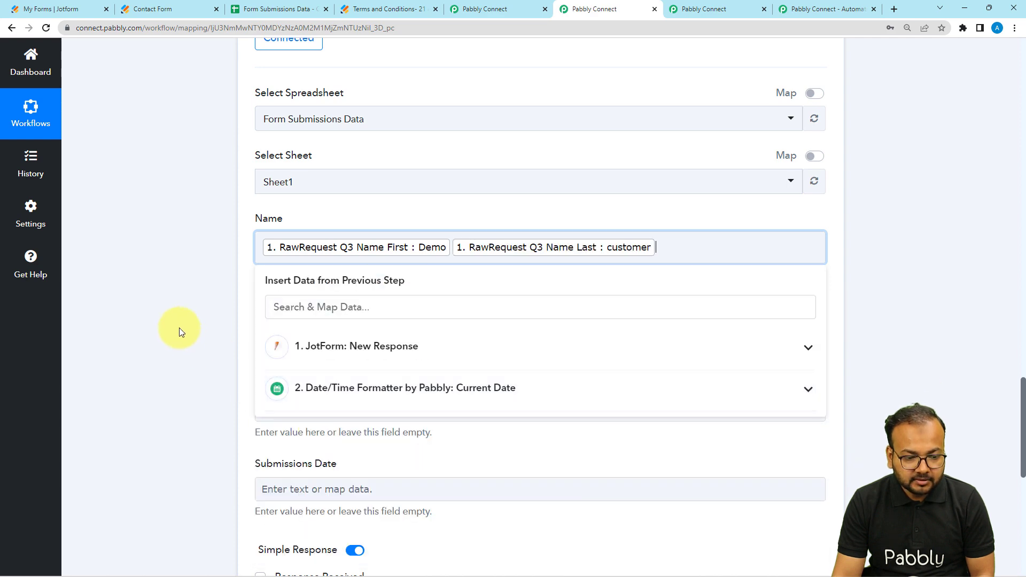
click(168, 320)
Step: Map the Email field of the Add New Row step to the Jotform RawRequest Q4 Email value
scroll(251, 257, down, 2)
click(317, 226)
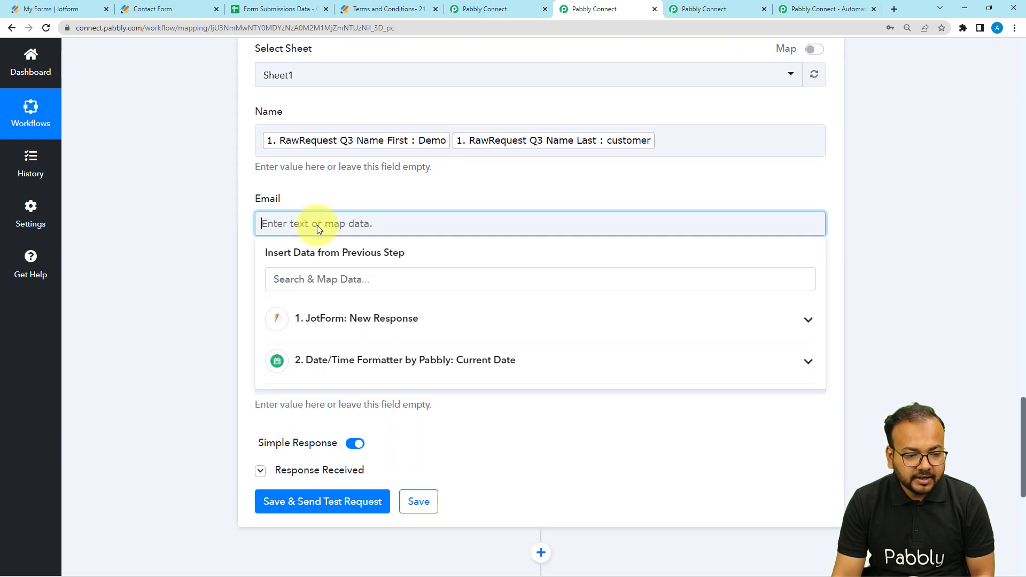
click(334, 321)
scroll(355, 481, down, 2)
click(365, 468)
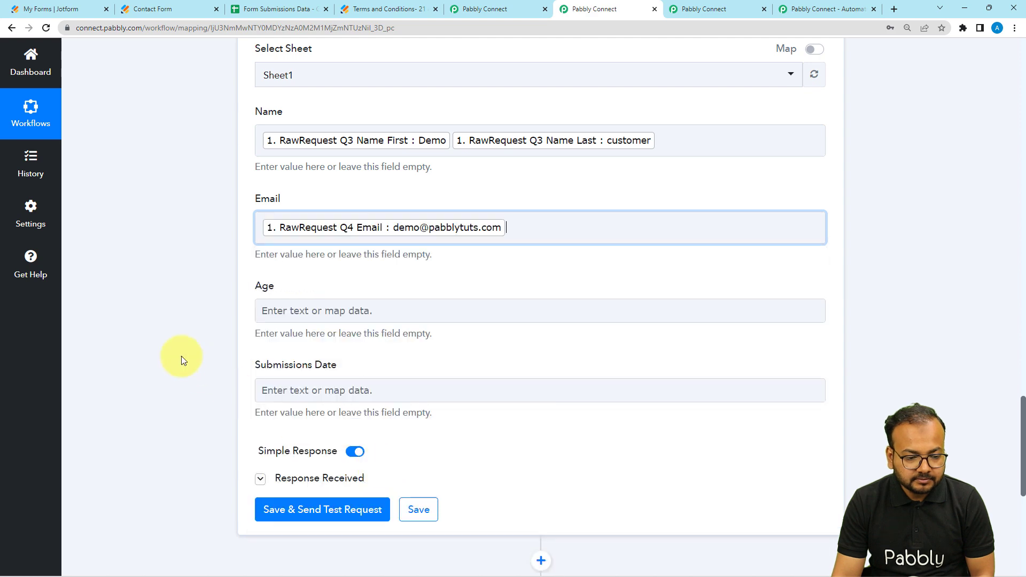
Step: Map the Age field of the Add New Row step to the Jotform RawRequest Q6 Age value
click(277, 315)
click(324, 460)
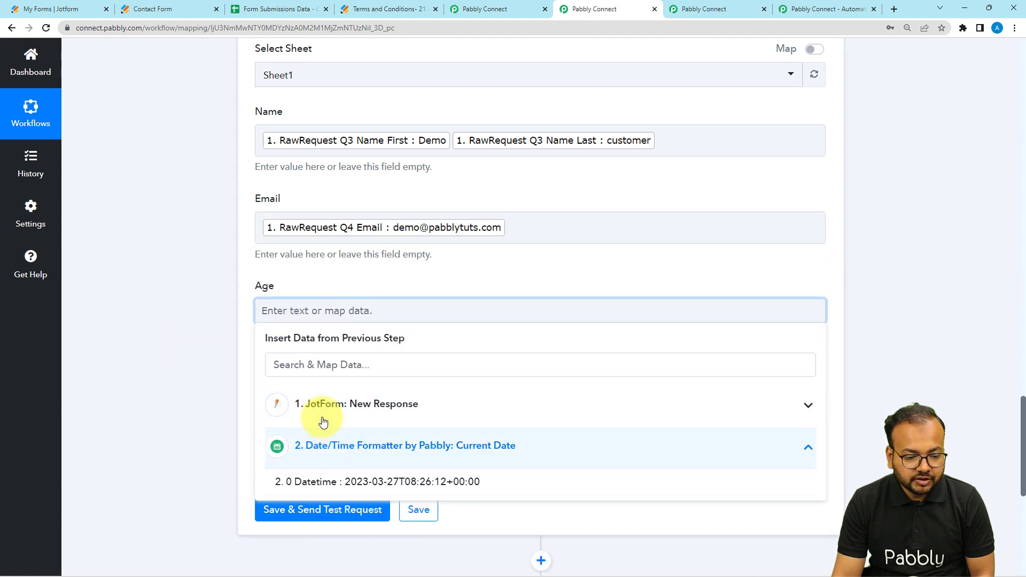
click(321, 403)
scroll(342, 543, down, 3)
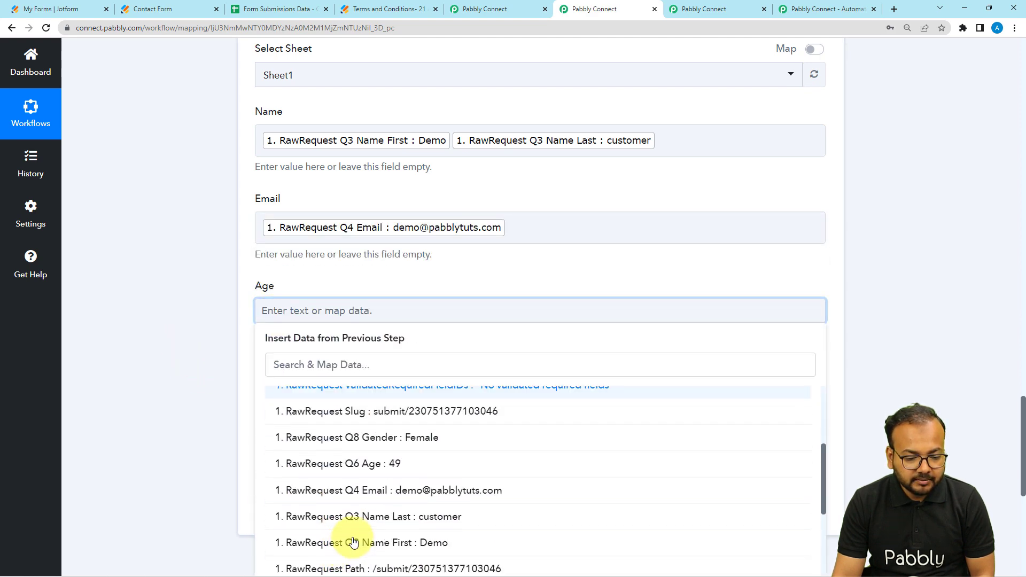
click(355, 463)
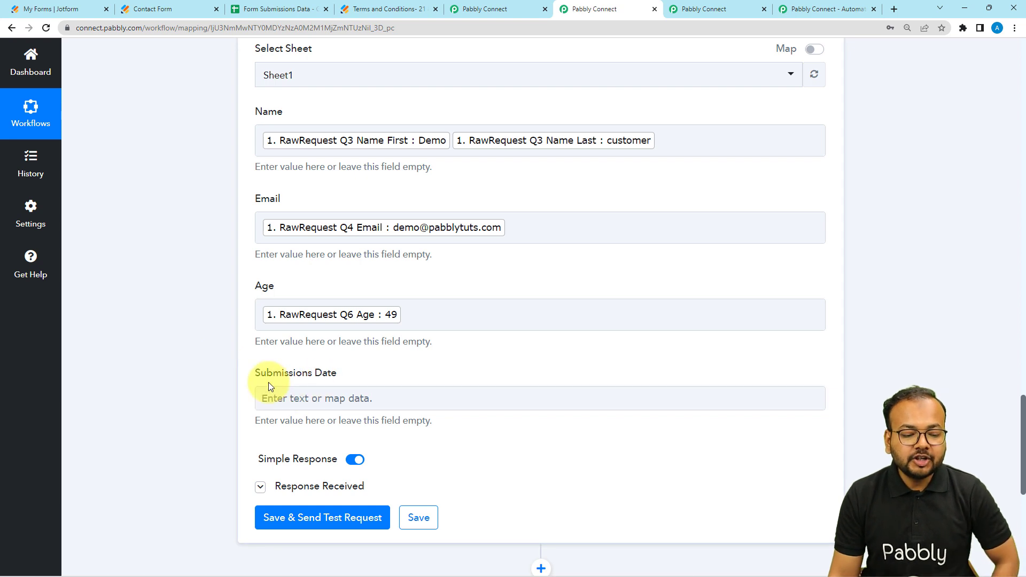
Step: Map the Submissions Date field to the 0 Datetime value from the Date/Time Formatter's Current Date step
click(383, 396)
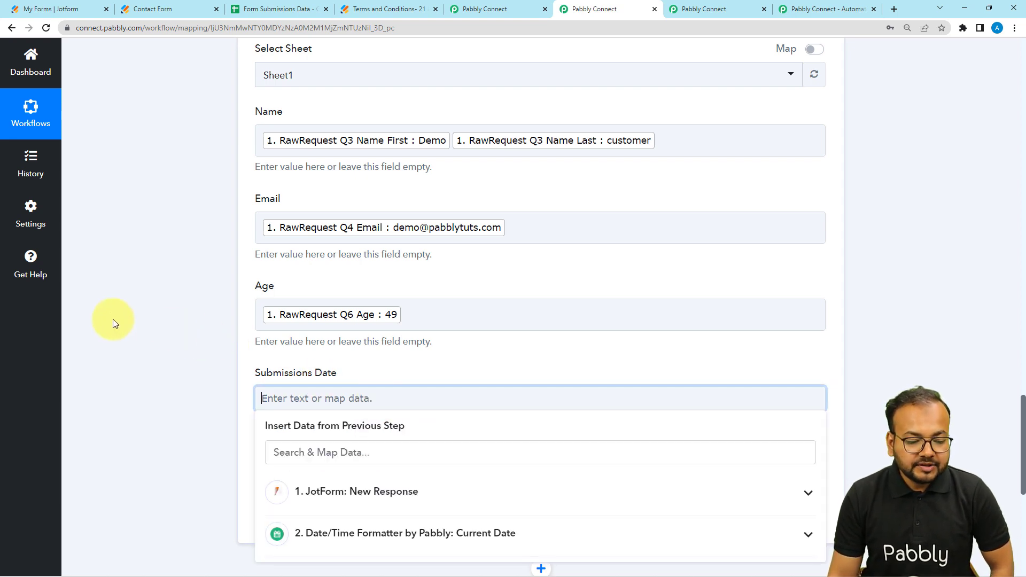
scroll(112, 319, down, 3)
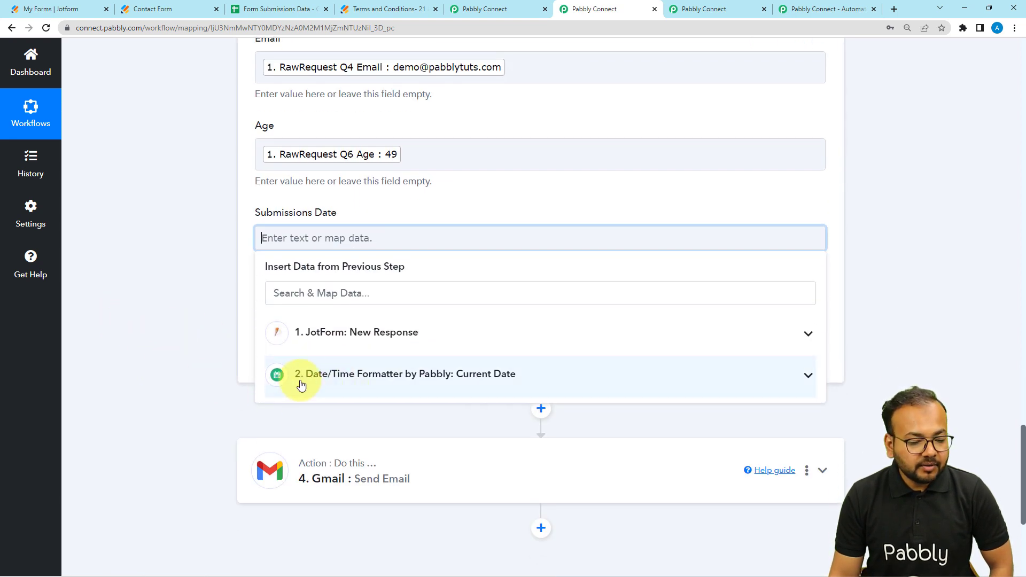
click(331, 386)
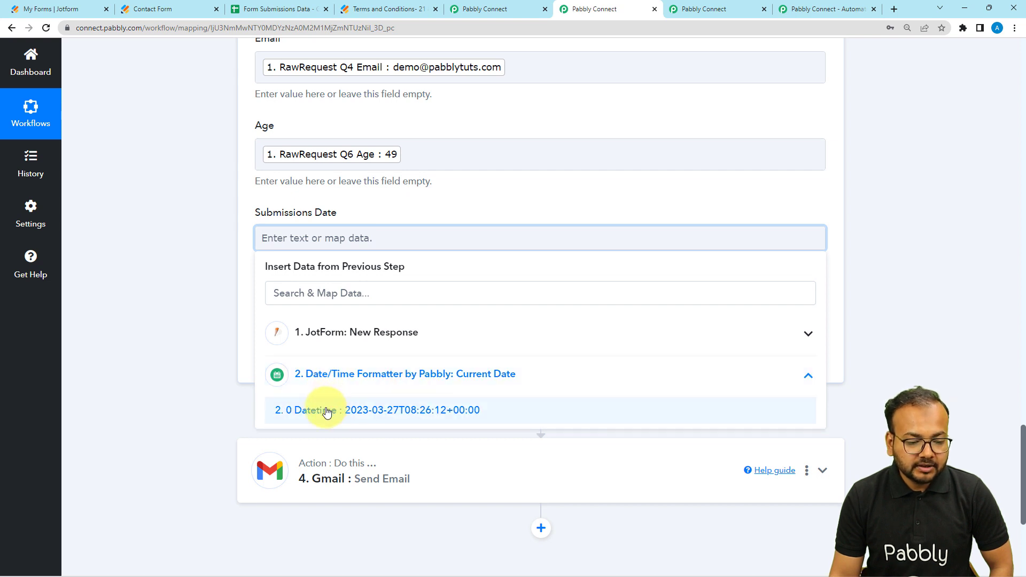
click(332, 408)
click(175, 315)
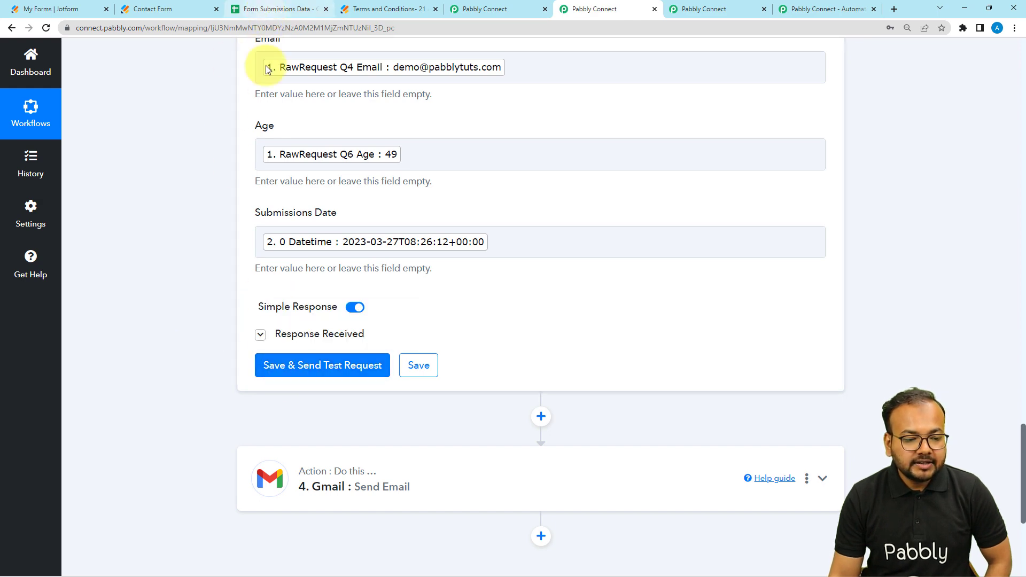
Step: Delete the existing demo customer entry in row 2 of the Form Submissions Data spreadsheet
click(267, 12)
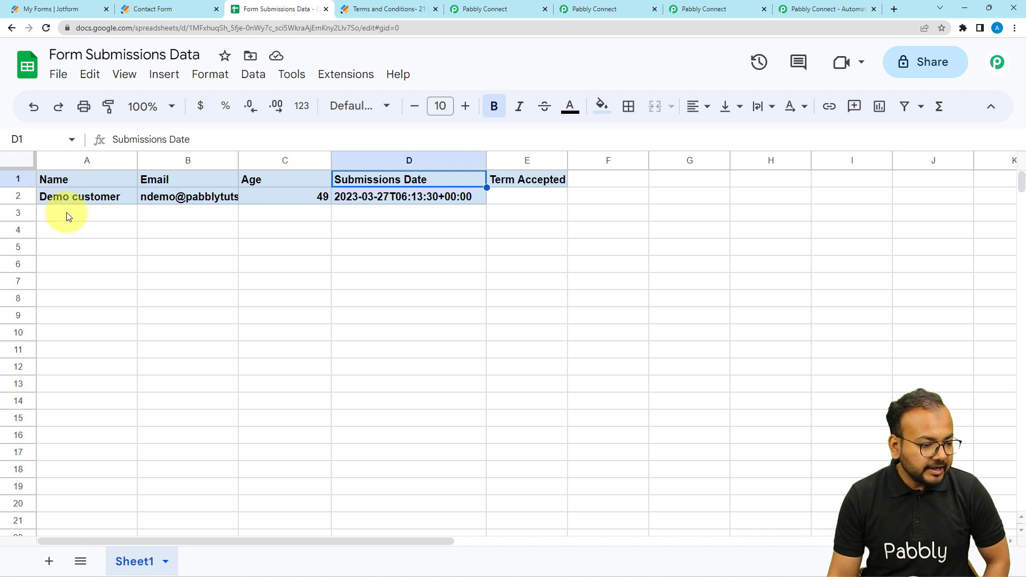
click(28, 197)
right_click(28, 196)
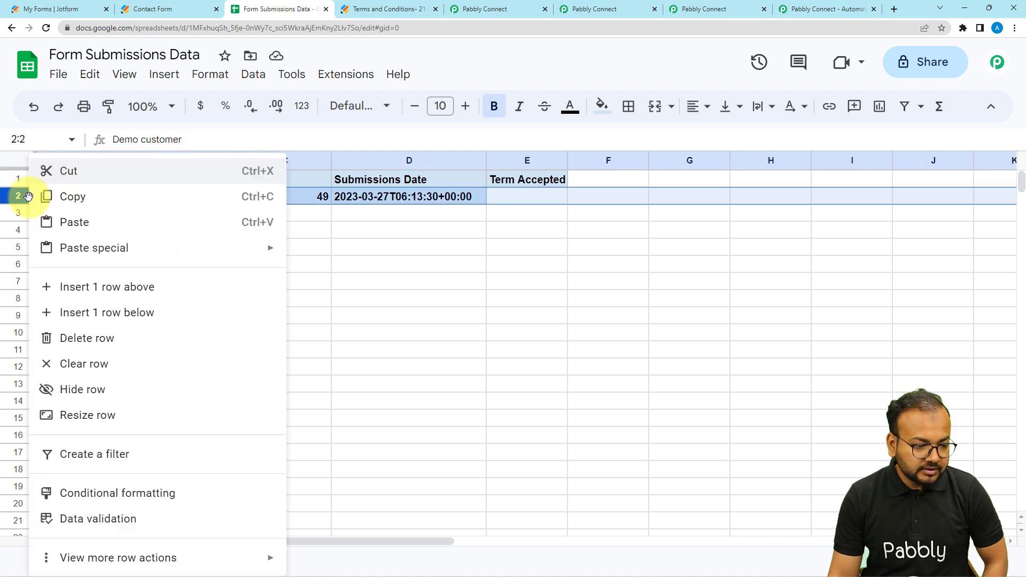
click(75, 337)
click(75, 211)
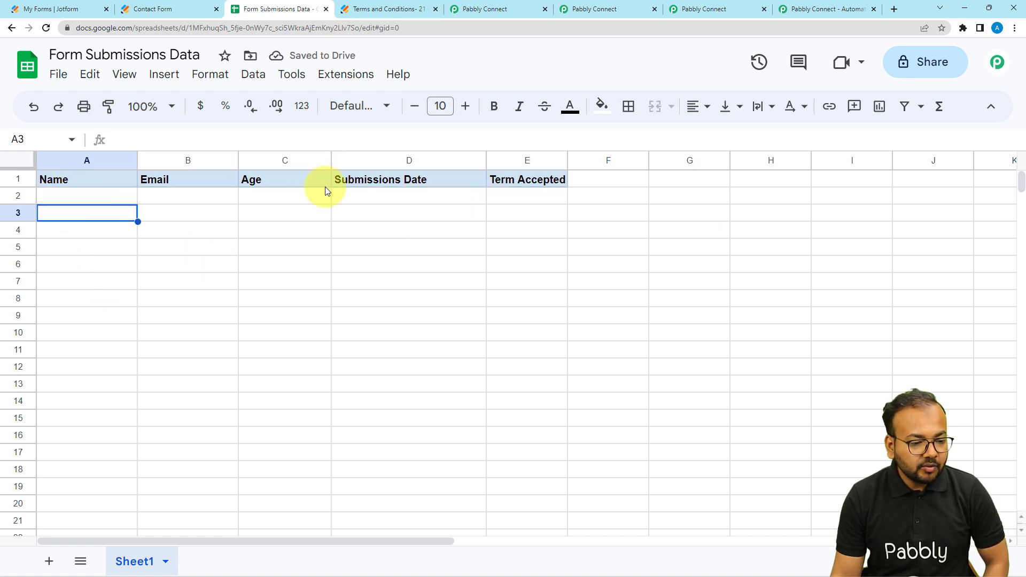
Step: Save the Add New Row step with a test request and check the new entry in the Form Submissions Data spreadsheet
click(478, 10)
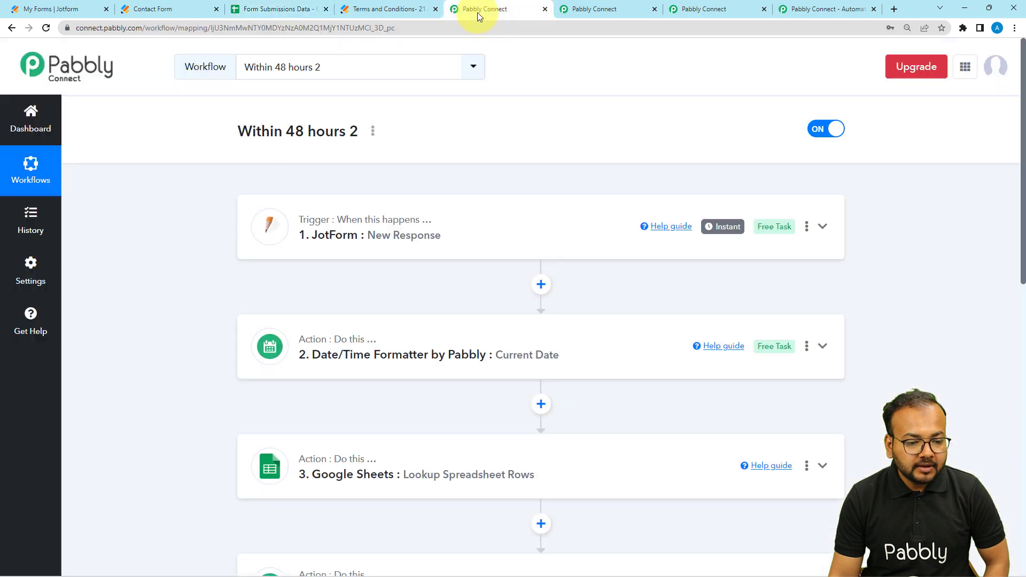
click(644, 10)
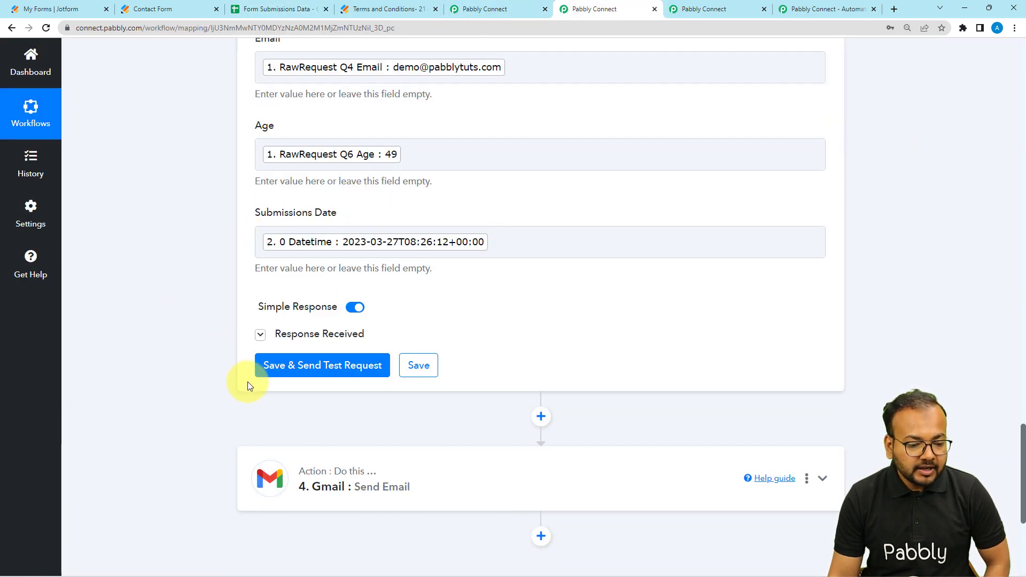
click(276, 374)
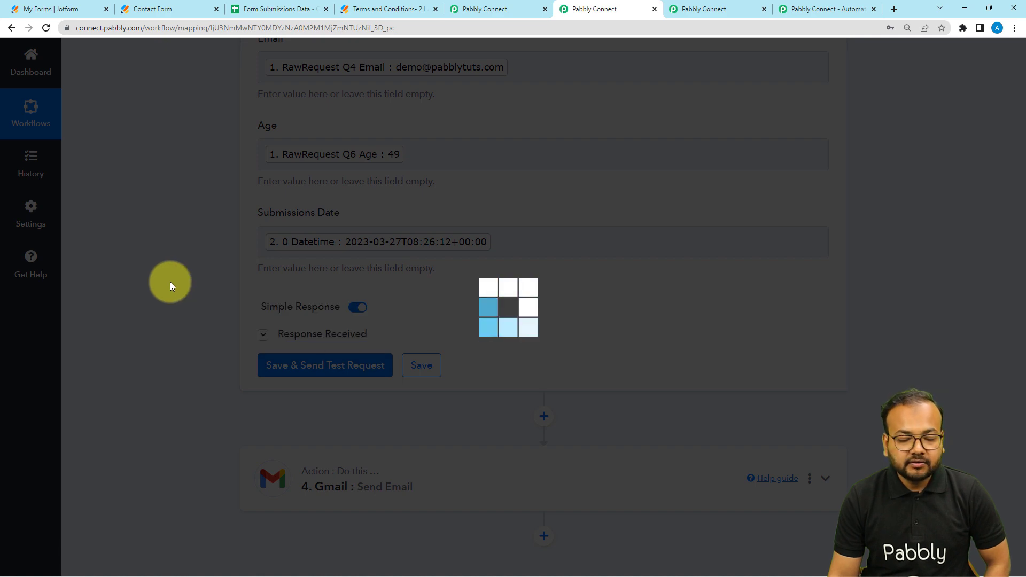
scroll(170, 283, down, 3)
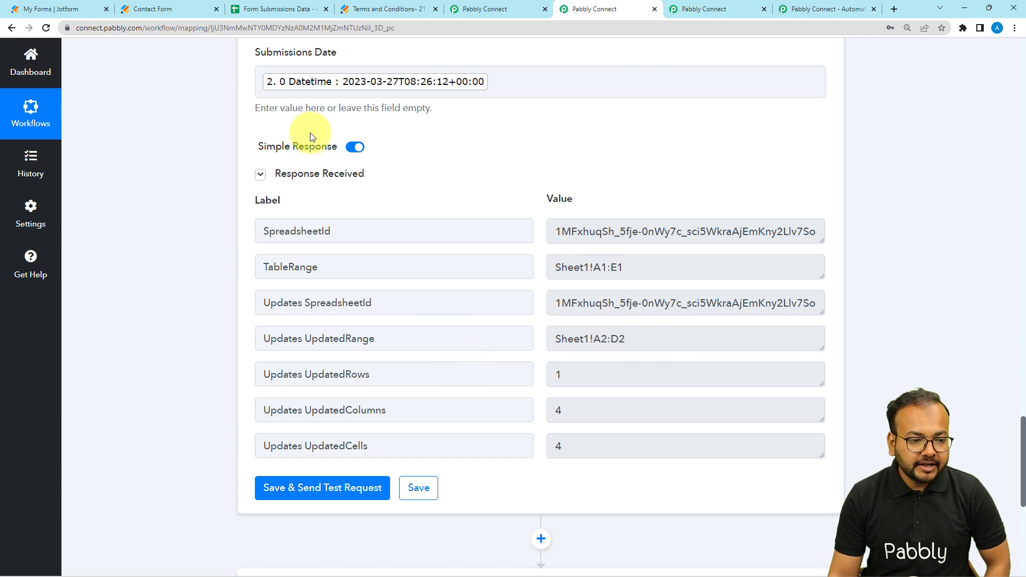
click(273, 9)
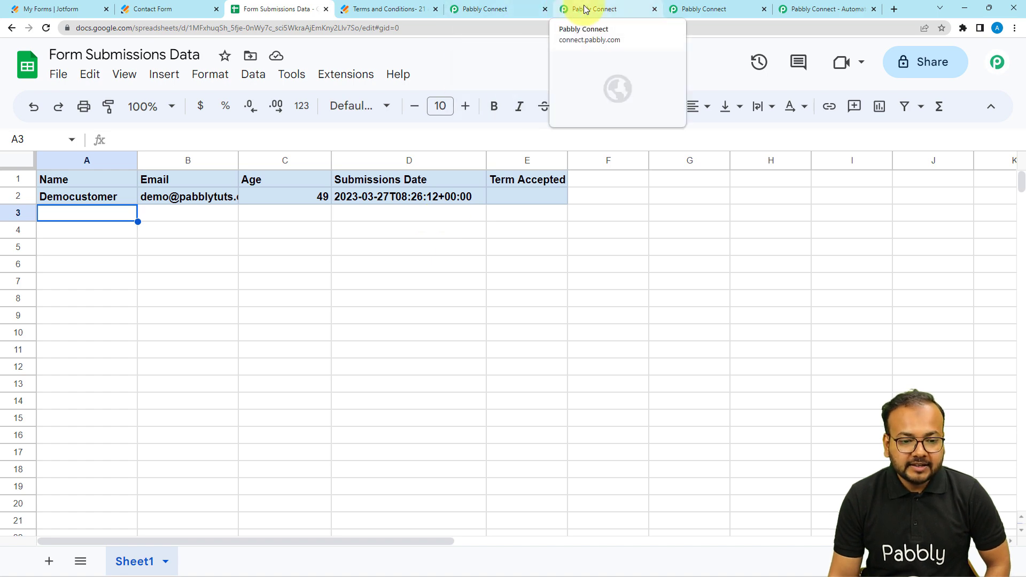
Step: Expand the workflow's Gmail Send Email step and examine its app, action event, connection and recipient settings
click(566, 9)
scroll(197, 265, down, 7)
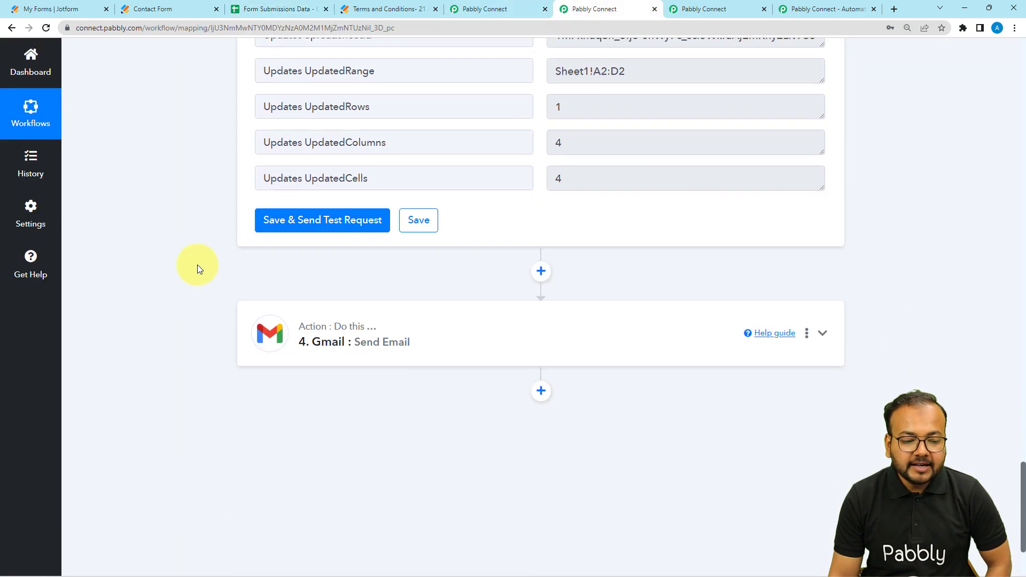
click(351, 250)
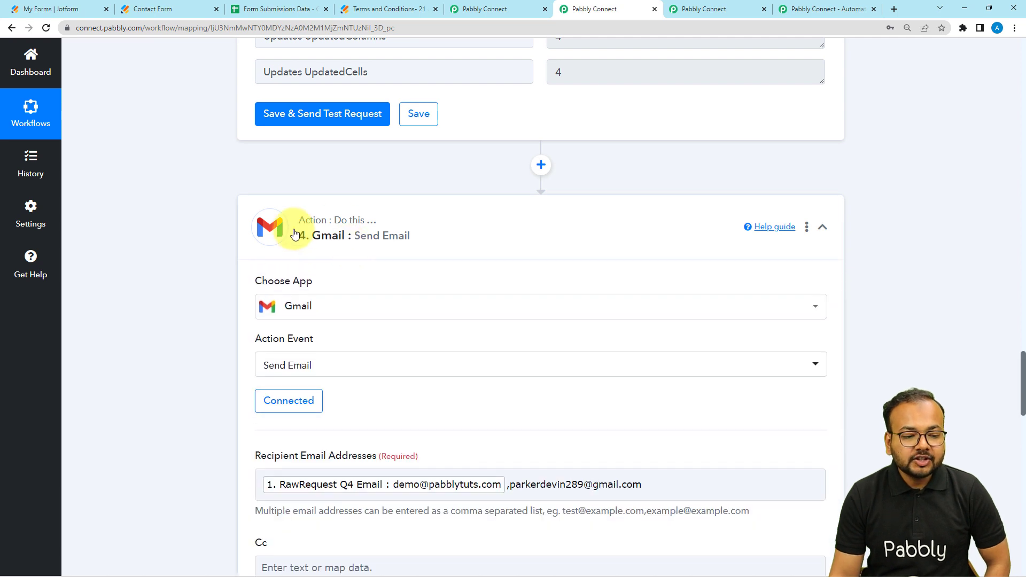
scroll(207, 316, down, 1)
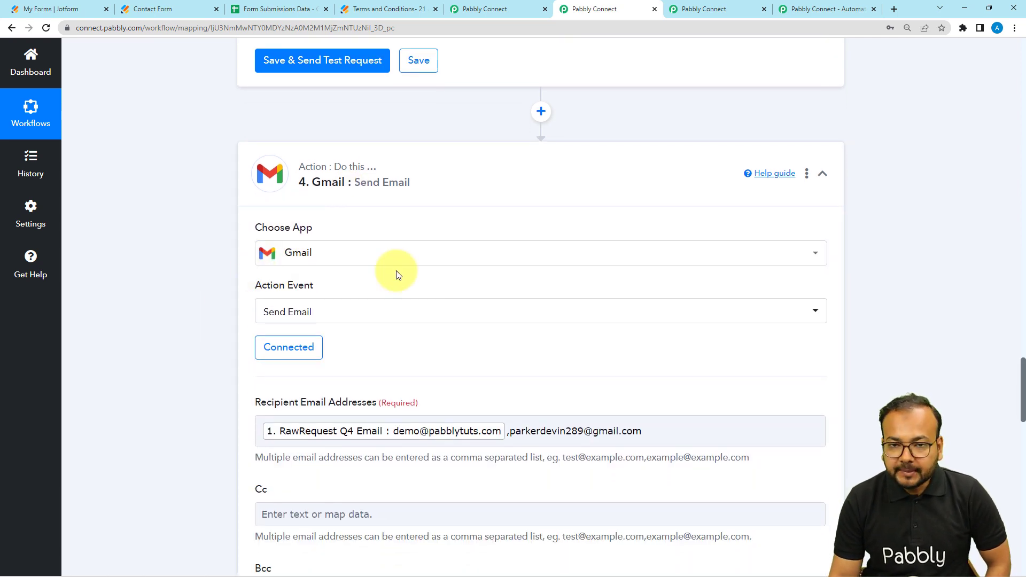
scroll(299, 267, down, 1)
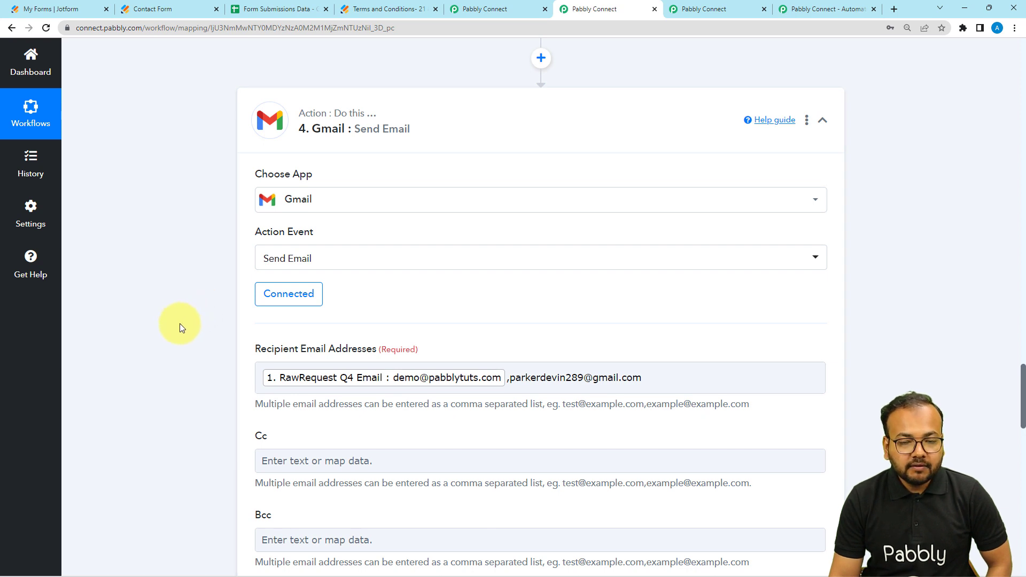
scroll(171, 417, up, 2)
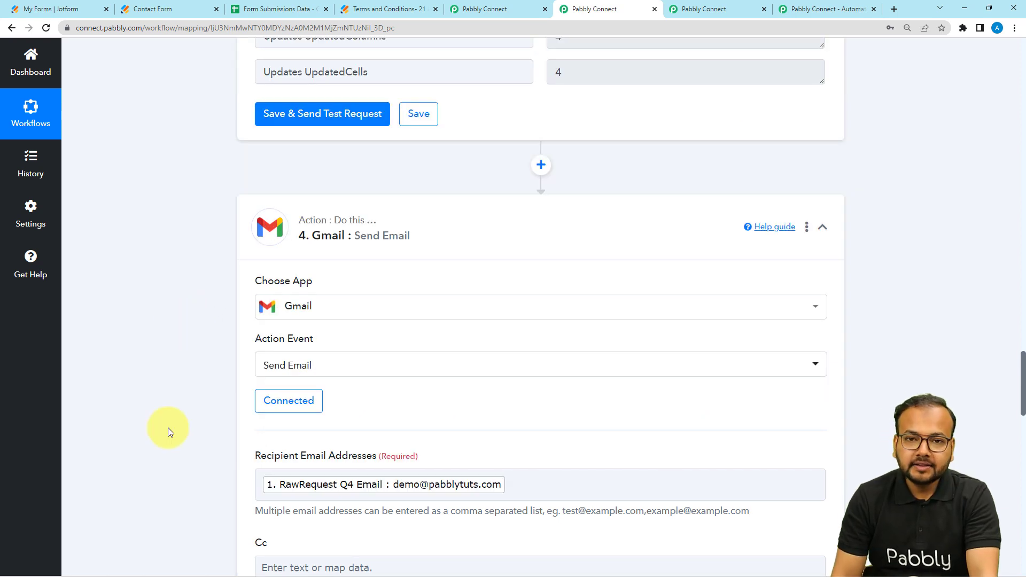
scroll(168, 427, down, 1)
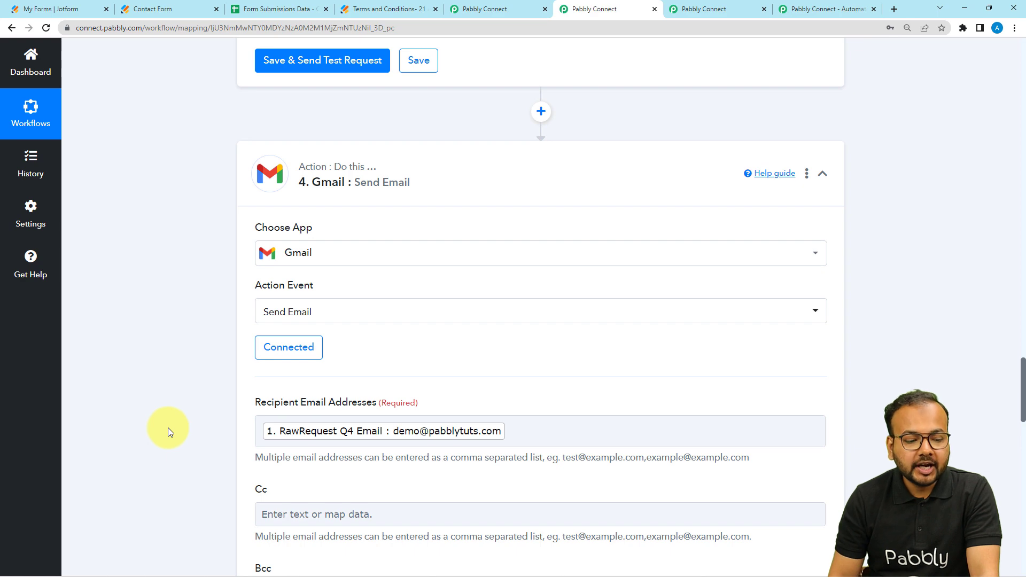
scroll(168, 427, up, 2)
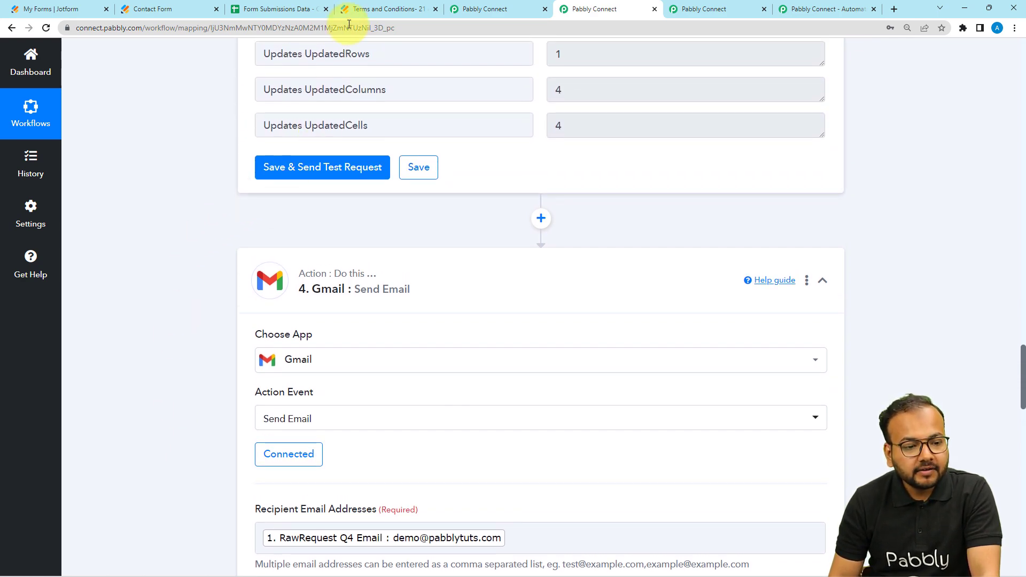
Step: Look over the clauses of the Terms and Conditions Jotform and return to the Pabbly Connect workflow
click(364, 9)
scroll(348, 200, up, 10)
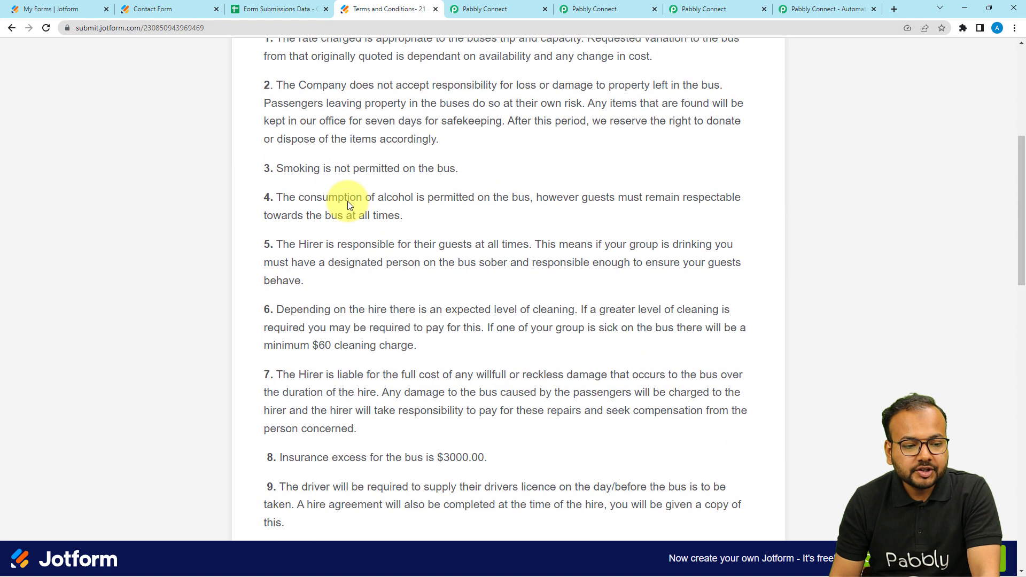
scroll(348, 201, down, 5)
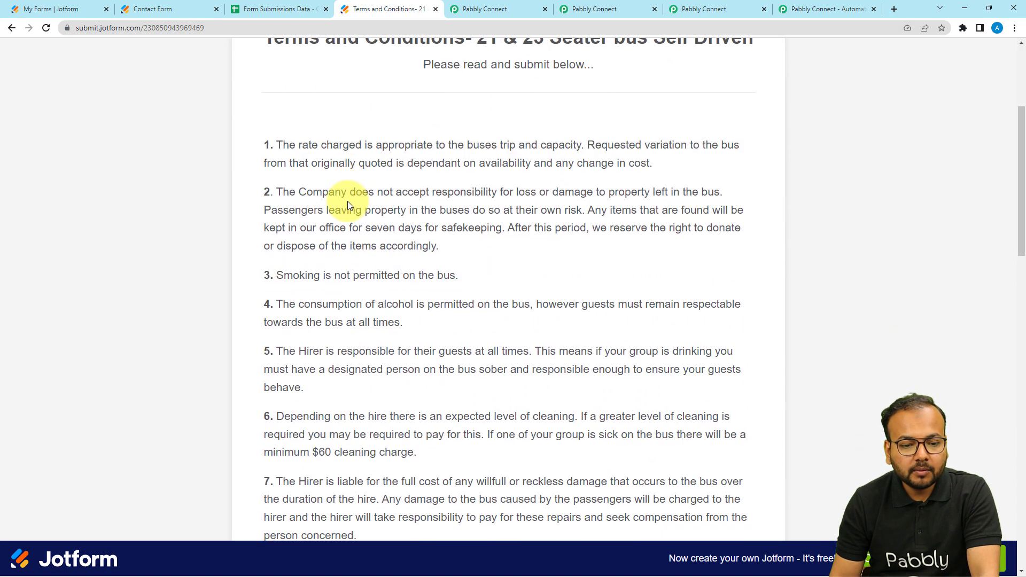
scroll(349, 206, down, 1)
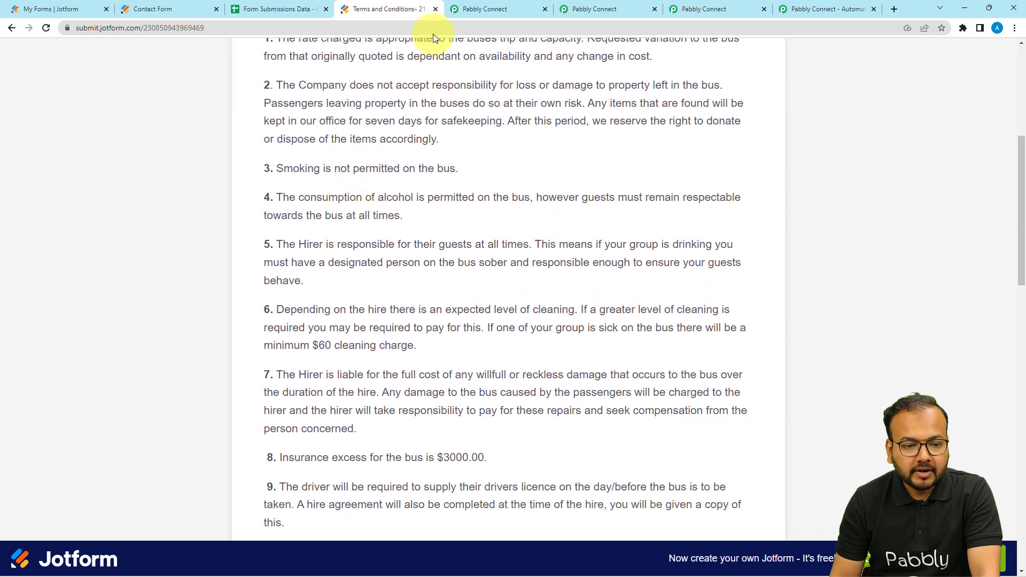
click(579, 9)
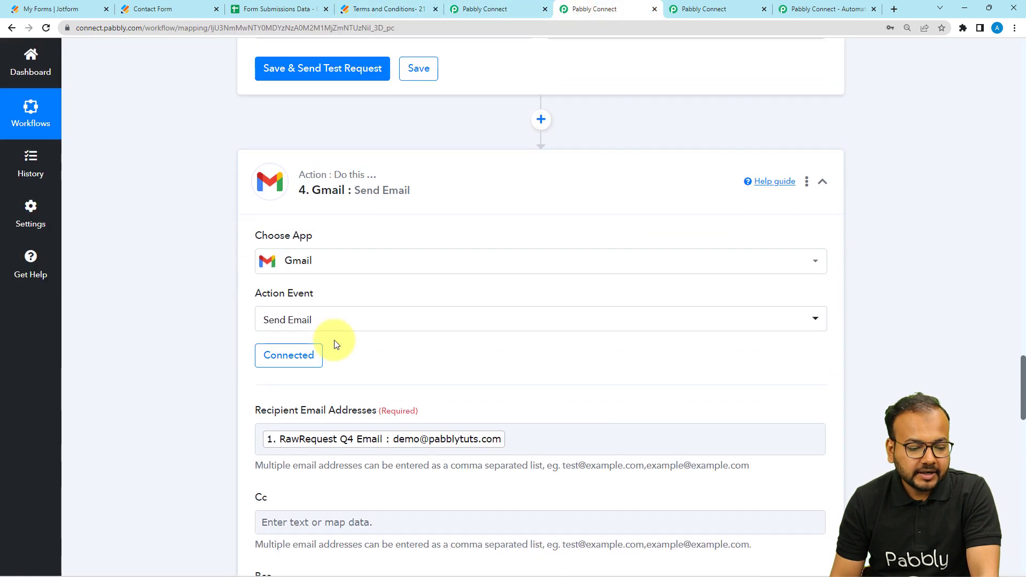
Step: Clear the mapped value from the Gmail step's Recipient Email Addresses field
scroll(326, 305, down, 2)
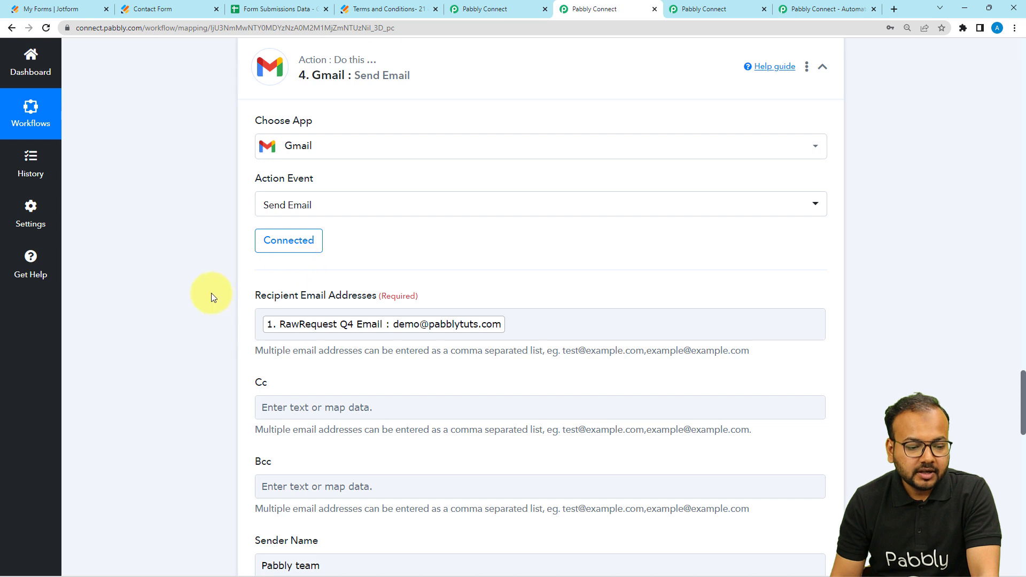
scroll(211, 293, down, 1)
click(512, 270)
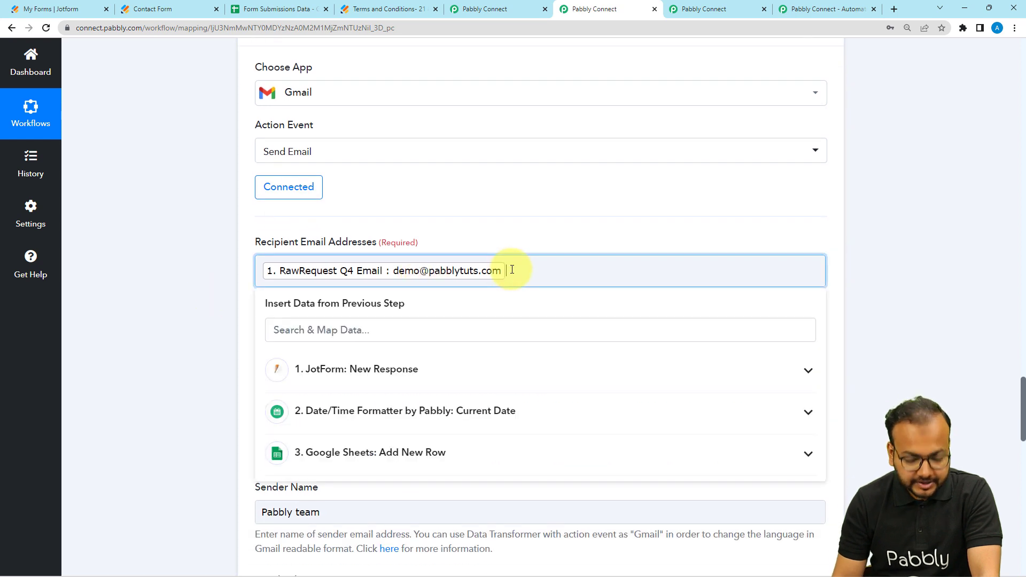
key(BackSpace)
click(187, 224)
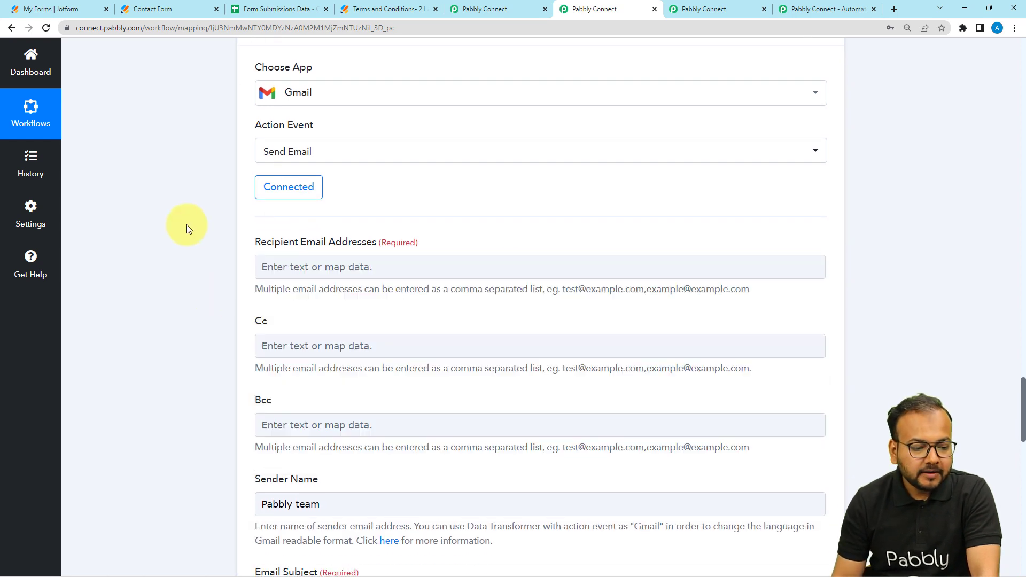
Step: Examine the Jotform trigger's captured response for the customer's email field and return to the Gmail step's recipient settings
scroll(187, 235, down, 1)
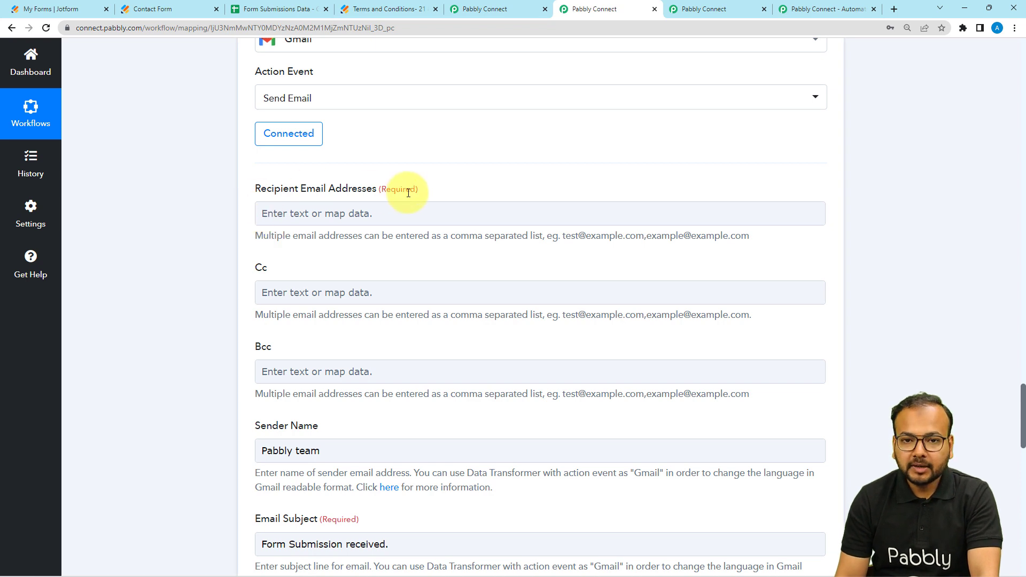
scroll(169, 357, up, 2)
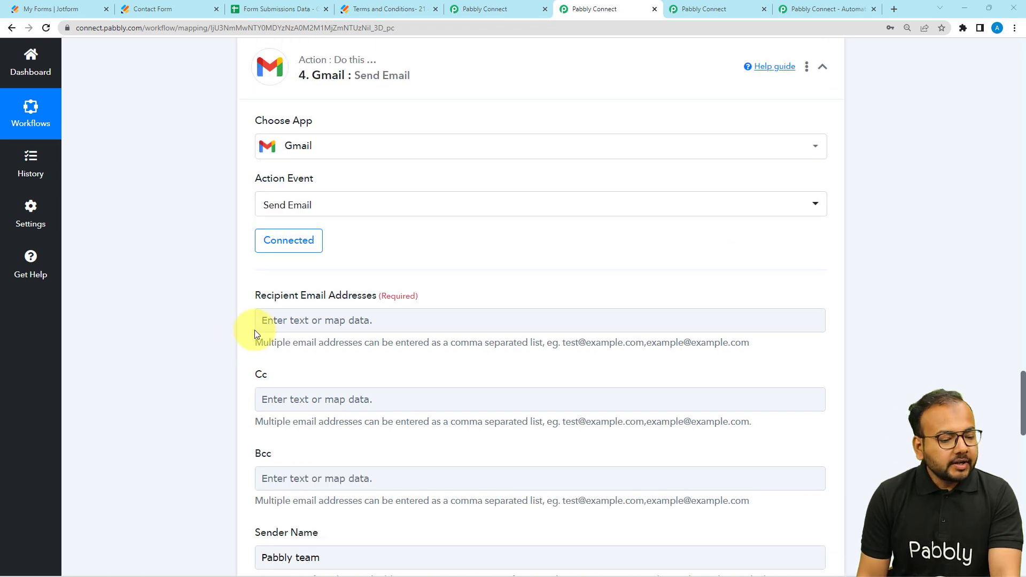
scroll(280, 323, down, 1)
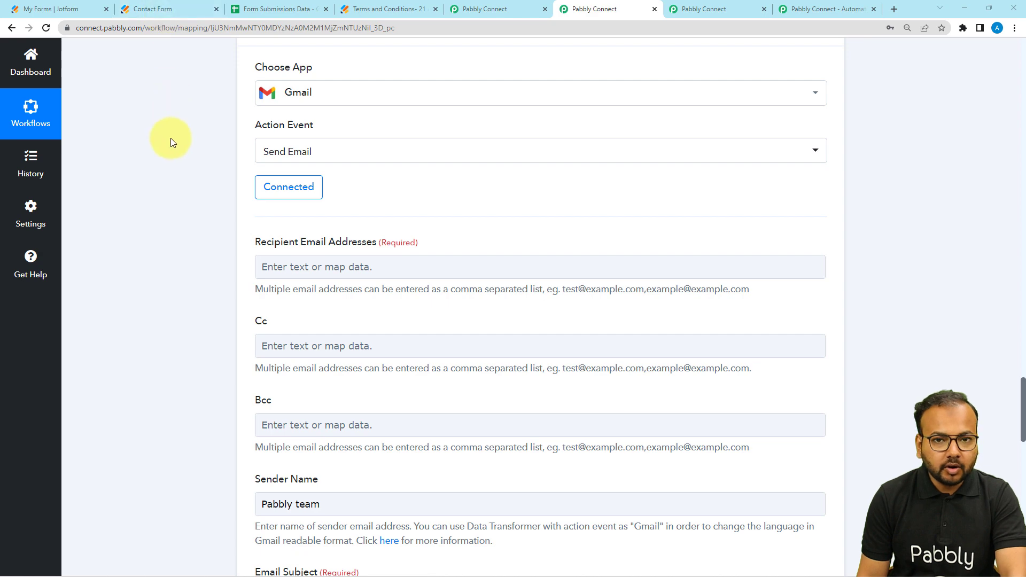
scroll(184, 232, up, 7)
scroll(184, 232, up, 17)
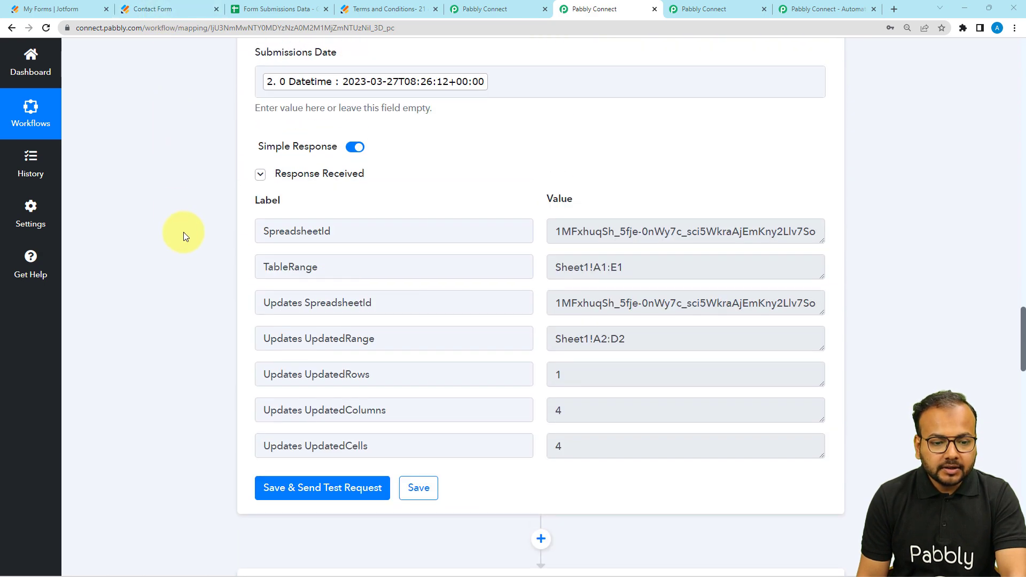
scroll(183, 232, up, 15)
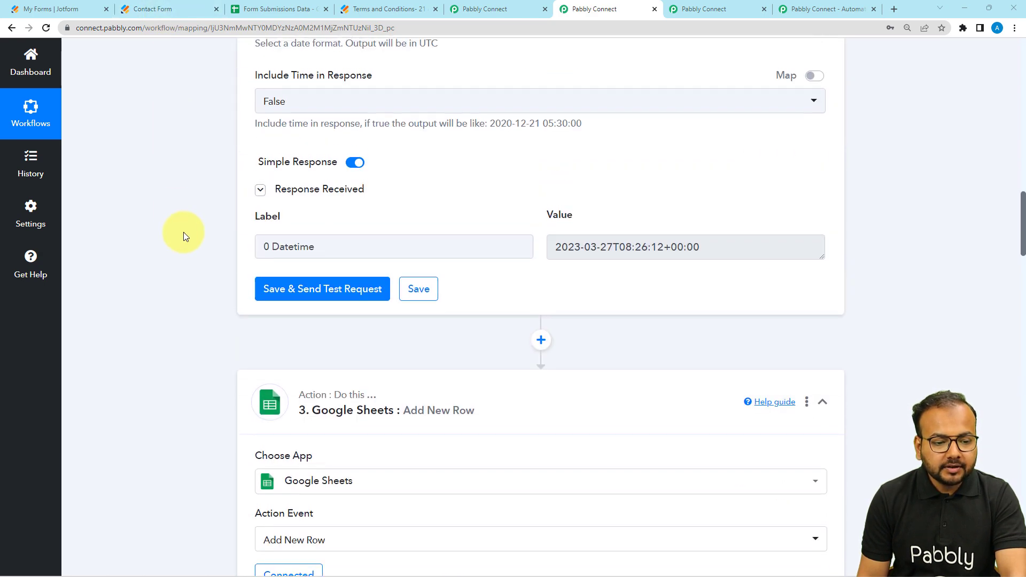
scroll(184, 232, up, 10)
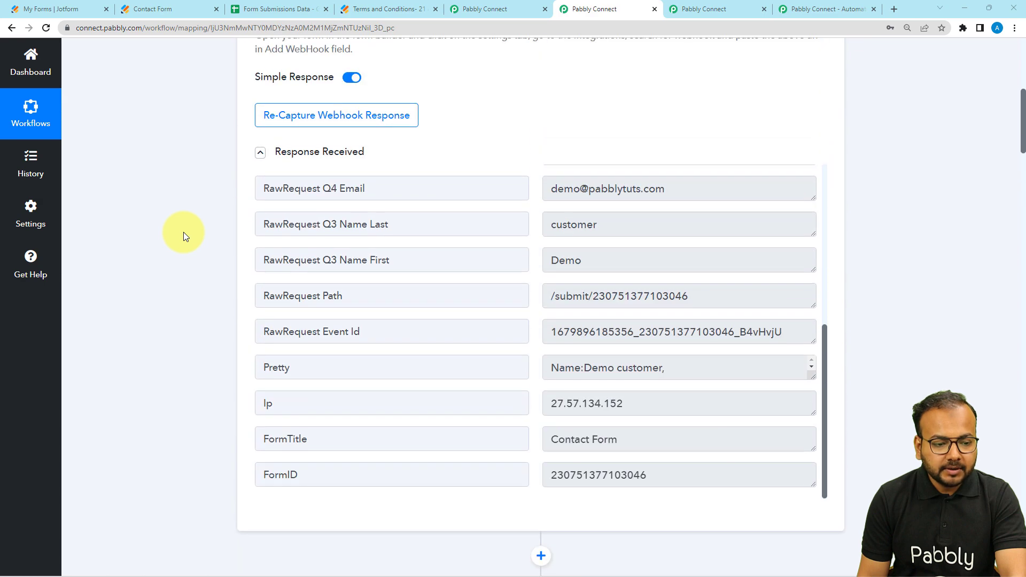
scroll(183, 232, down, 6)
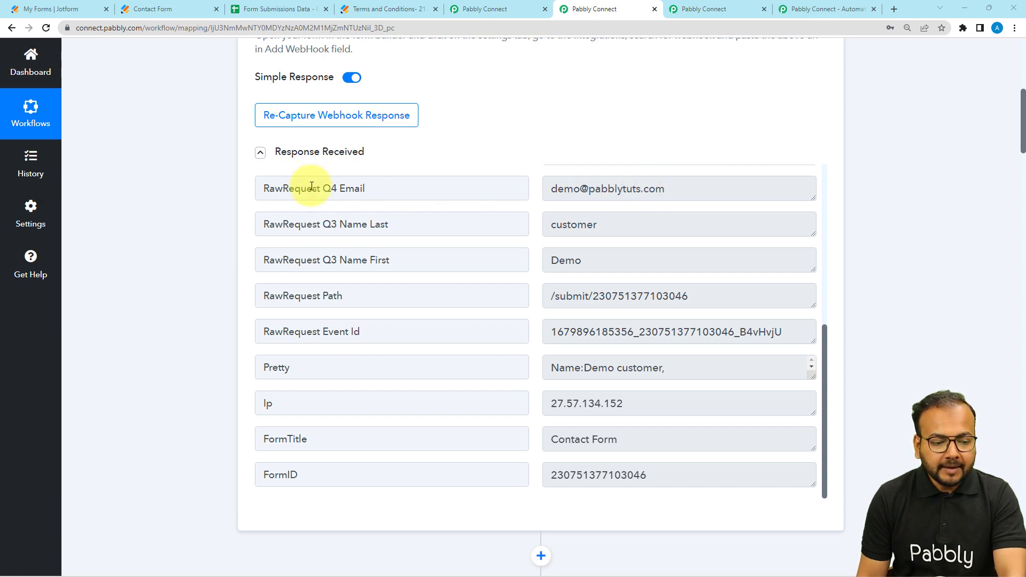
scroll(220, 199, down, 5)
scroll(219, 199, down, 20)
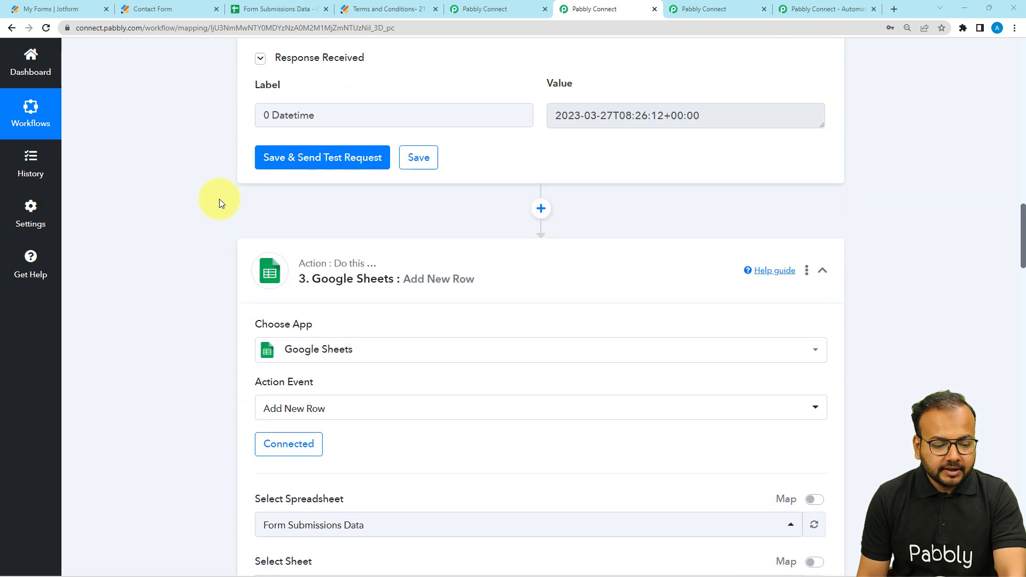
scroll(219, 198, down, 14)
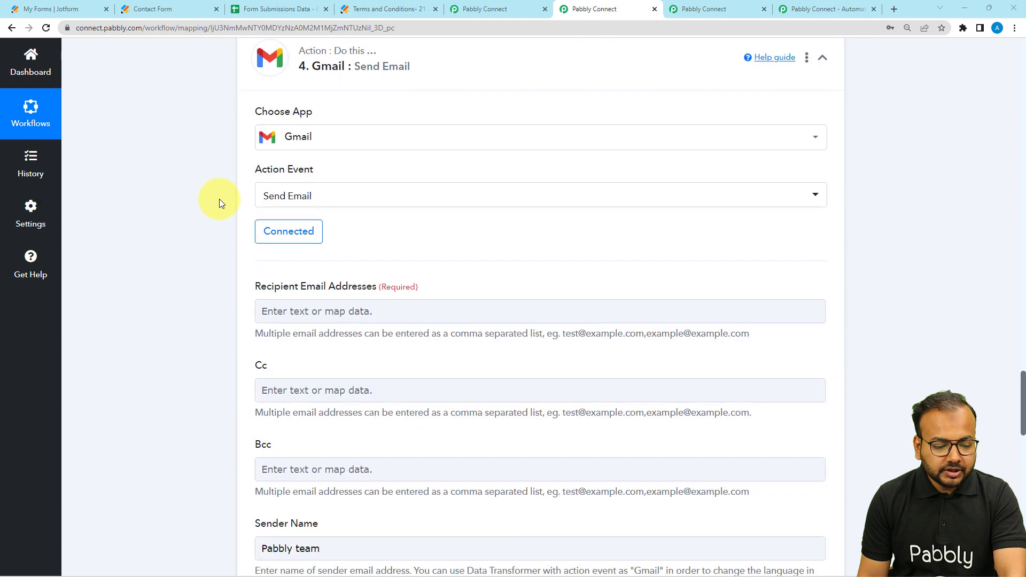
Step: Map Recipient Email Addresses to the RawRequest Q4 Email value from the JotForm New Response step
click(282, 218)
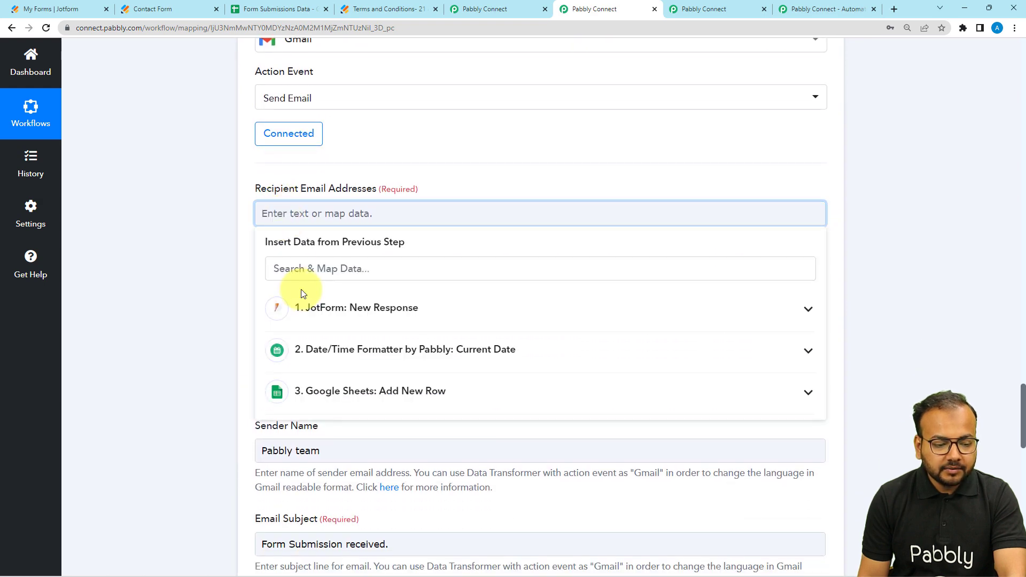
click(288, 307)
scroll(366, 423, down, 3)
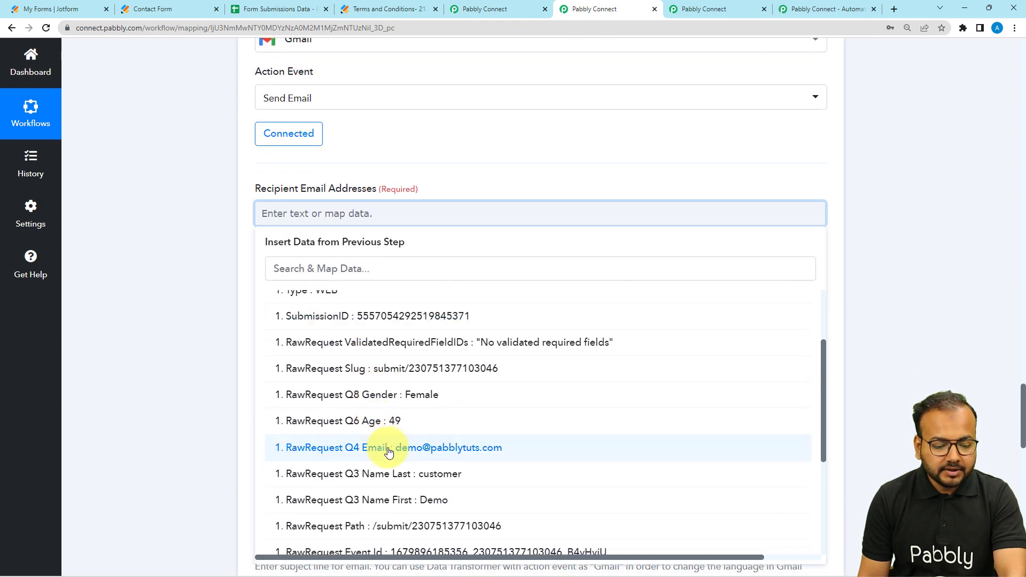
click(385, 449)
click(204, 310)
Step: Insert the JotForm RawRequest Q3 Name First value after "Hello" in the Gmail step's Email Content, with a space before it
scroll(203, 310, down, 3)
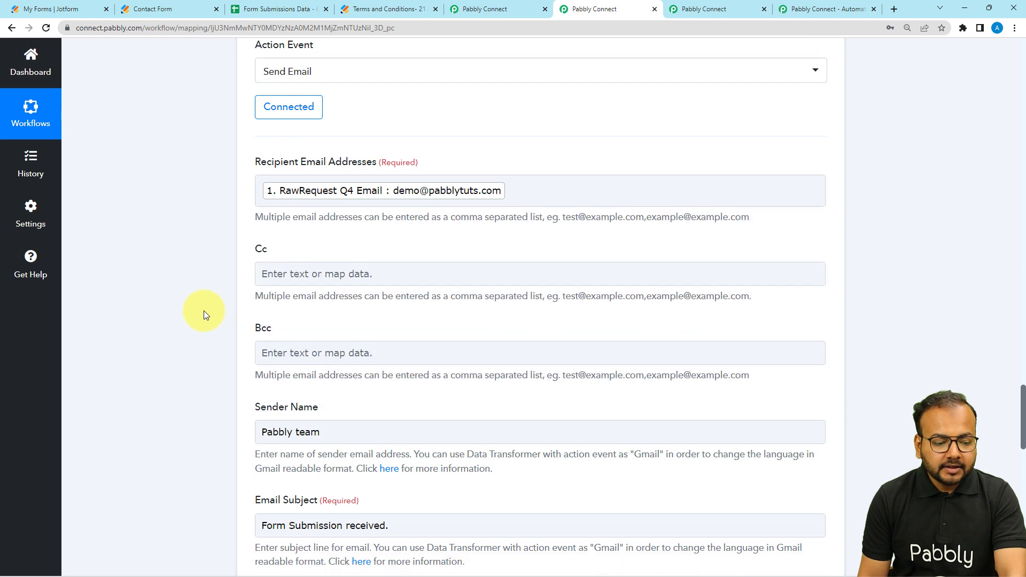
scroll(223, 242, down, 1)
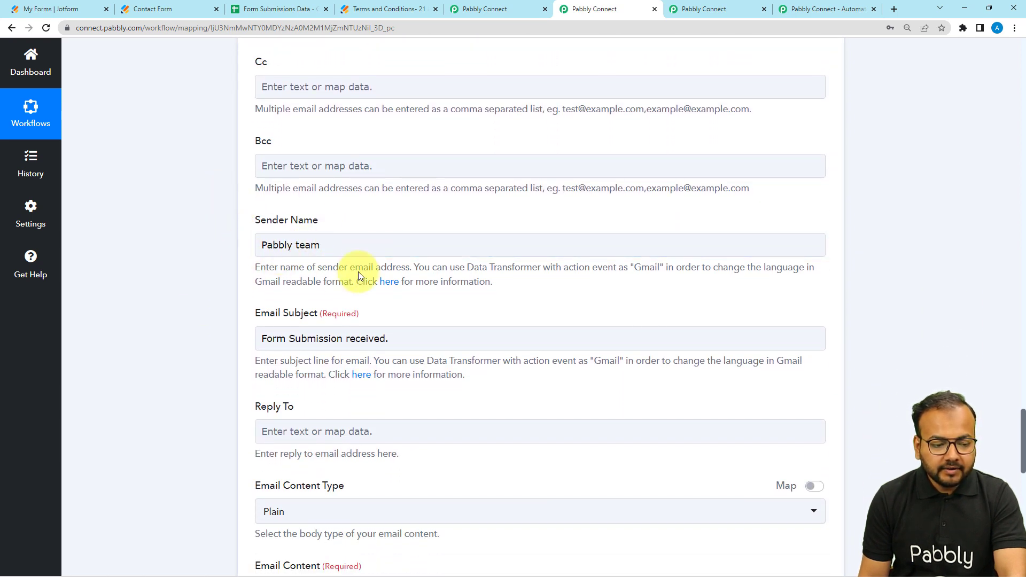
scroll(337, 255, down, 2)
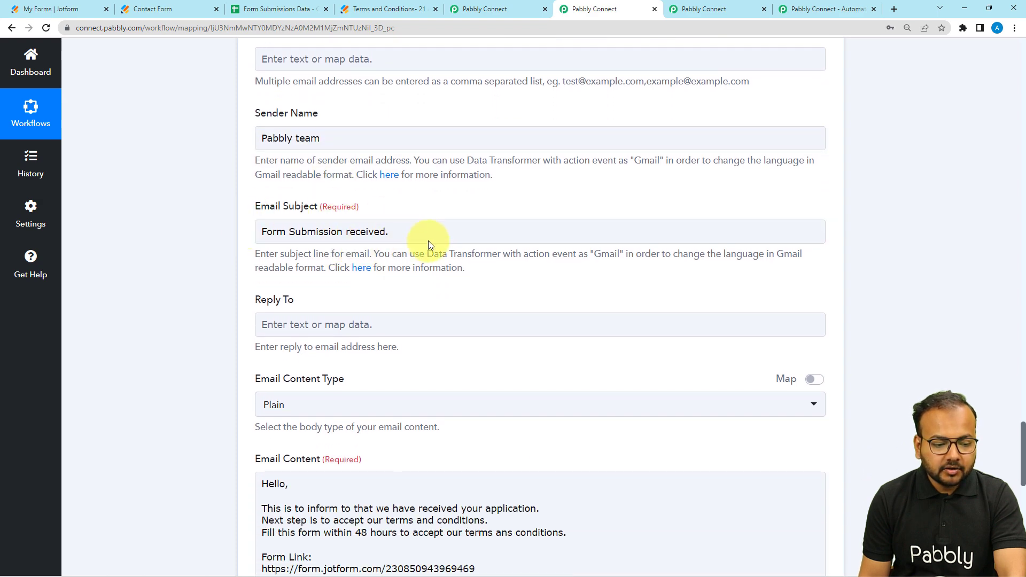
scroll(356, 252, down, 2)
scroll(241, 262, down, 1)
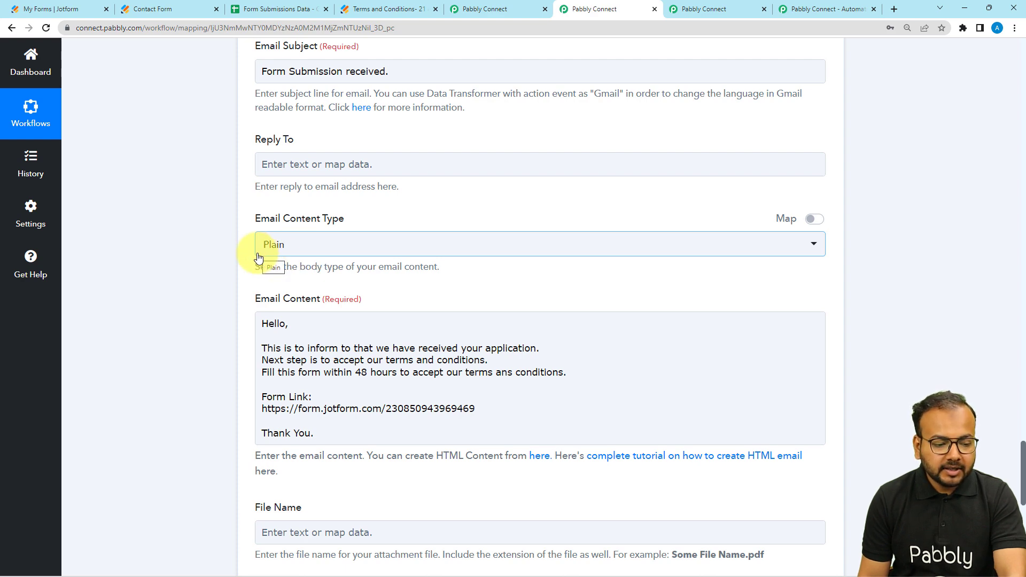
scroll(223, 254, down, 3)
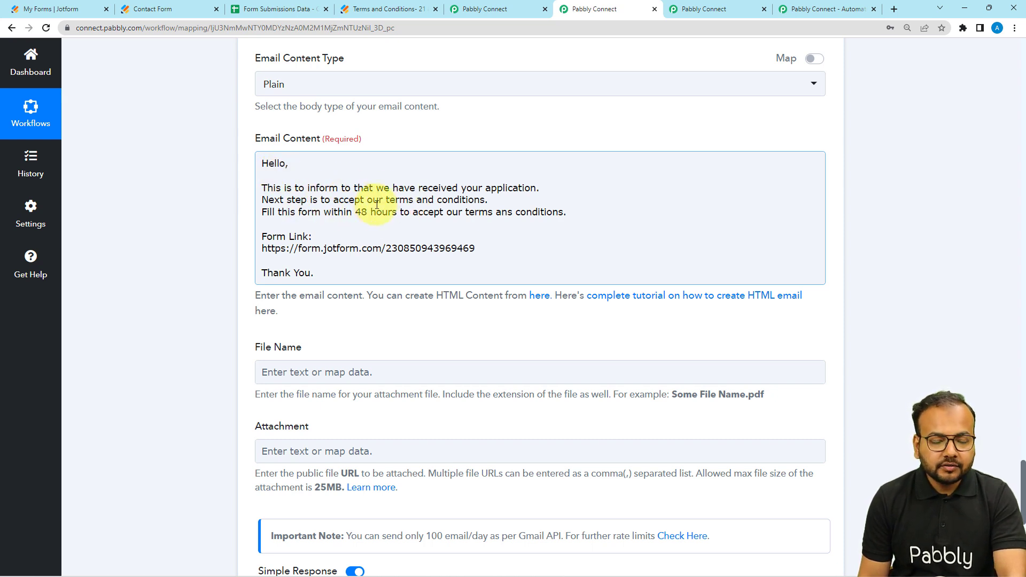
click(287, 166)
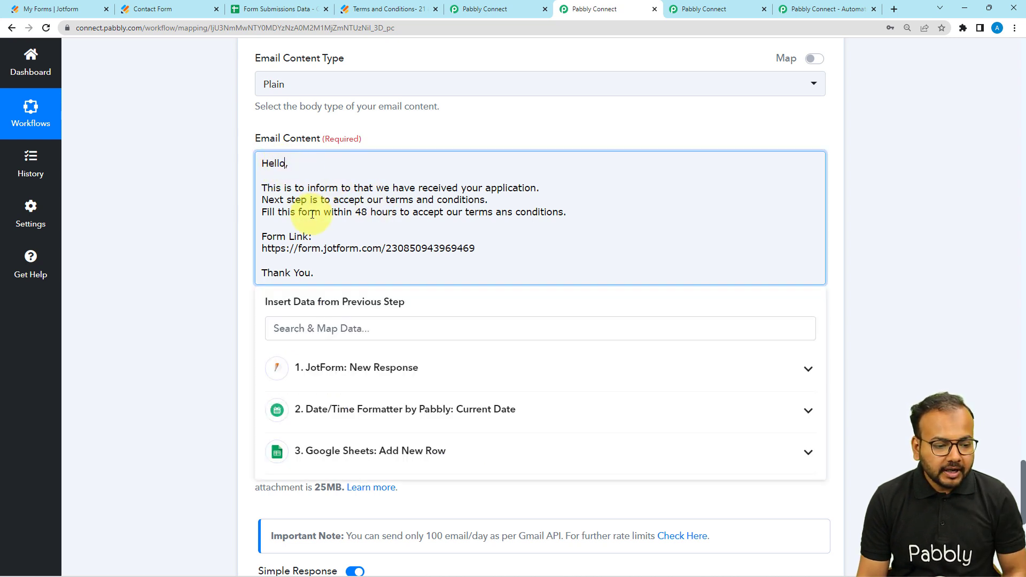
click(321, 384)
scroll(332, 430, down, 5)
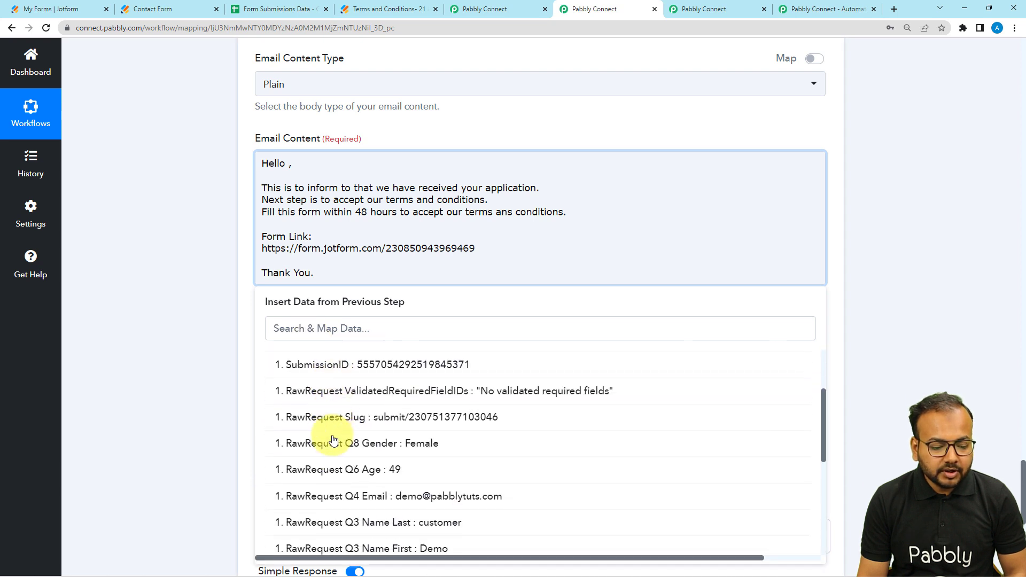
scroll(333, 440, down, 2)
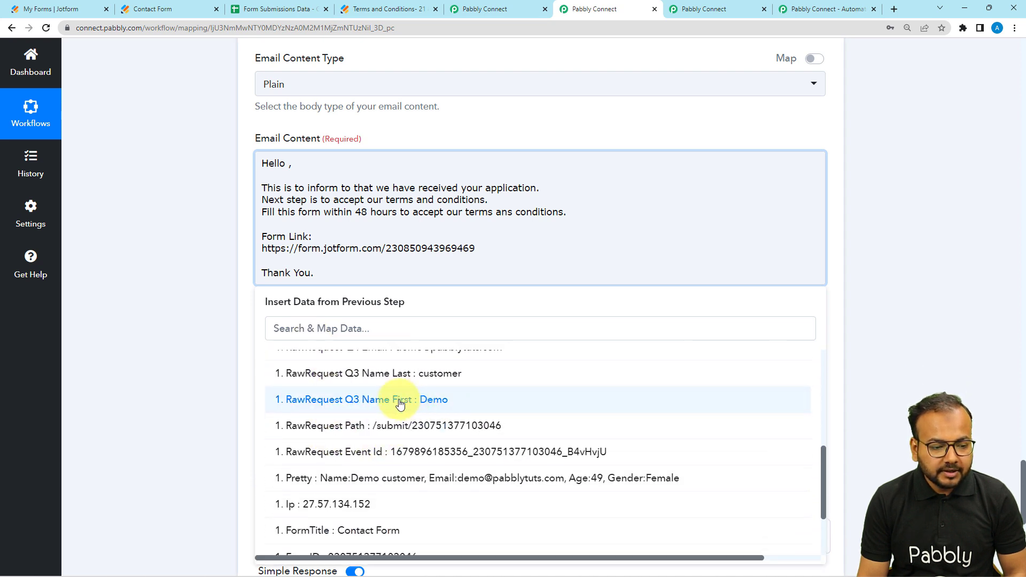
click(417, 399)
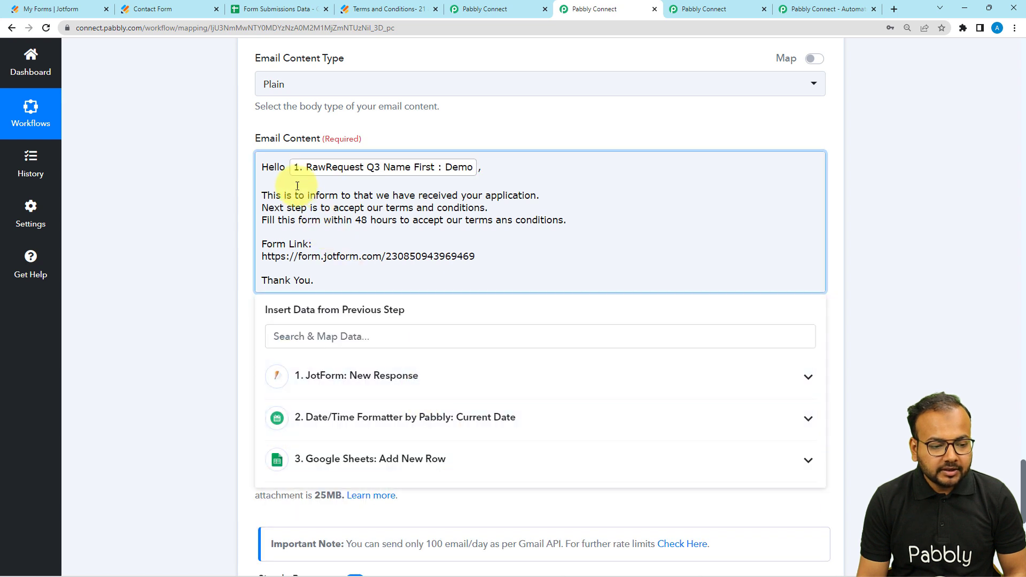
click(184, 260)
Step: Review the email message's wording and form link against the Terms and Conditions Jotform, and return to the Gmail step
click(286, 221)
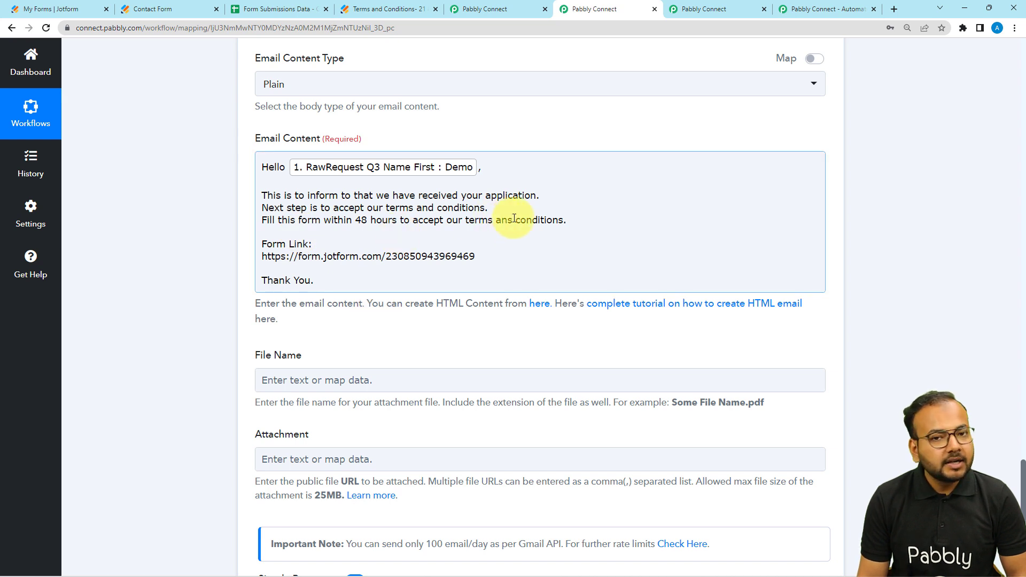
scroll(520, 219, down, 2)
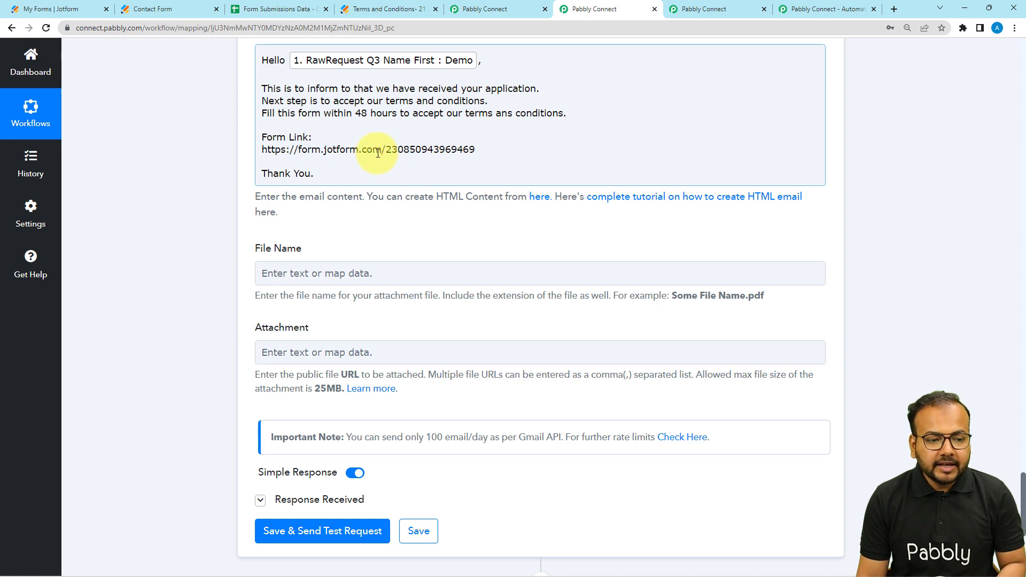
click(404, 7)
scroll(291, 183, up, 5)
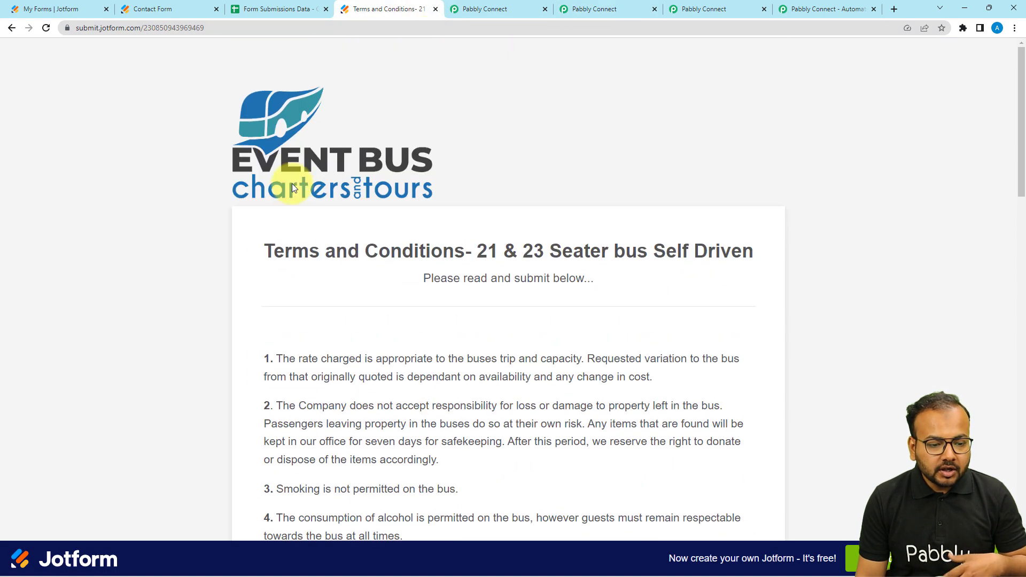
scroll(292, 183, down, 8)
scroll(292, 184, down, 5)
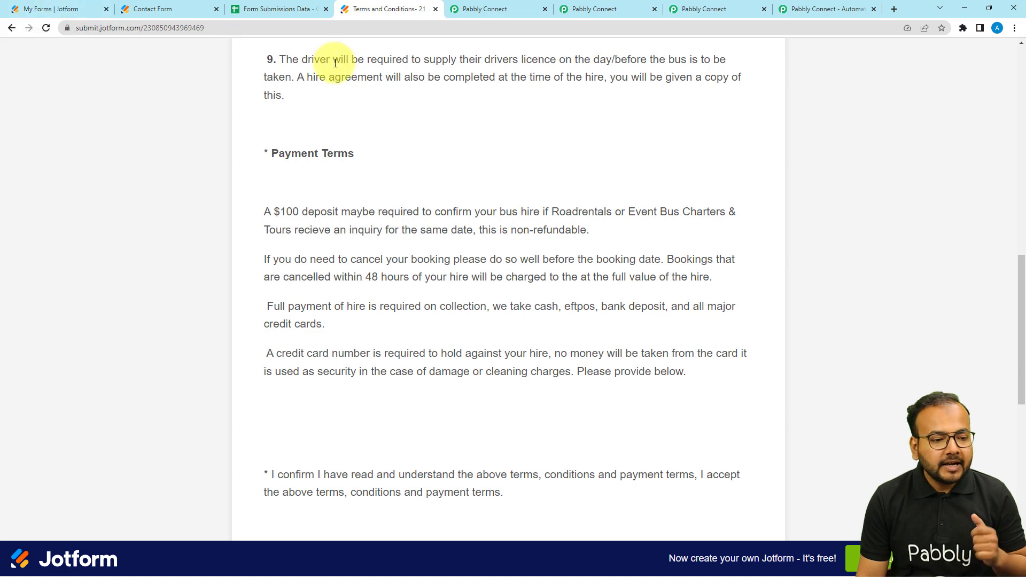
click(469, 12)
click(566, 9)
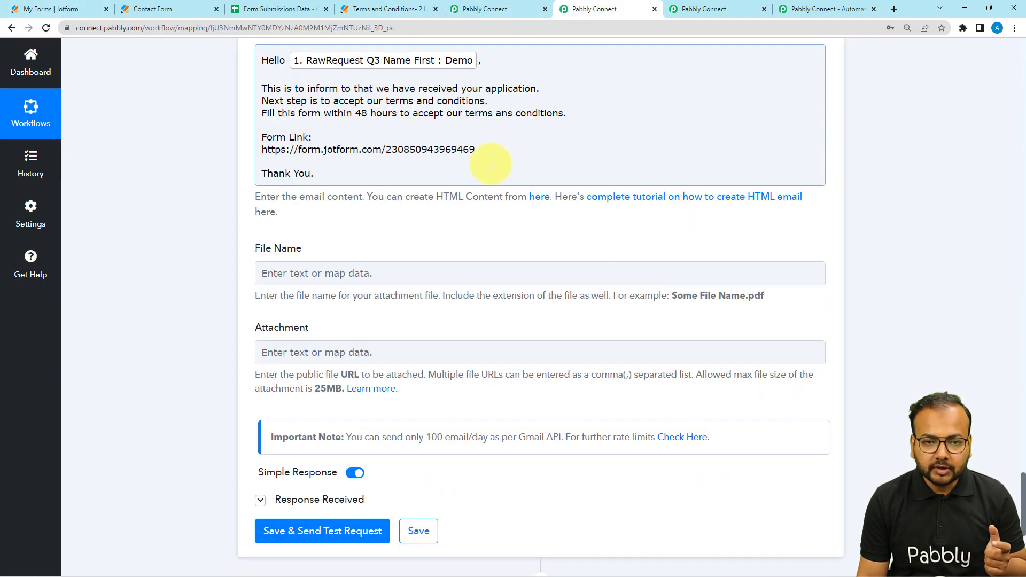
Step: Recheck the Gmail step's attachment, subject, sender and recipient settings
click(242, 249)
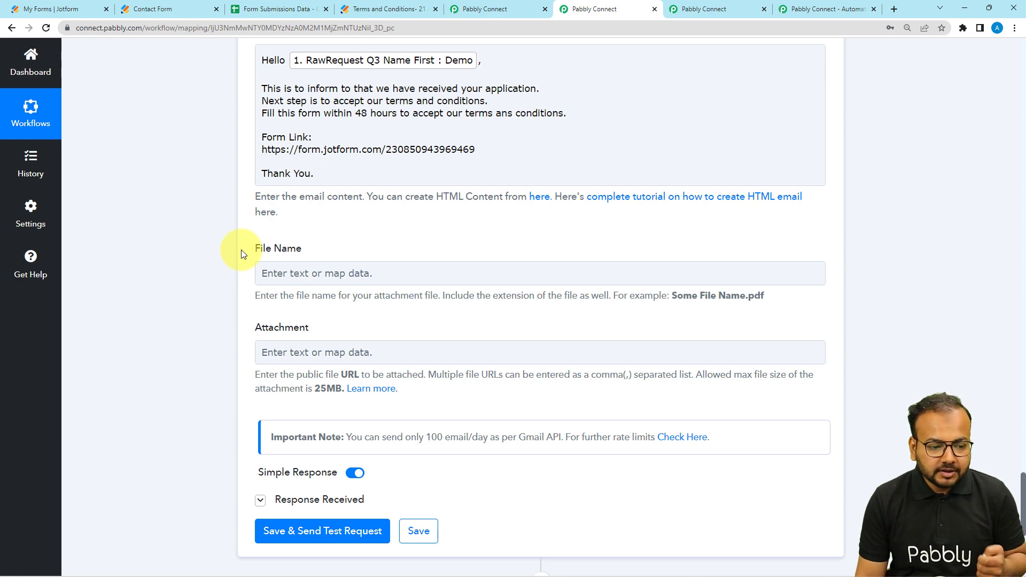
scroll(241, 249, up, 1)
scroll(231, 275, down, 6)
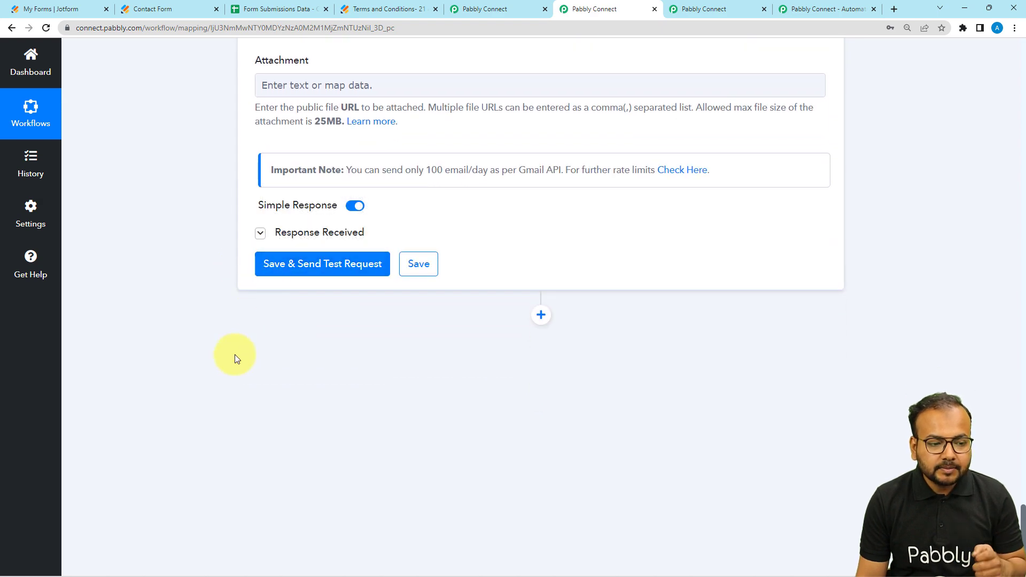
scroll(233, 355, up, 7)
scroll(92, 315, up, 11)
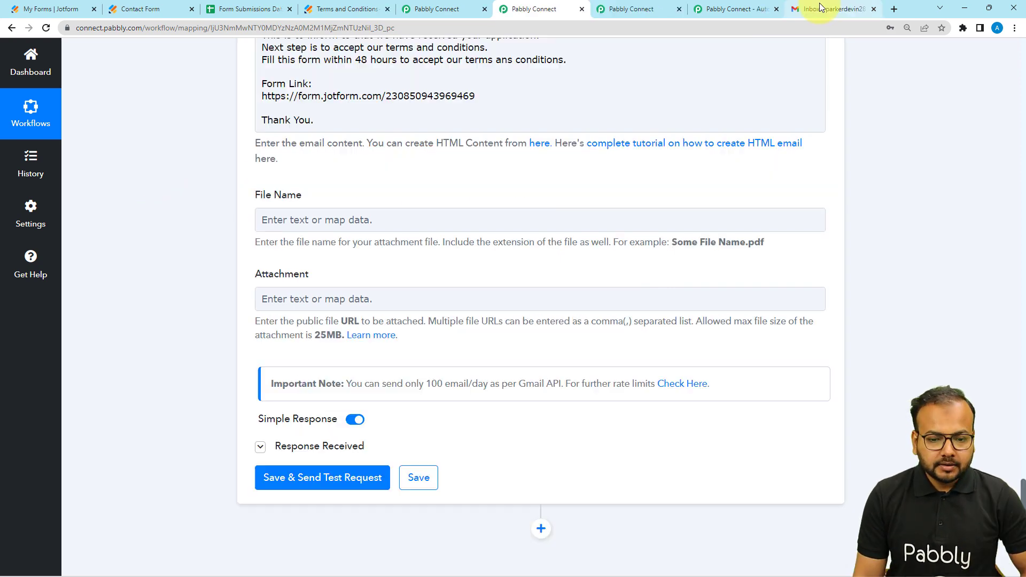
Step: Check the recipient's Gmail inbox, then save the workflow's Gmail Send Email step and send its test request
click(825, 9)
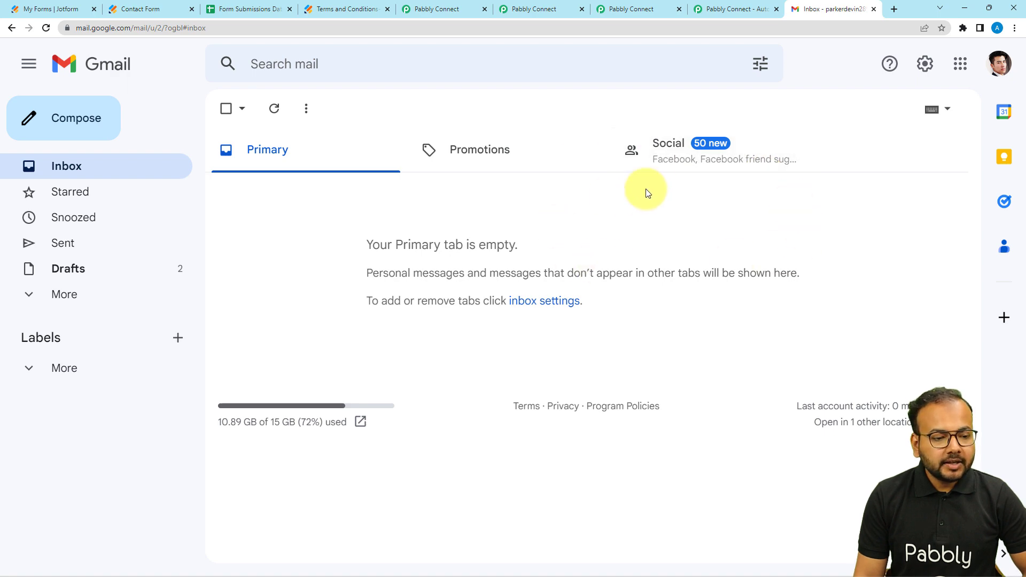
click(436, 10)
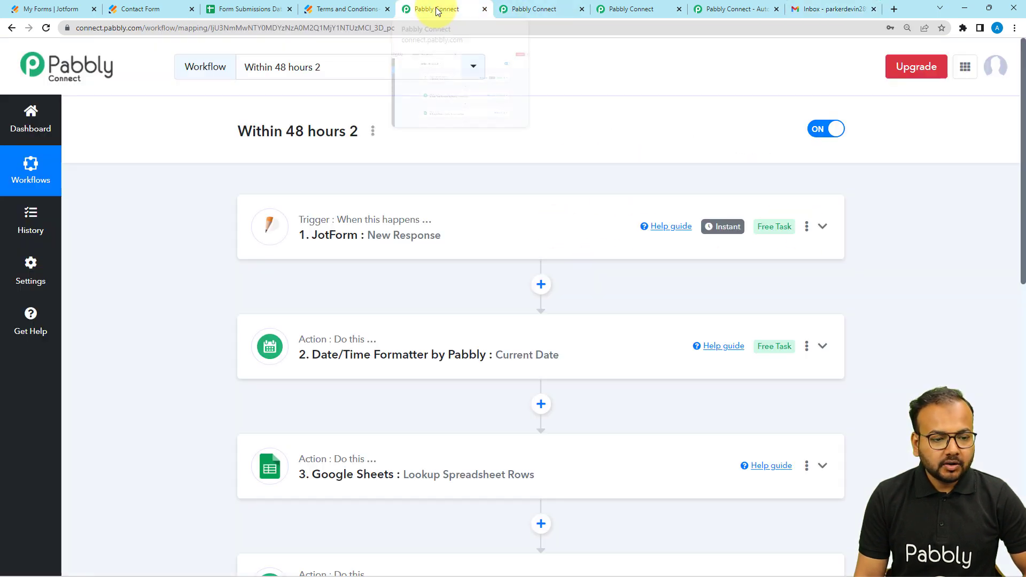
click(552, 12)
scroll(320, 166, down, 3)
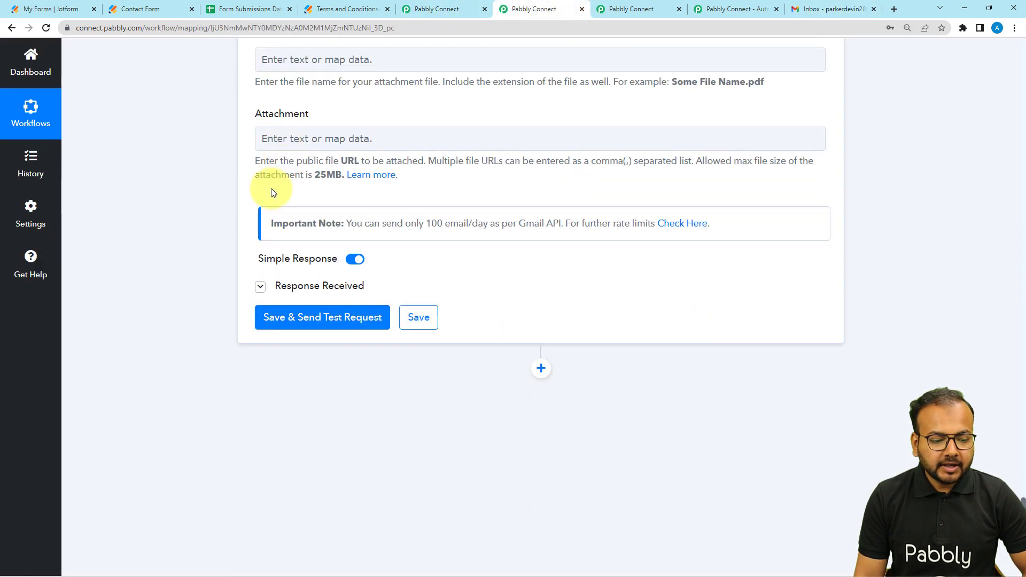
click(294, 317)
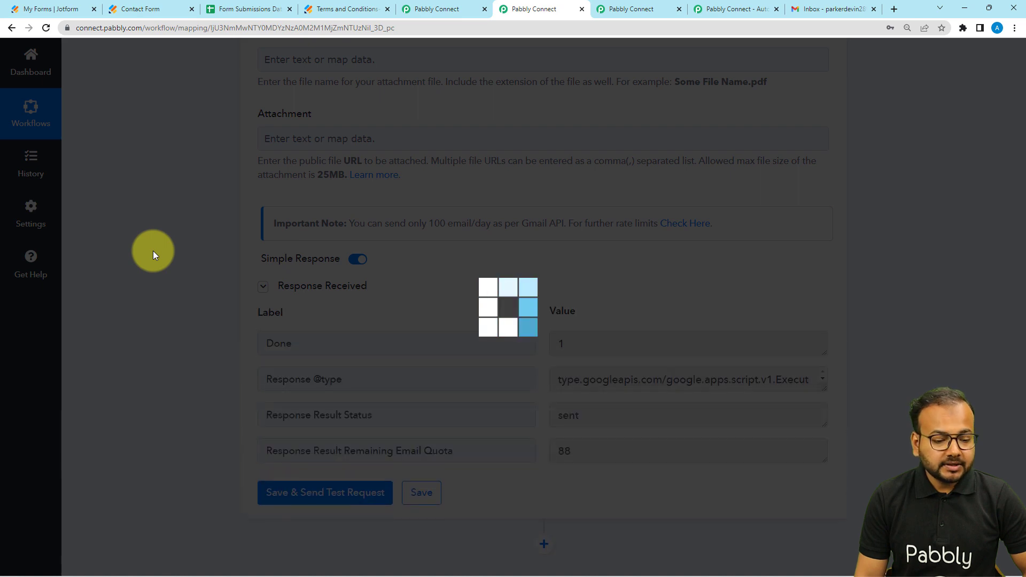
scroll(153, 251, down, 2)
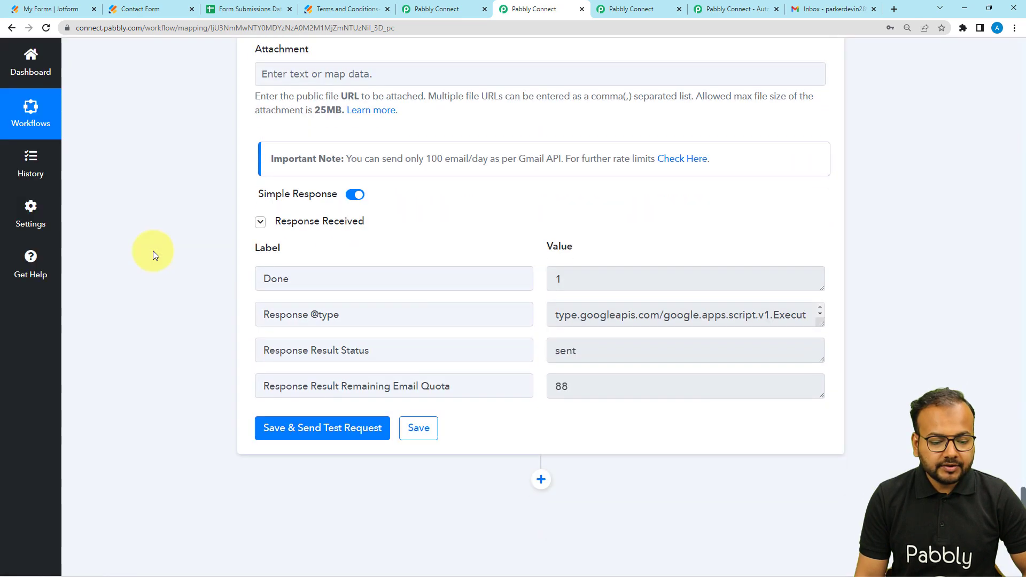
Step: Open the "Form Submission received." email from Pabbly team in Gmail and follow its form link to the Jotform terms page
click(828, 9)
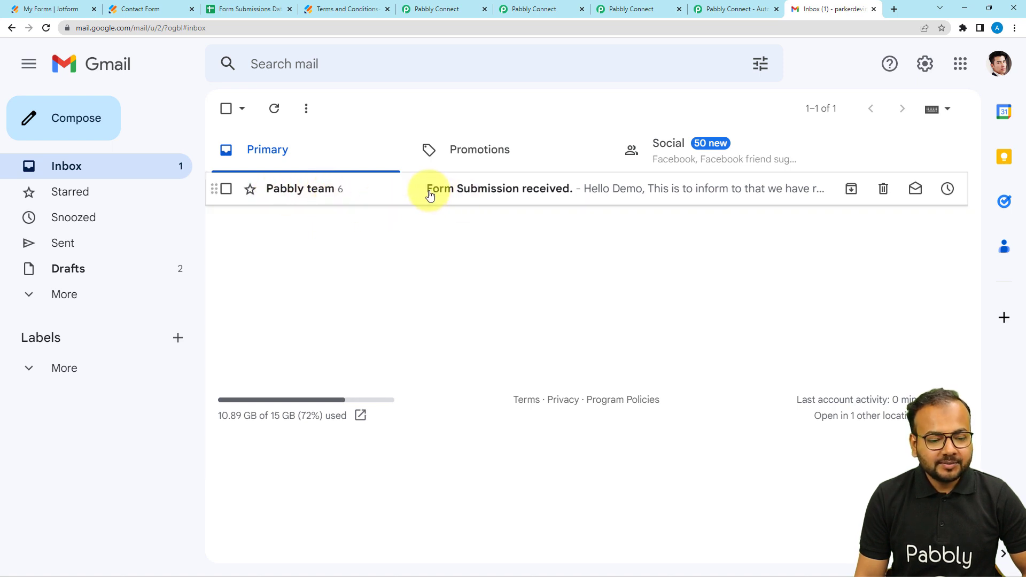
click(522, 191)
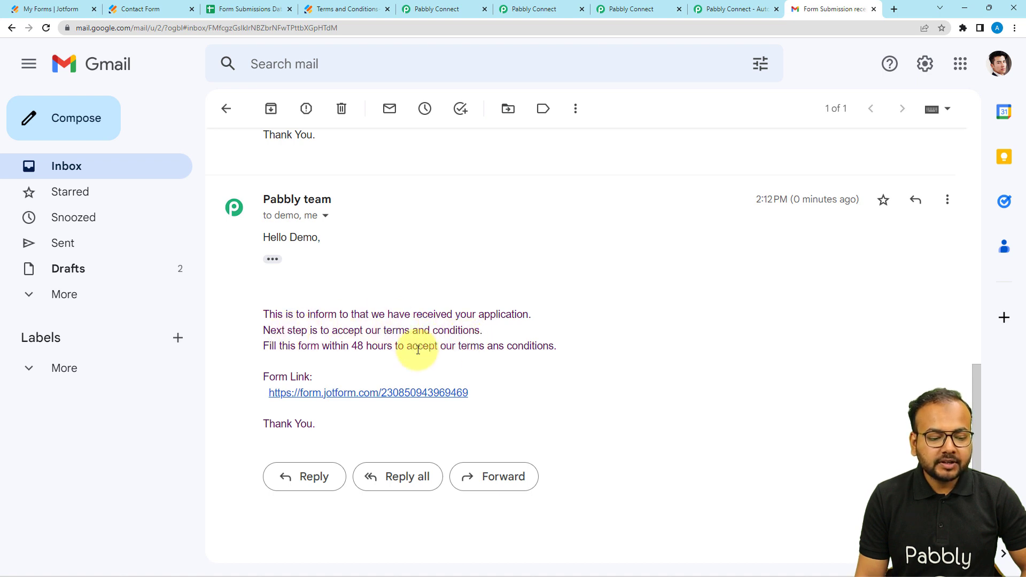
click(329, 396)
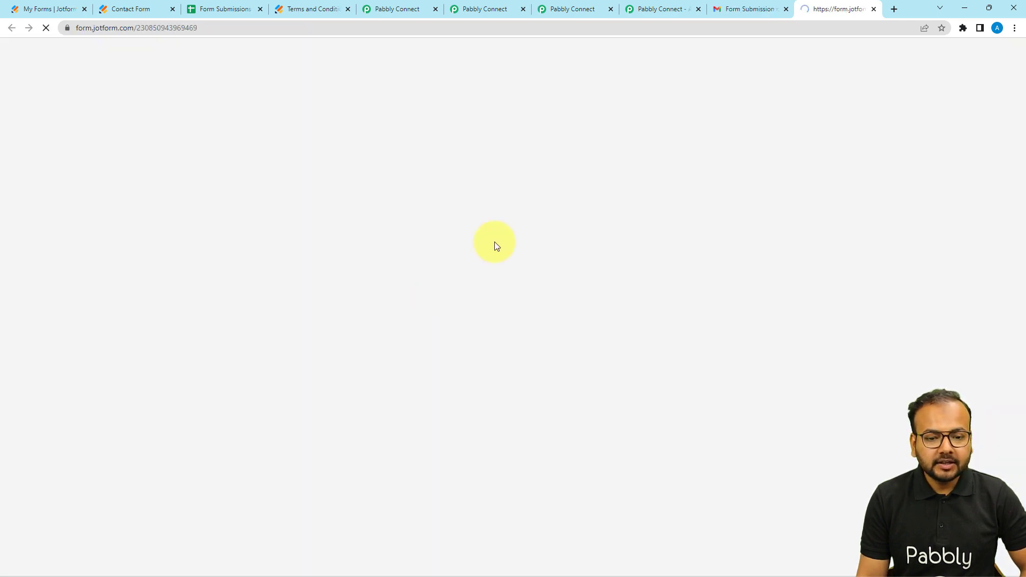
scroll(561, 182, down, 5)
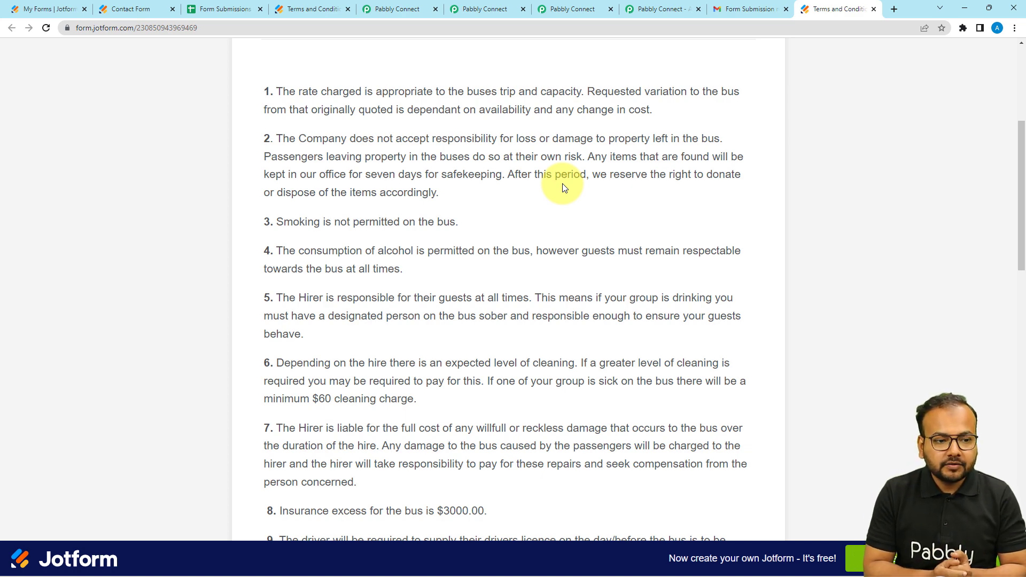
Step: Check the customer's Term Accepted cell in the Form Submissions Data sheet, and return to the start of the within 48 hours workflow
click(212, 7)
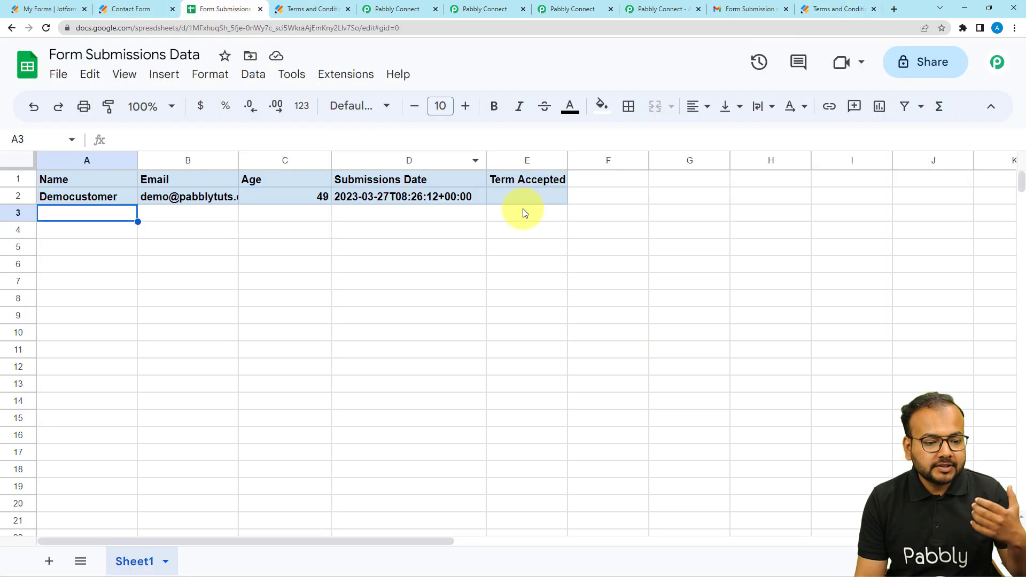
click(521, 199)
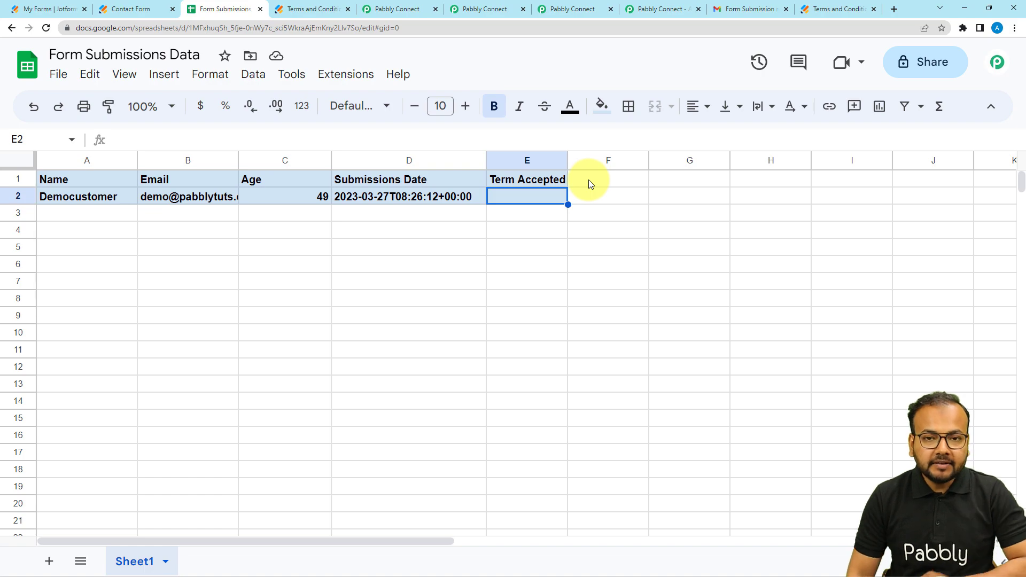
click(475, 16)
scroll(396, 114, up, 15)
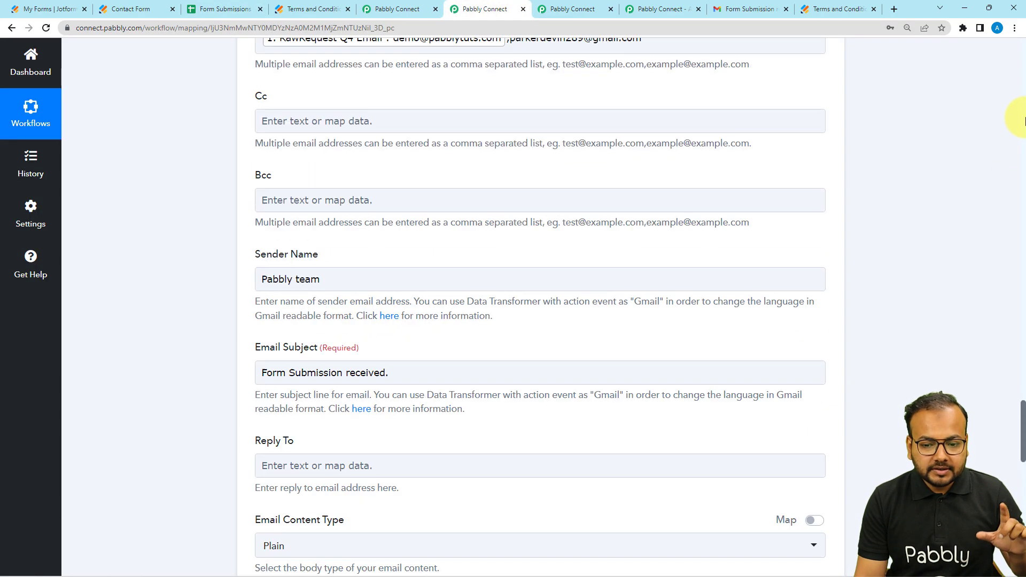
click(1023, 120)
drag(1023, 121, 1022, 53)
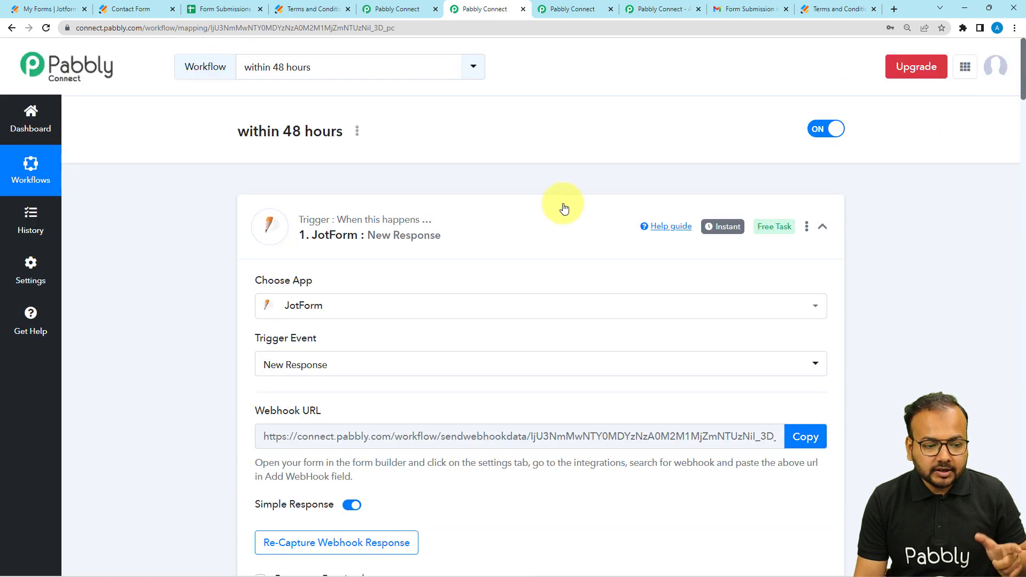
Step: View the Terms and Conditions form, then expand the JotForm trigger of the Within 48 hours 2 workflow to inspect its captured response
click(830, 12)
scroll(547, 189, up, 4)
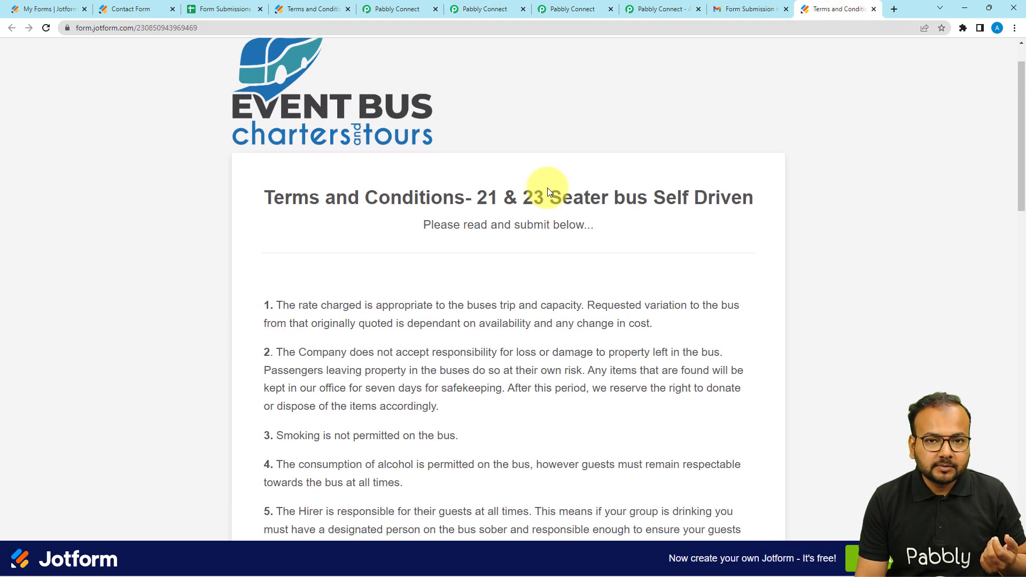
scroll(556, 185, down, 3)
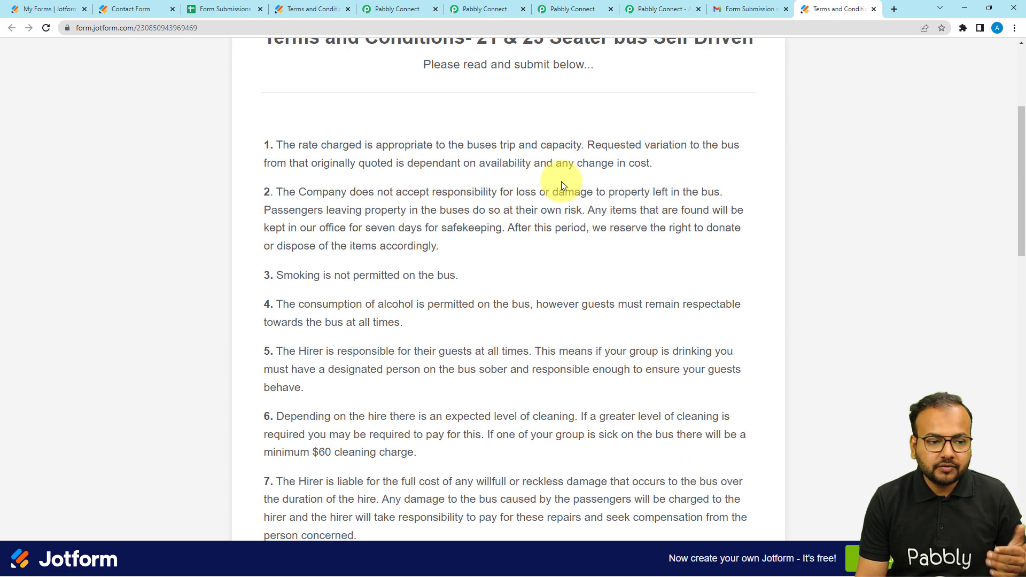
click(395, 11)
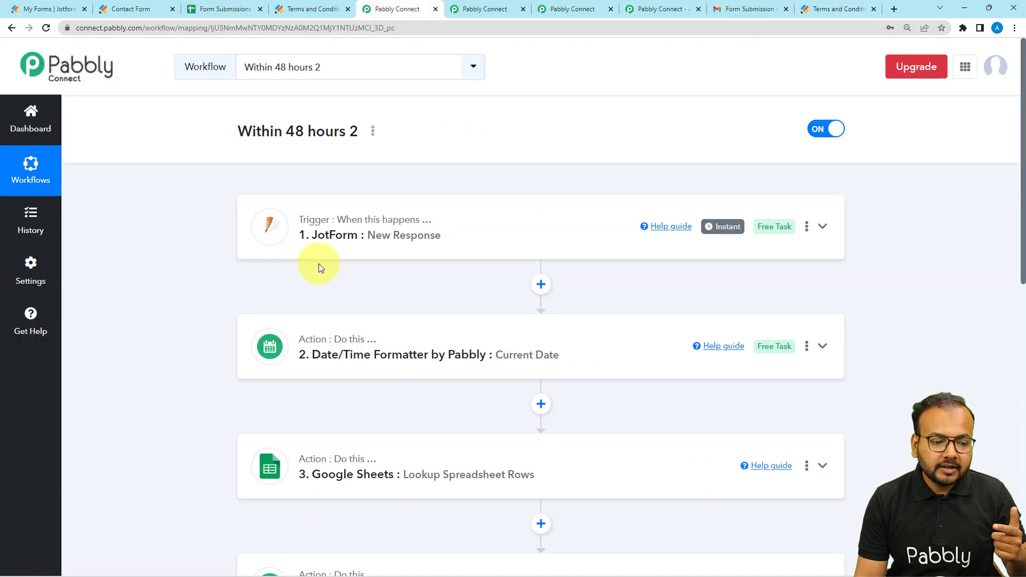
click(330, 251)
scroll(194, 239, down, 4)
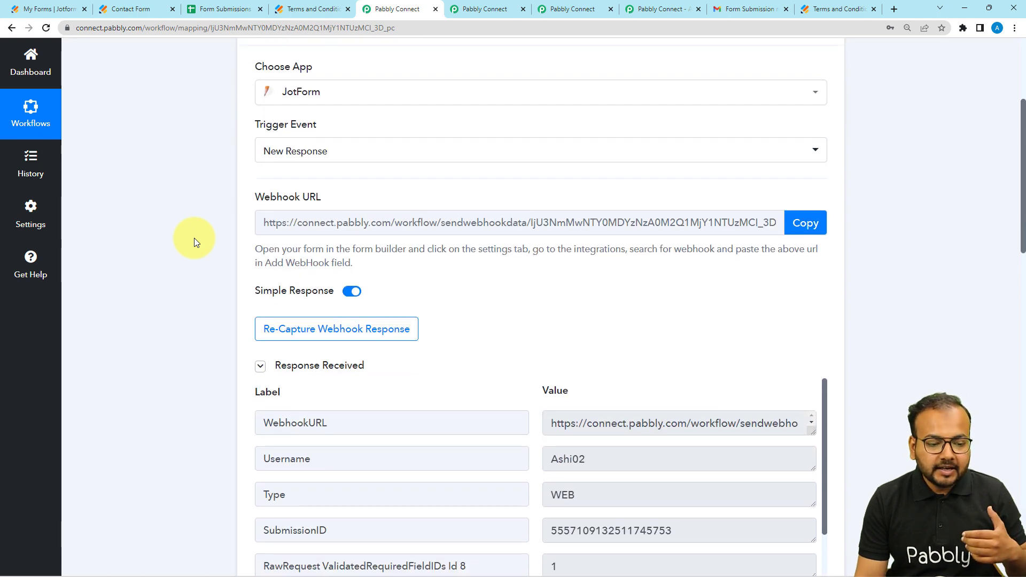
scroll(194, 238, down, 4)
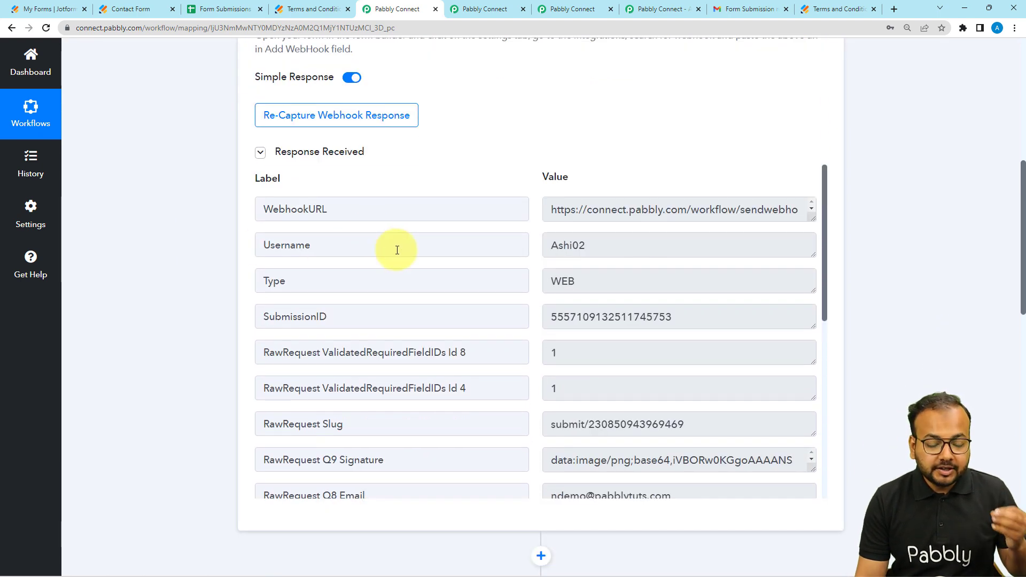
Step: Read through the terms form's numbered clauses and review the signature, email and name data captured in the Within 48 hours 2 trigger
click(840, 9)
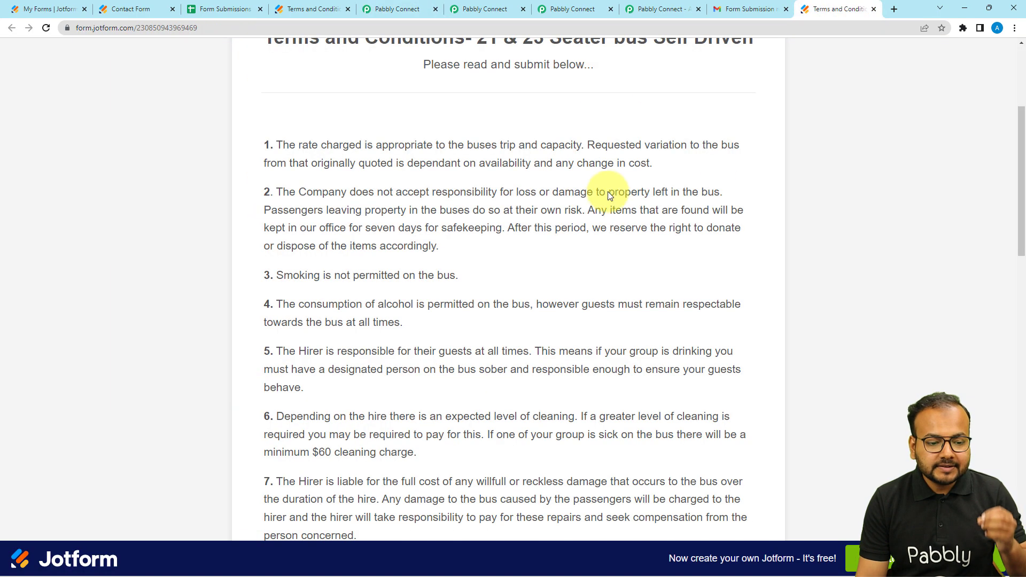
scroll(538, 221, down, 3)
scroll(539, 221, down, 2)
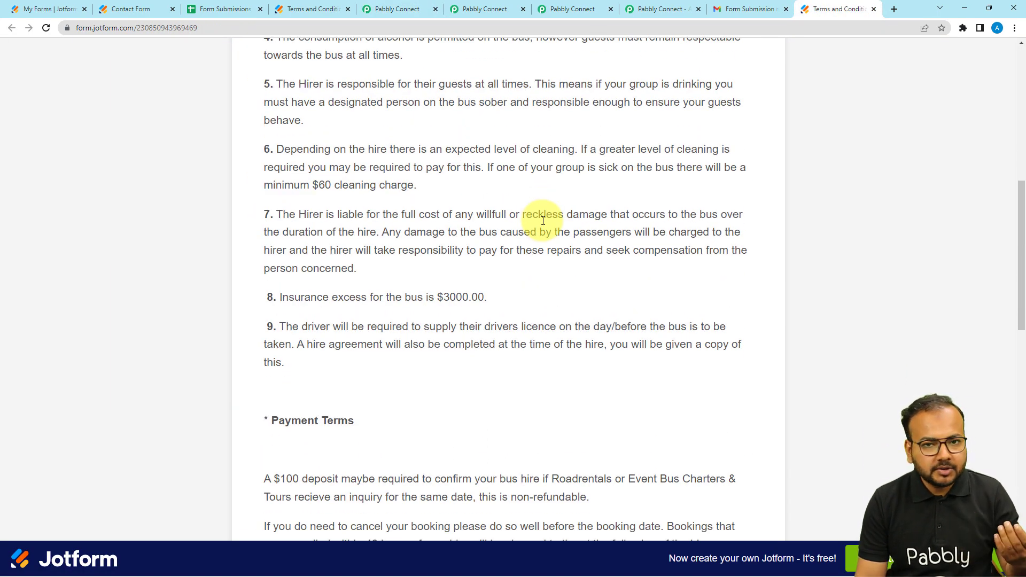
scroll(541, 220, down, 1)
click(396, 10)
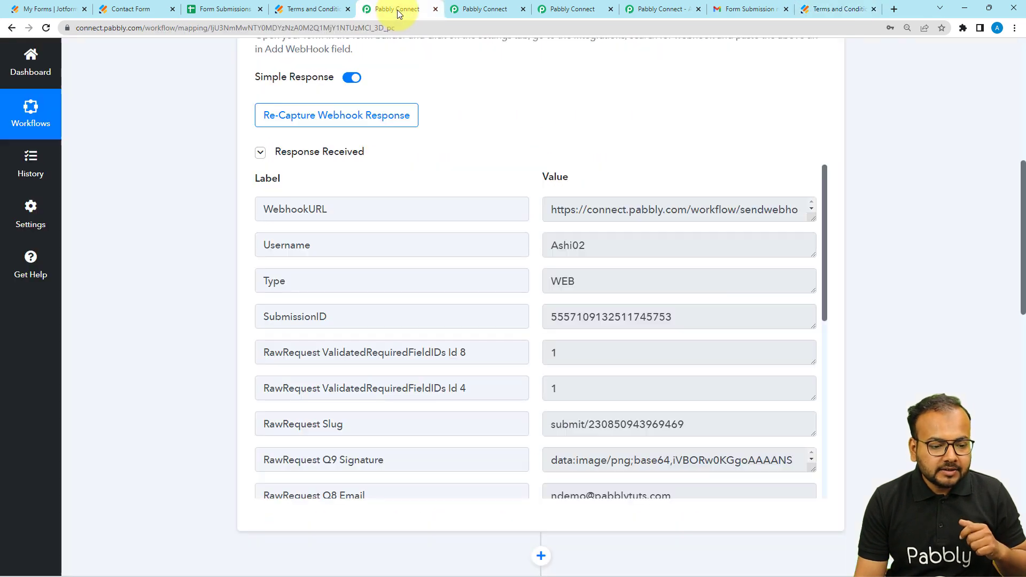
scroll(322, 212, down, 4)
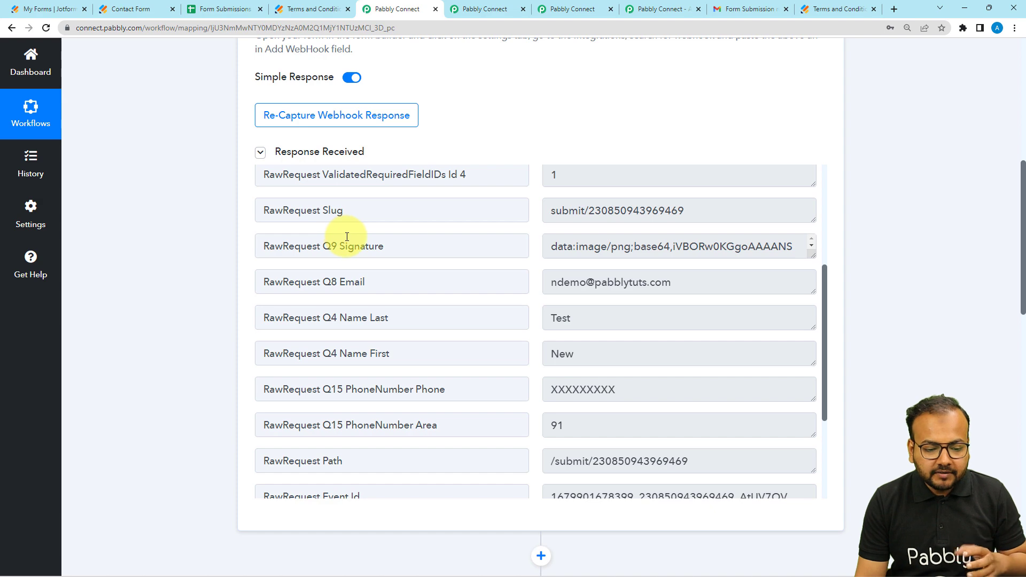
scroll(346, 237, up, 2)
Step: Compare the terms form's Signature, Name, Email and Phone Number fields with the response captured by the Within 48 hours 2 JotForm trigger
click(838, 9)
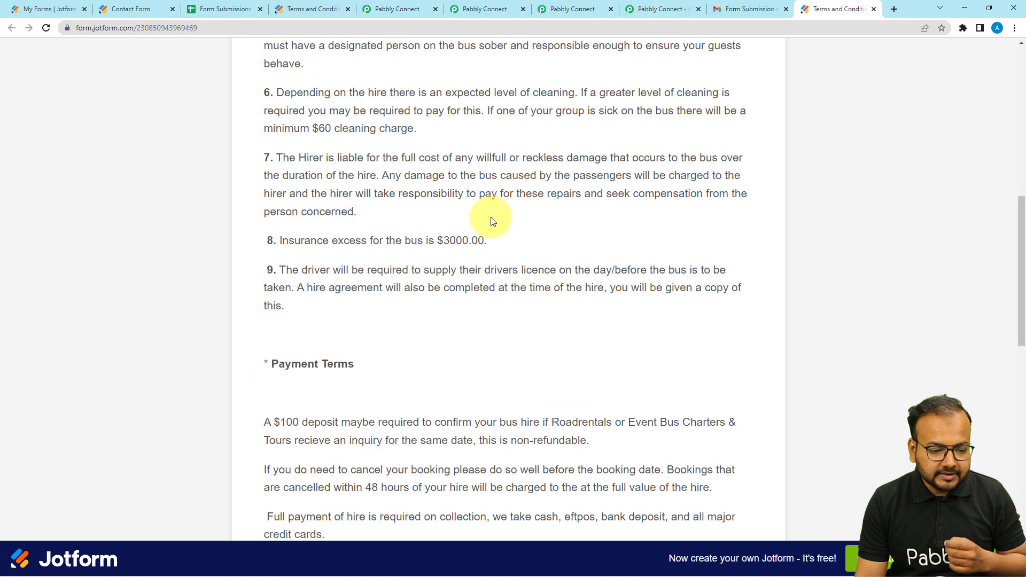
scroll(492, 221, down, 13)
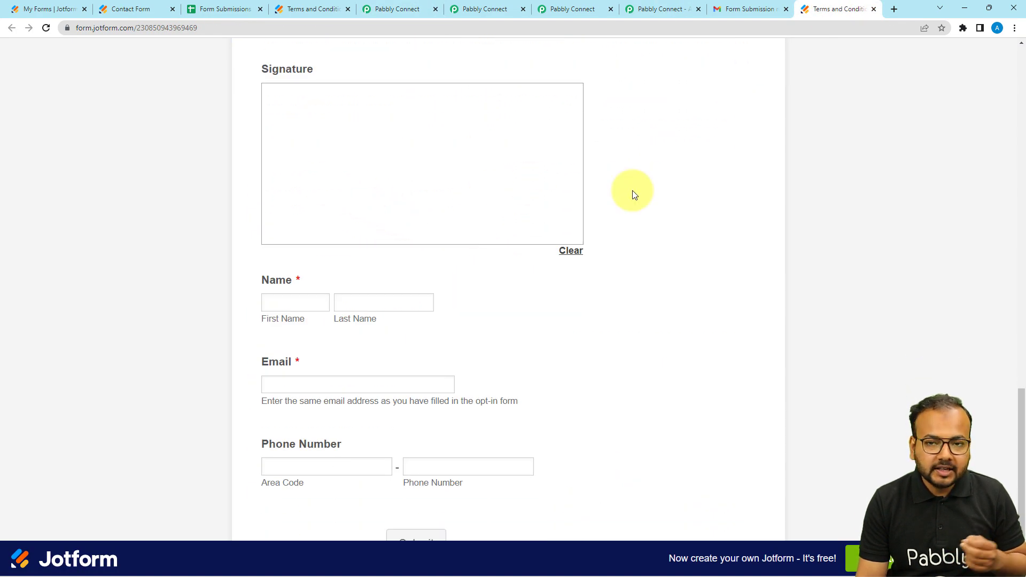
scroll(633, 193, down, 2)
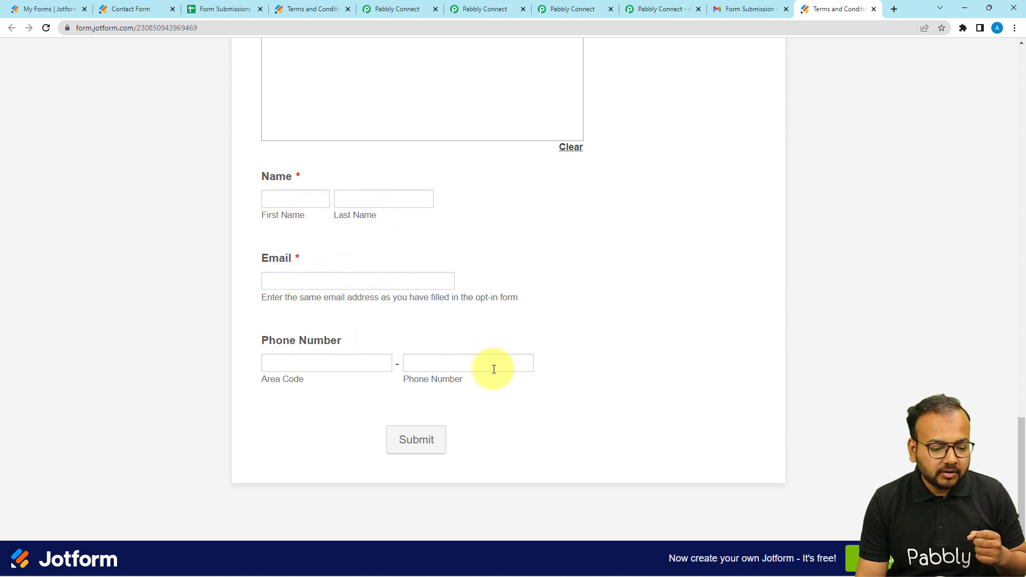
scroll(494, 369, up, 3)
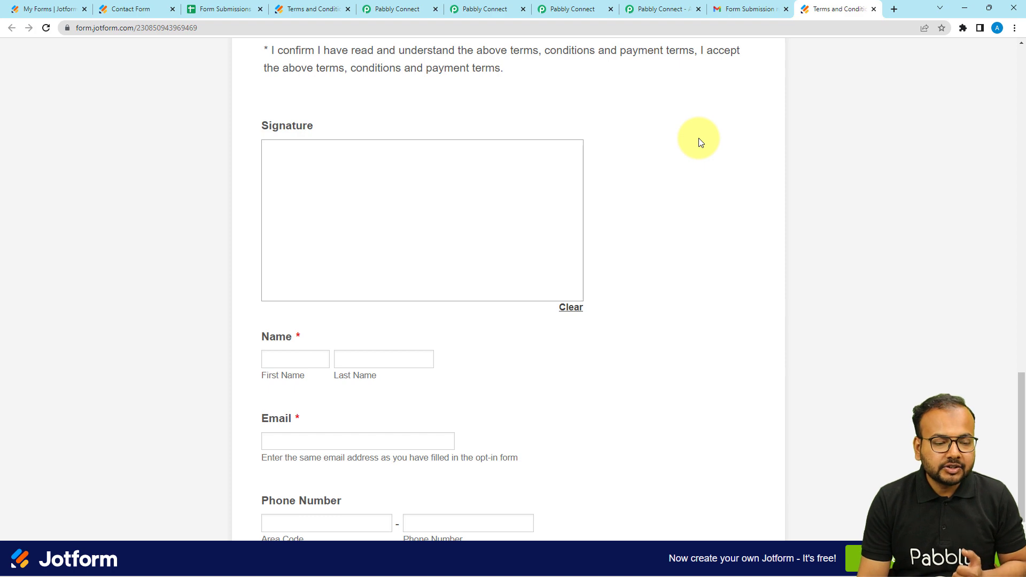
click(403, 9)
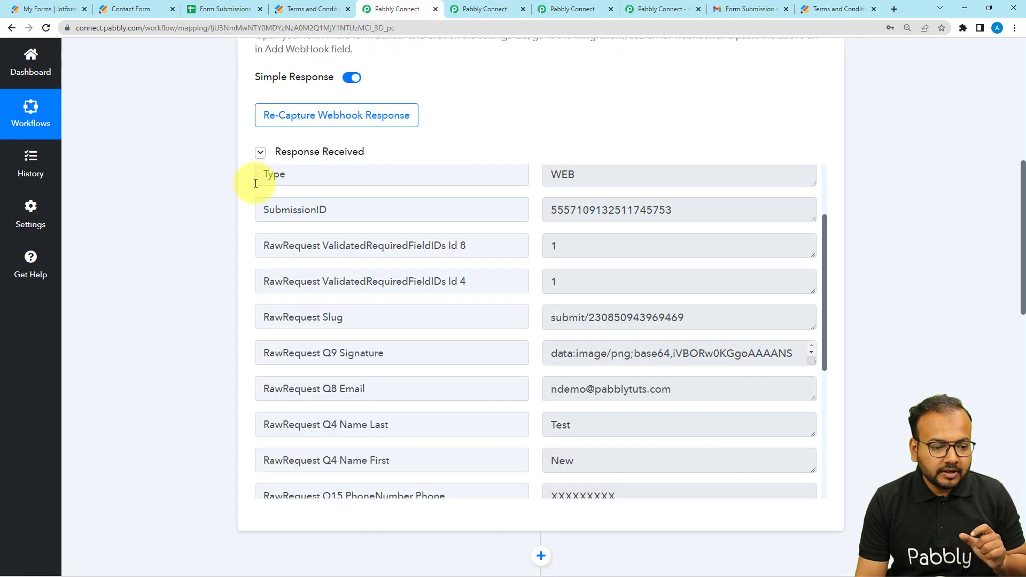
scroll(264, 193, down, 2)
scroll(300, 235, up, 4)
scroll(219, 261, down, 2)
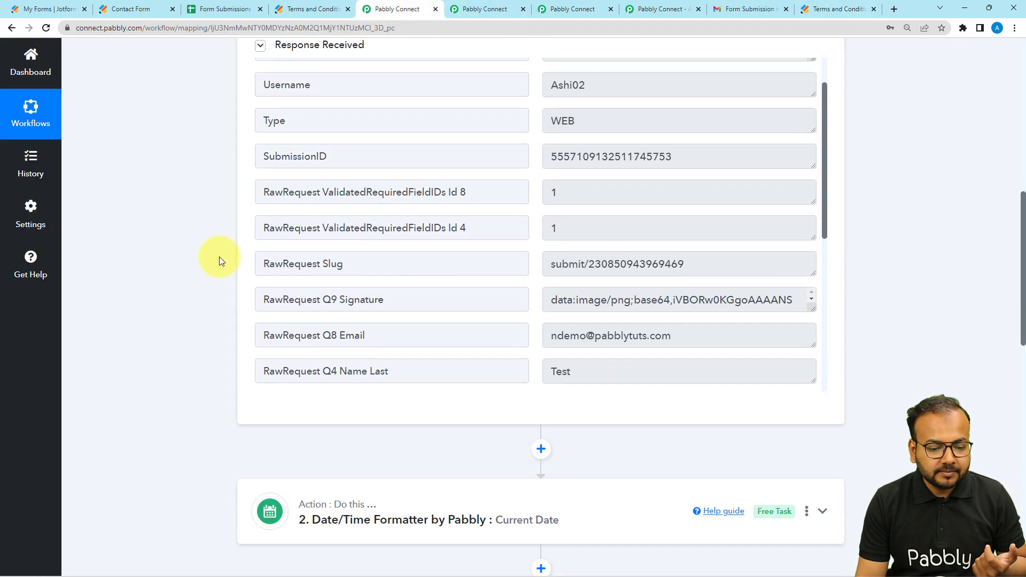
Step: Review the contact form submission captured by the JotForm trigger in the within 48 hours workflow
key(ctrl+Tab)
scroll(289, 219, down, 5)
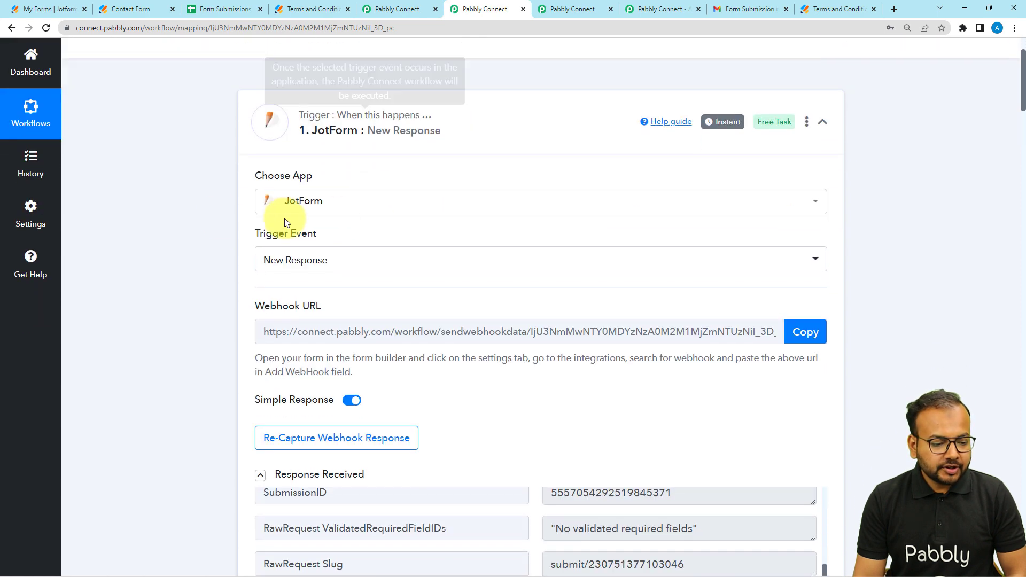
scroll(213, 251, up, 2)
scroll(214, 261, down, 5)
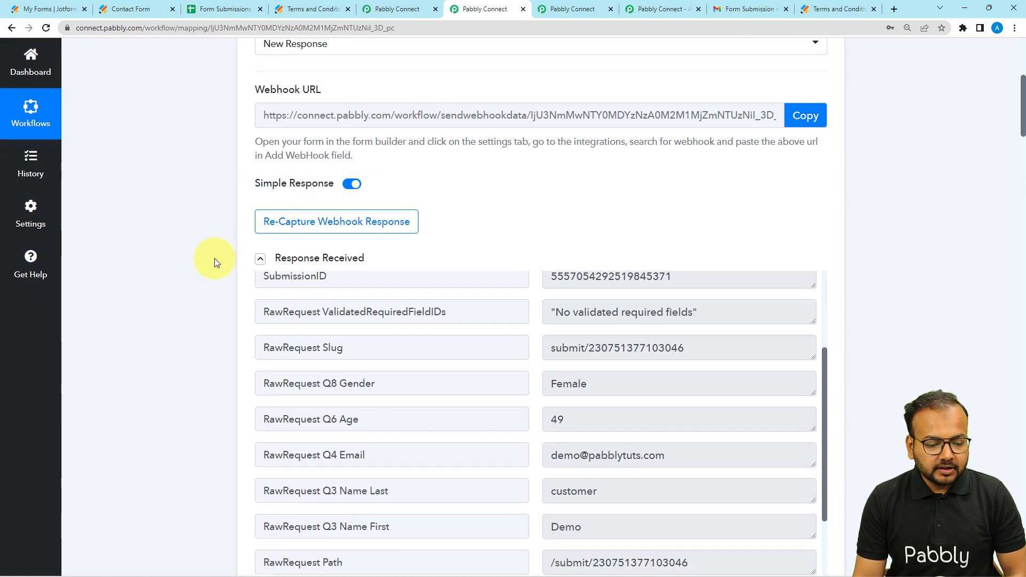
scroll(493, 332, up, 5)
scroll(495, 329, down, 2)
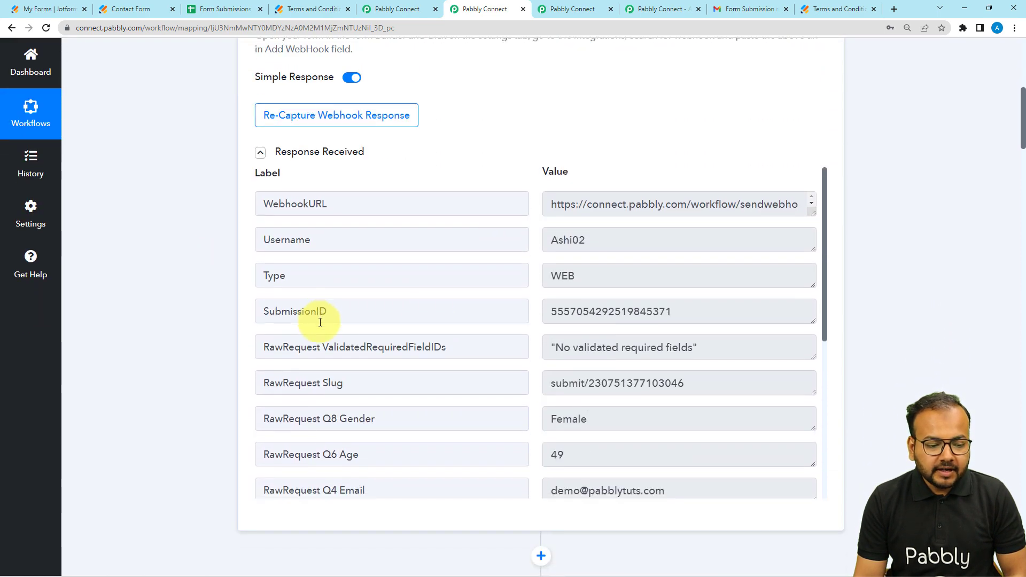
scroll(395, 315, down, 3)
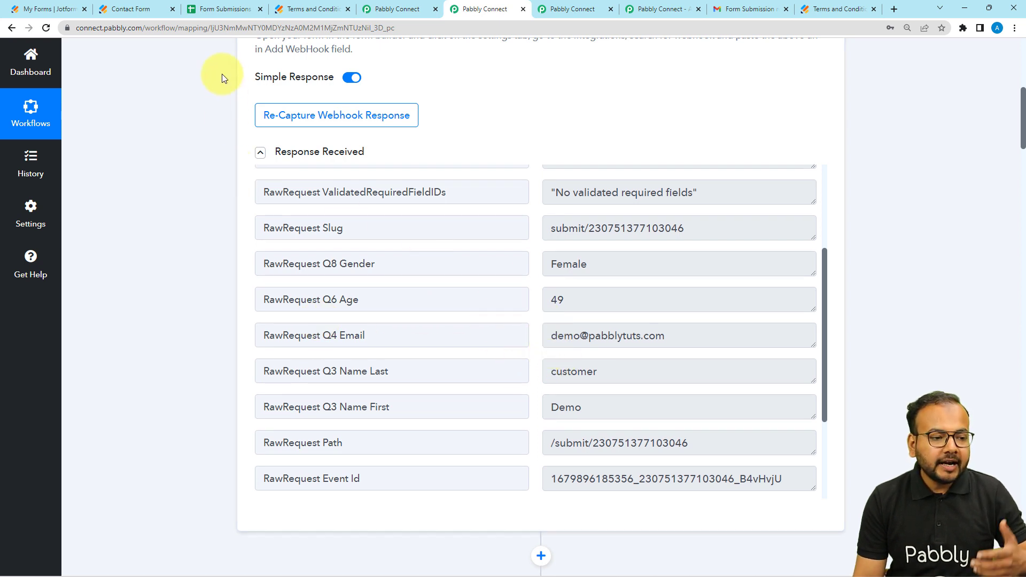
Step: Check the customer's row in the Form Submissions Data sheet against the contact submission in the within 48 hours trigger response
click(222, 11)
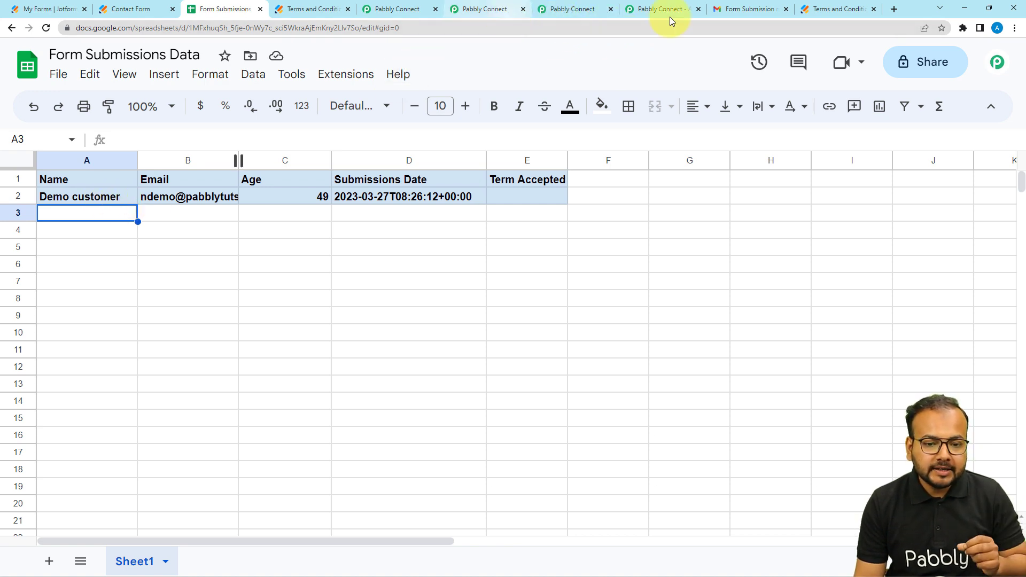
click(490, 10)
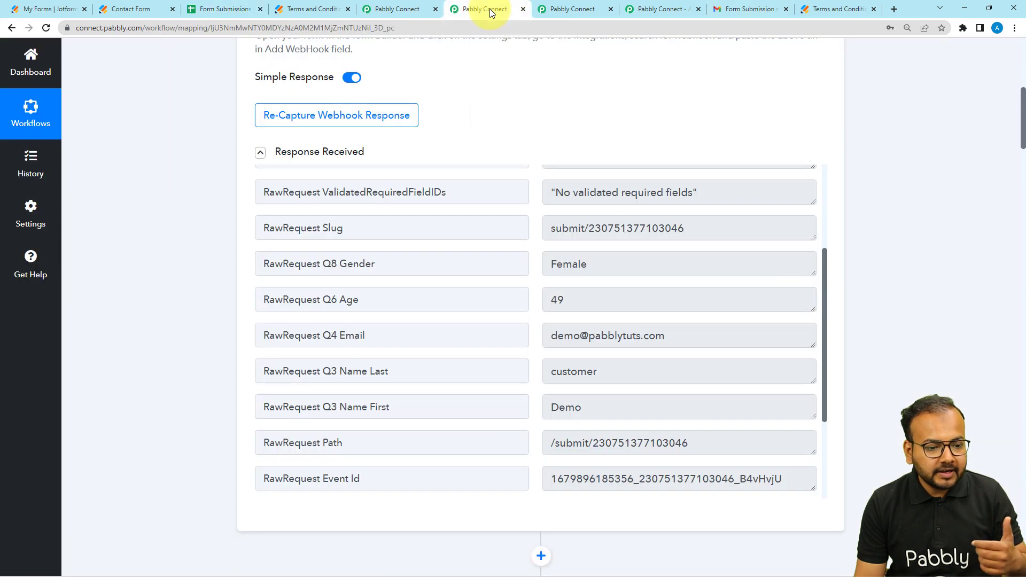
scroll(351, 297, down, 2)
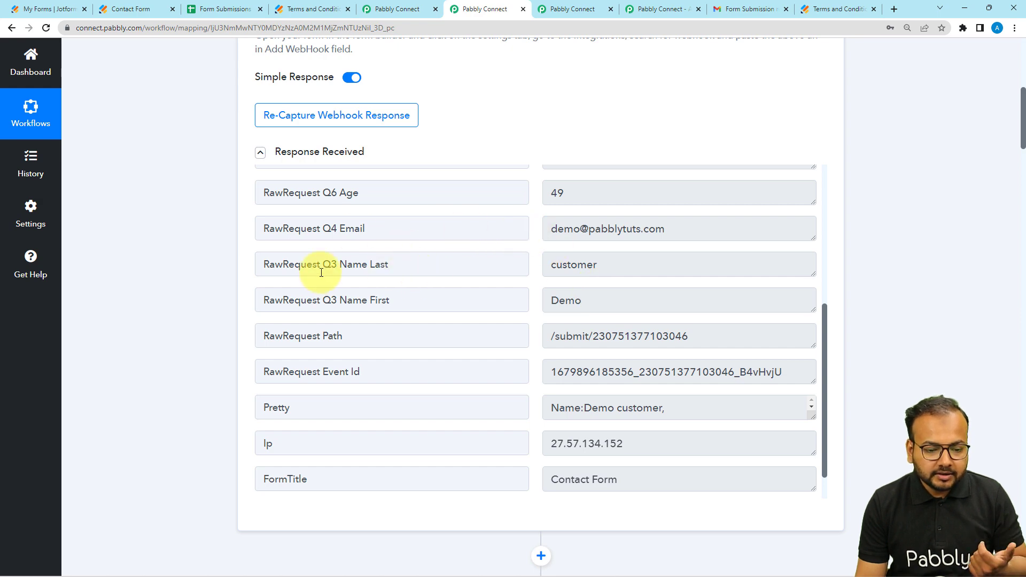
Step: Review the Date/Time Formatter's Current Date action in the within 48 hours workflow, including its format and captured datetime
scroll(236, 282, up, 1)
scroll(236, 282, down, 2)
scroll(153, 351, down, 6)
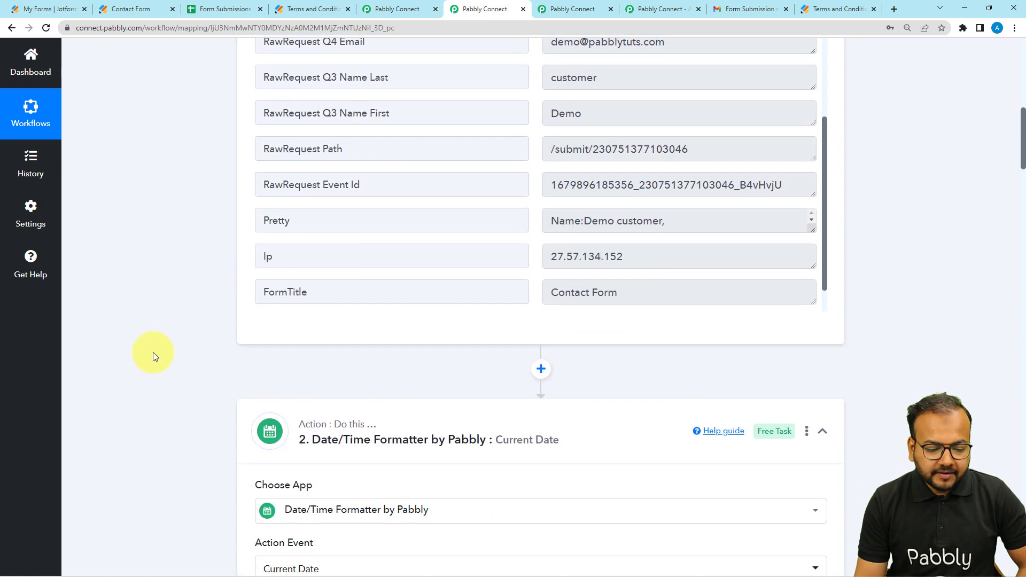
scroll(153, 352, down, 2)
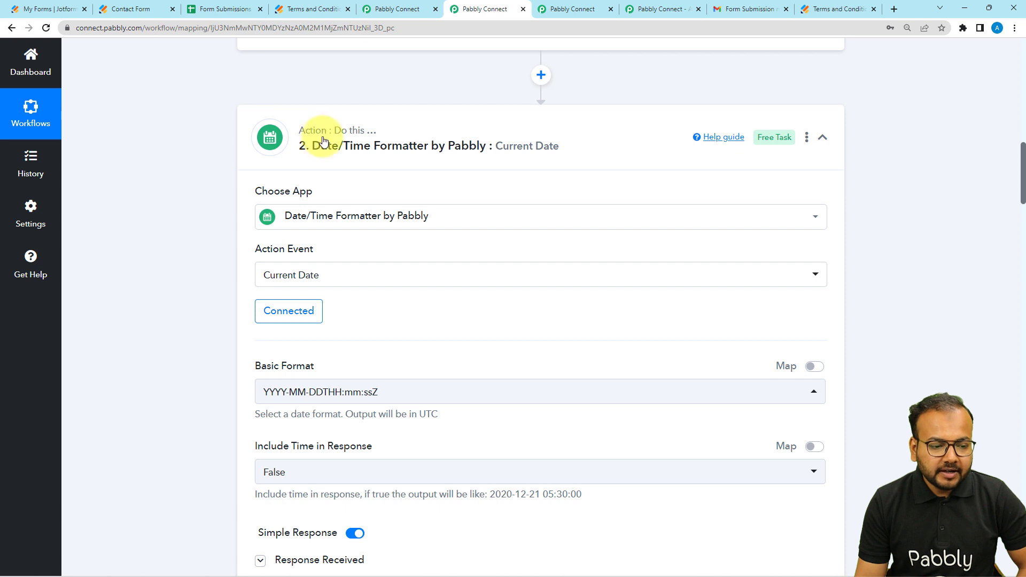
scroll(183, 208, down, 1)
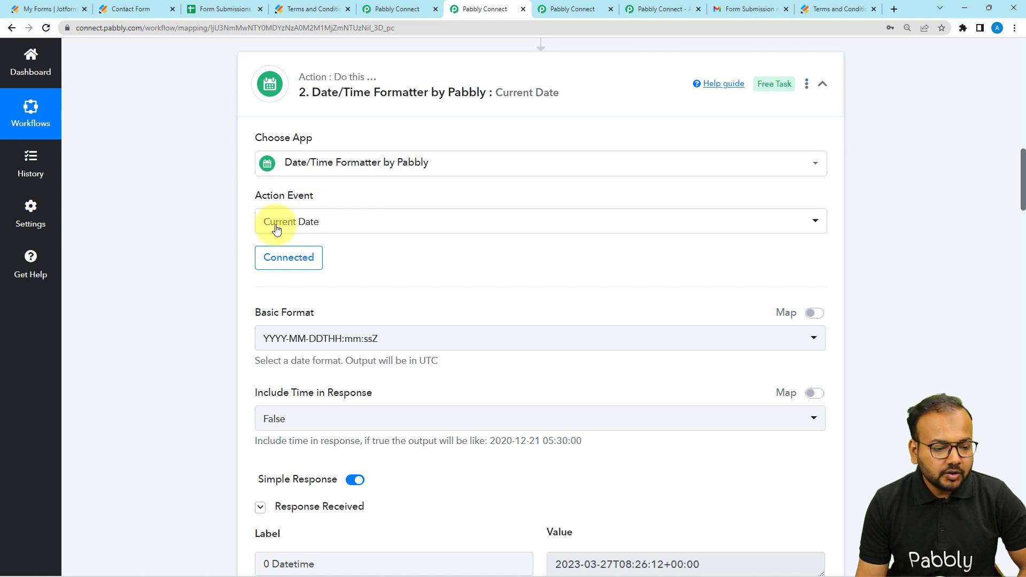
scroll(168, 271, down, 3)
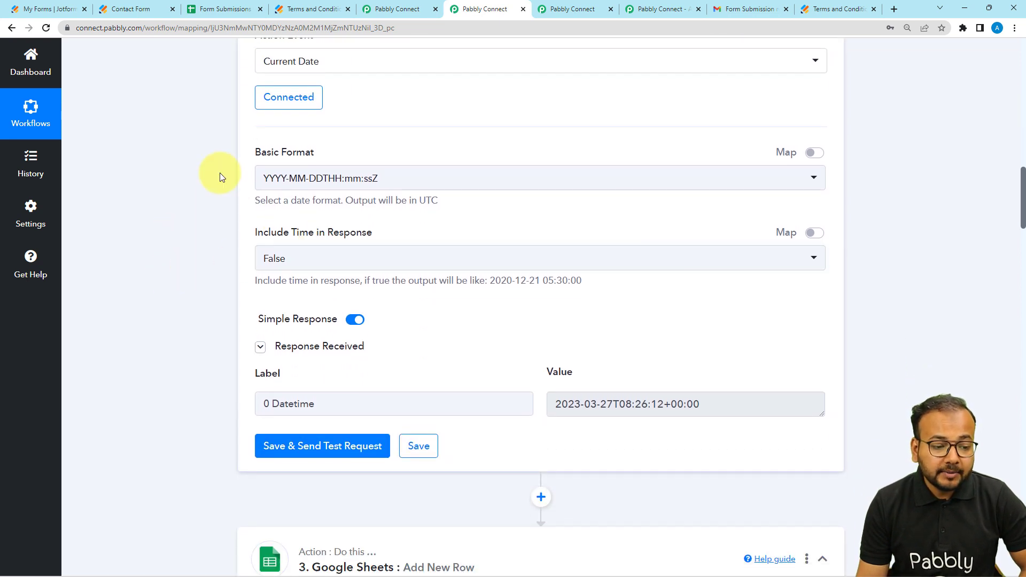
Step: Compare the Current Date format and captured datetime in the Within 48 hours 2 workflow with those of the within 48 hours workflow
key(ctrl+shift+Tab)
scroll(270, 299, down, 1)
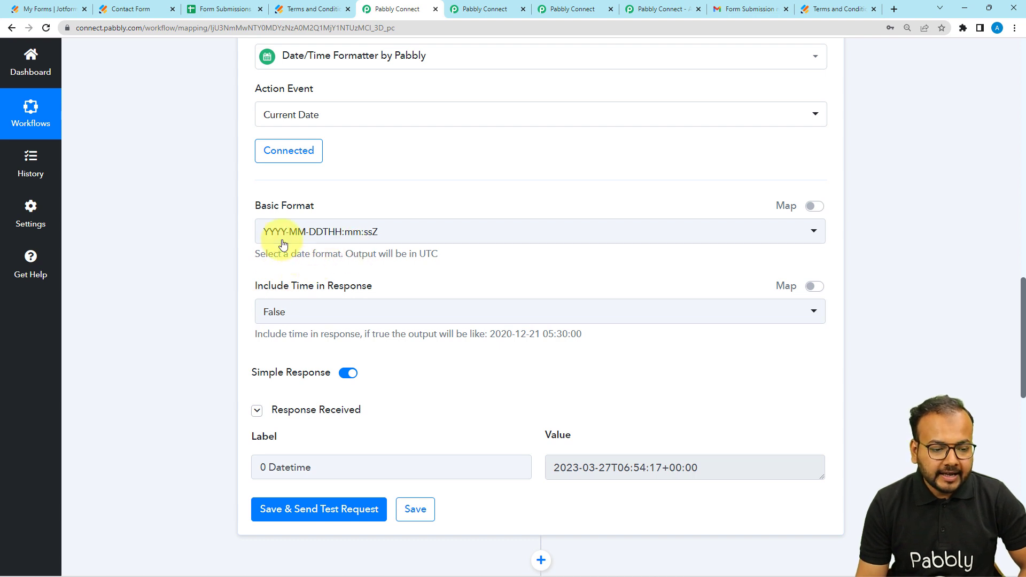
click(488, 13)
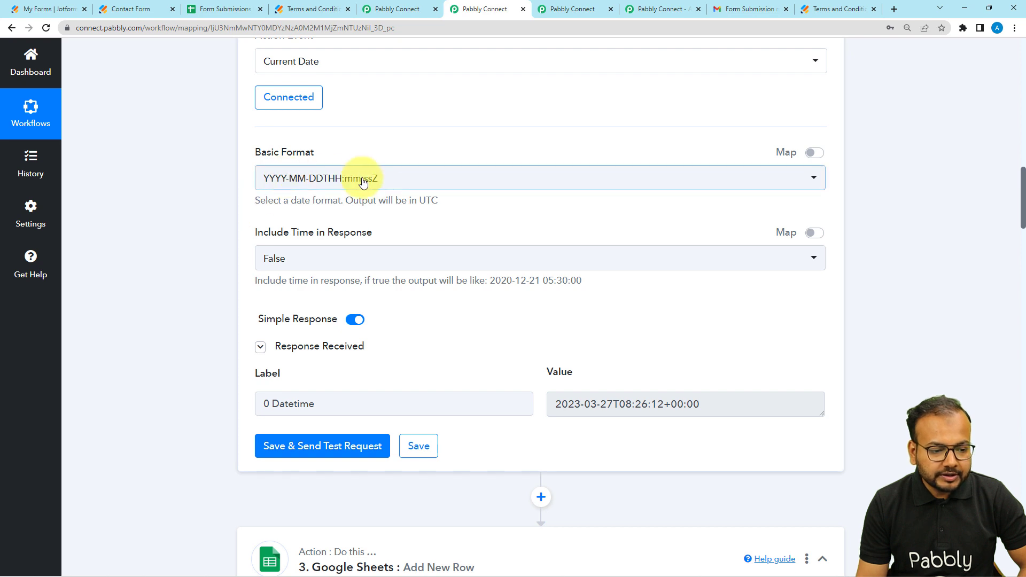
click(396, 10)
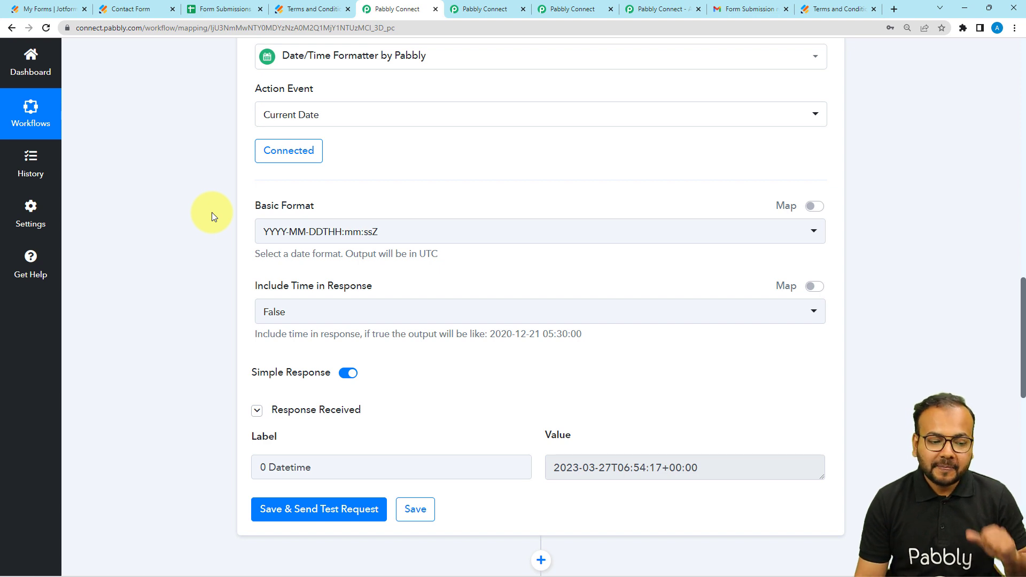
scroll(211, 213, down, 2)
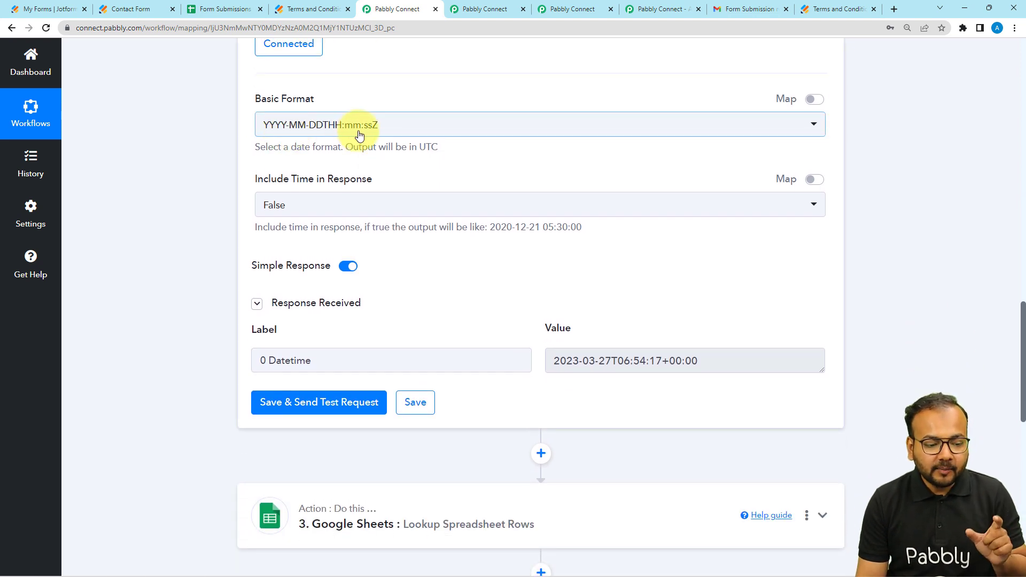
scroll(214, 184, down, 3)
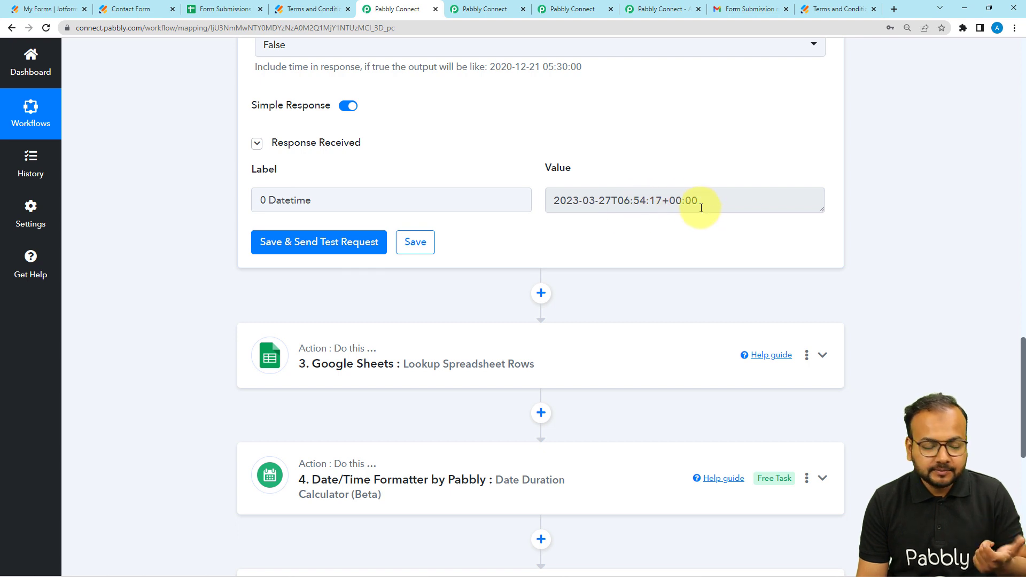
scroll(337, 265, down, 2)
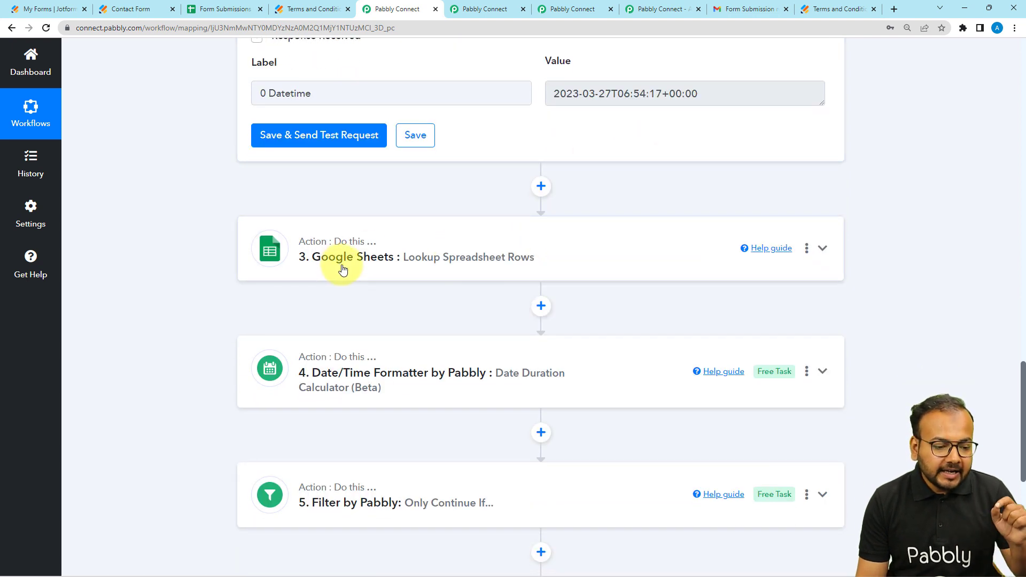
Step: Expand the Google Sheets Lookup Spreadsheet Rows action and review its spreadsheet, sheet, lookup column and lookup value against the Form Submissions Data sheet
click(342, 270)
scroll(248, 276, down, 2)
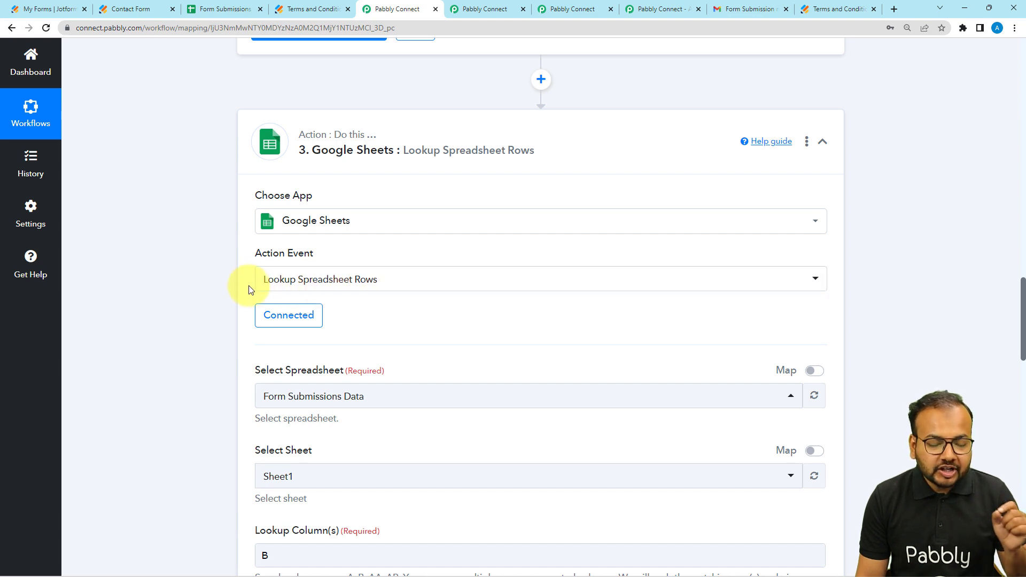
scroll(274, 289, down, 1)
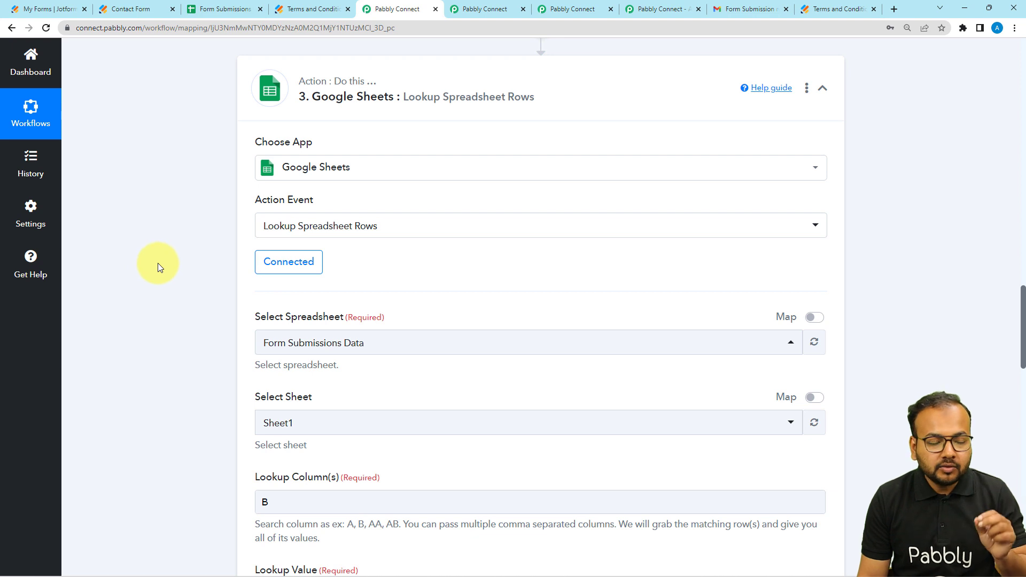
click(219, 8)
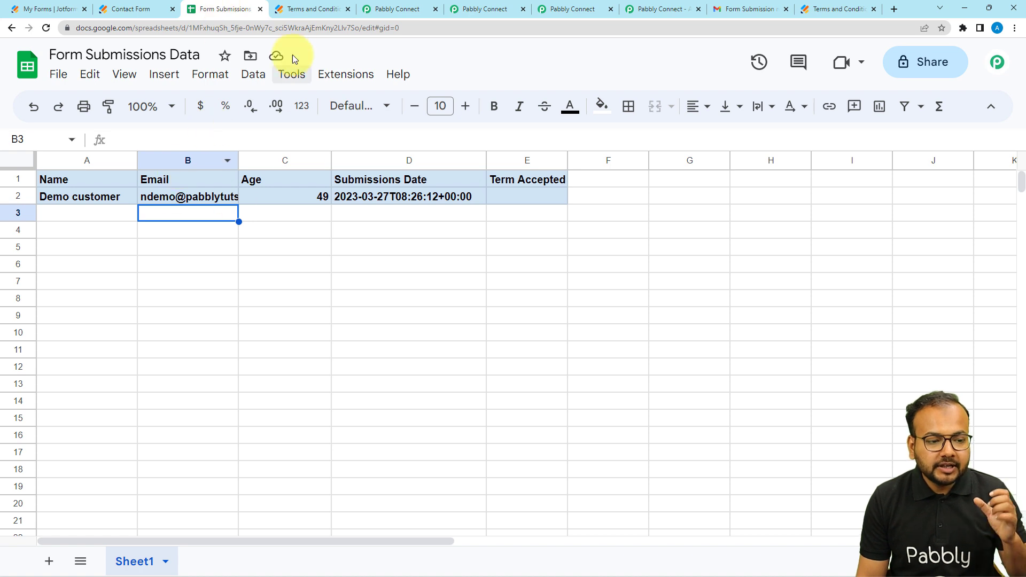
click(394, 10)
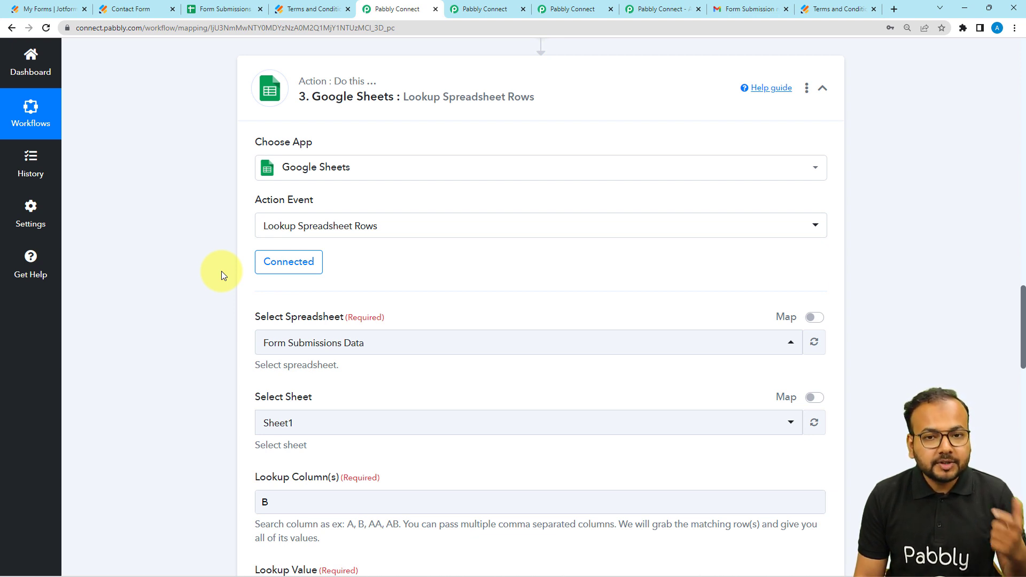
scroll(221, 271, down, 4)
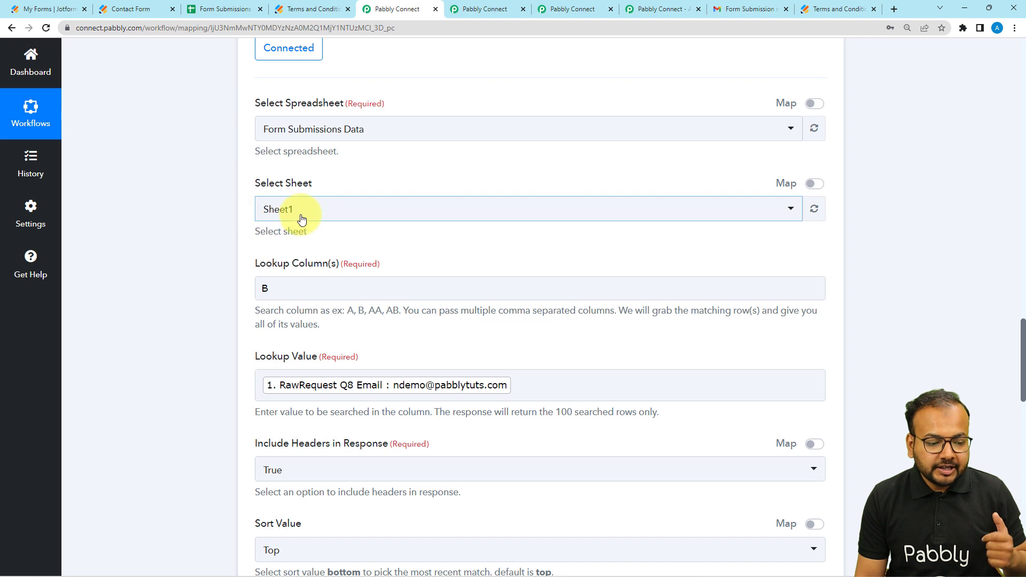
scroll(301, 220, down, 1)
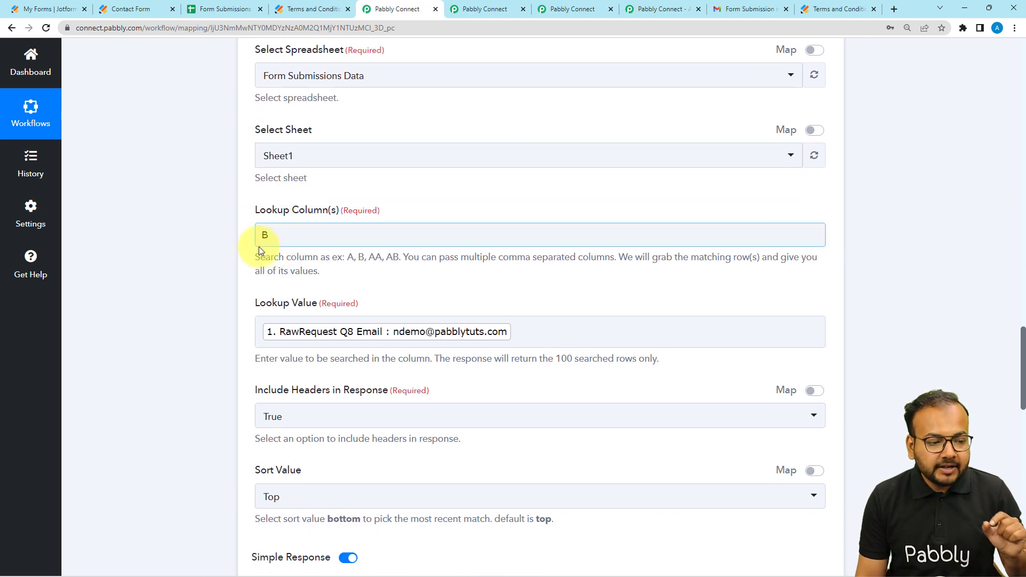
scroll(191, 267, up, 2)
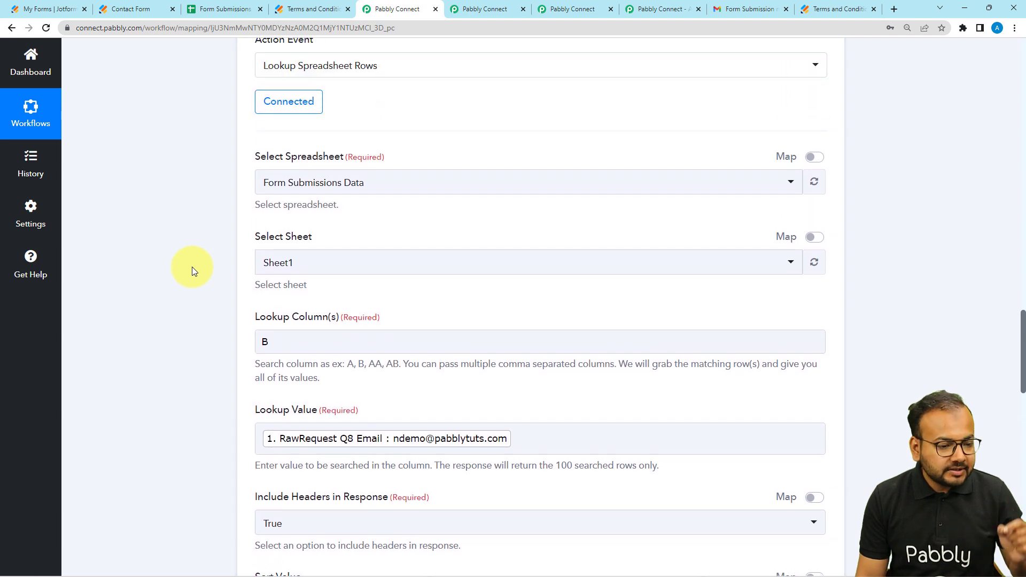
scroll(192, 268, up, 2)
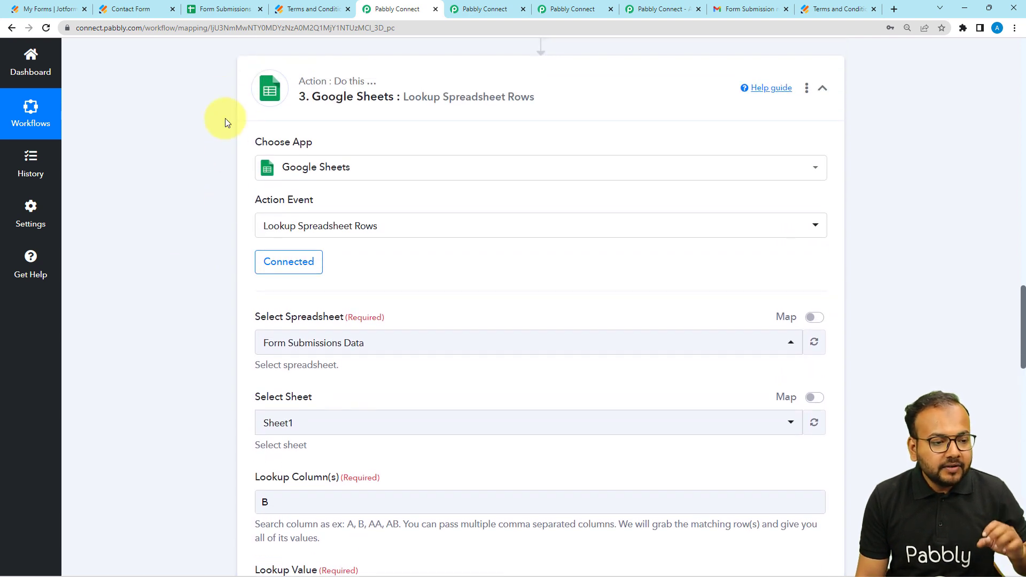
Step: Check the customer's email in the Form Submissions Data sheet against the RawRequest Q8 Email in the Within 48 hours 2 trigger response
click(228, 11)
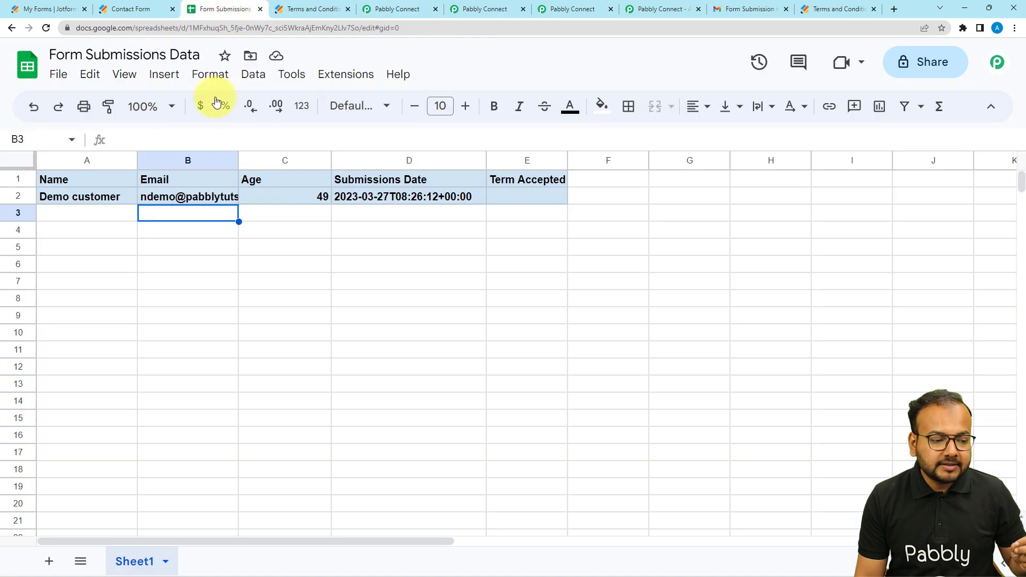
click(186, 199)
click(378, 9)
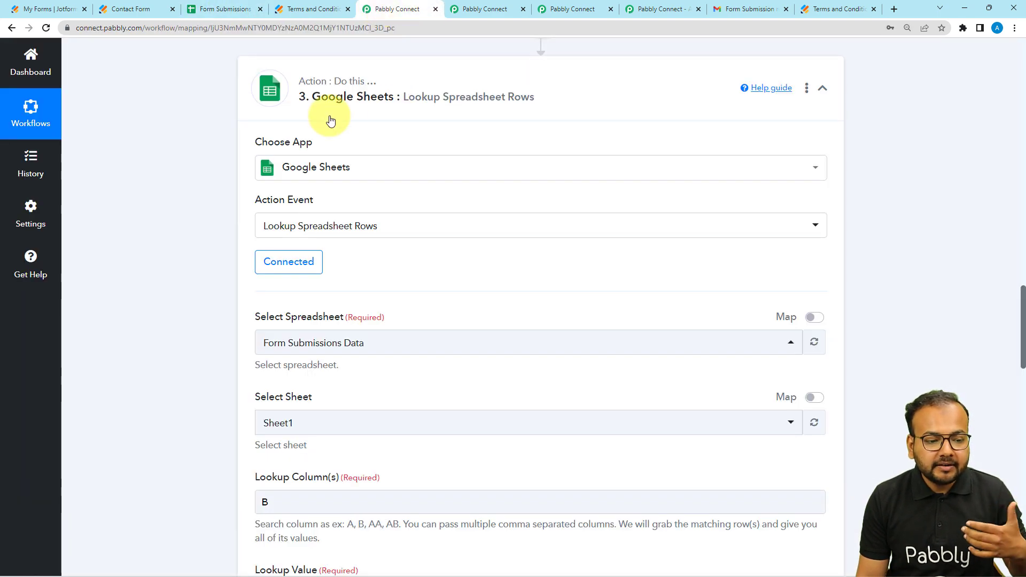
scroll(250, 240, up, 20)
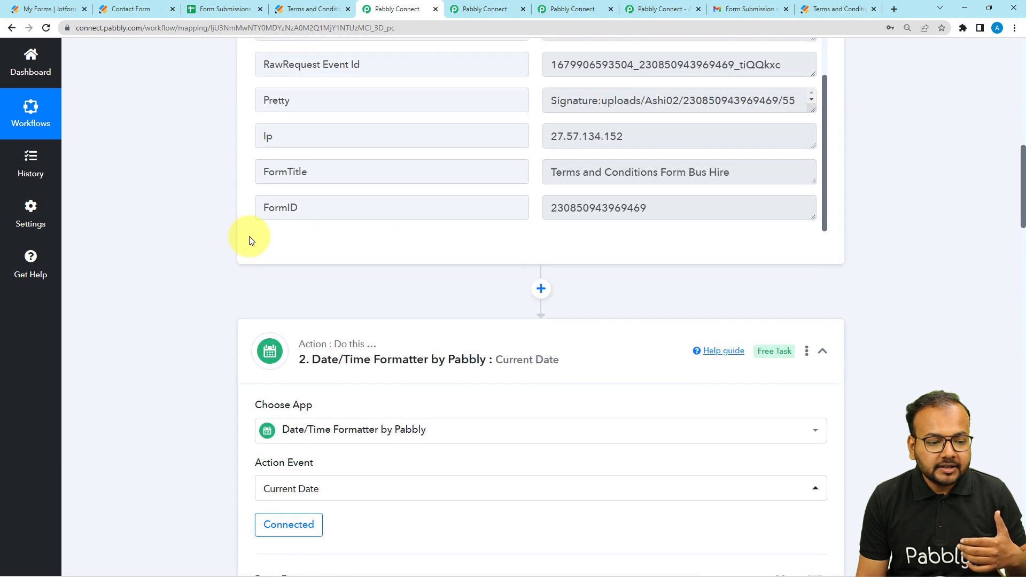
scroll(249, 236, up, 4)
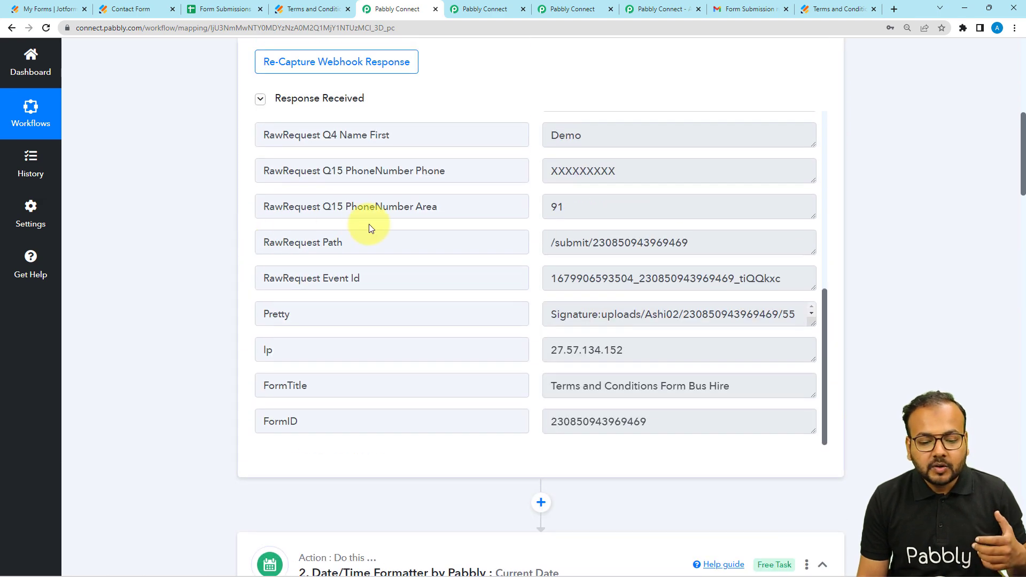
scroll(368, 238, down, 1)
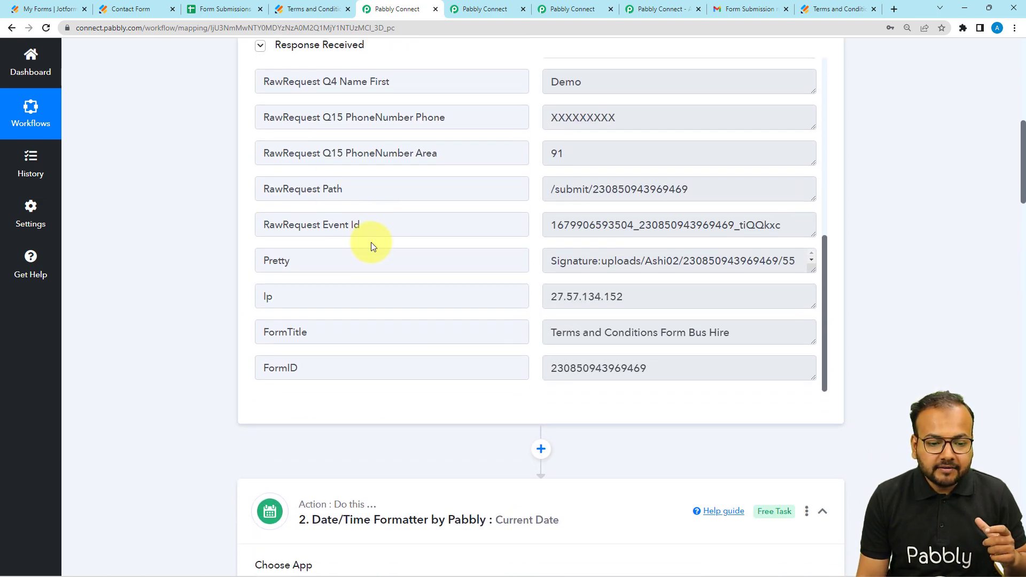
scroll(371, 246, up, 5)
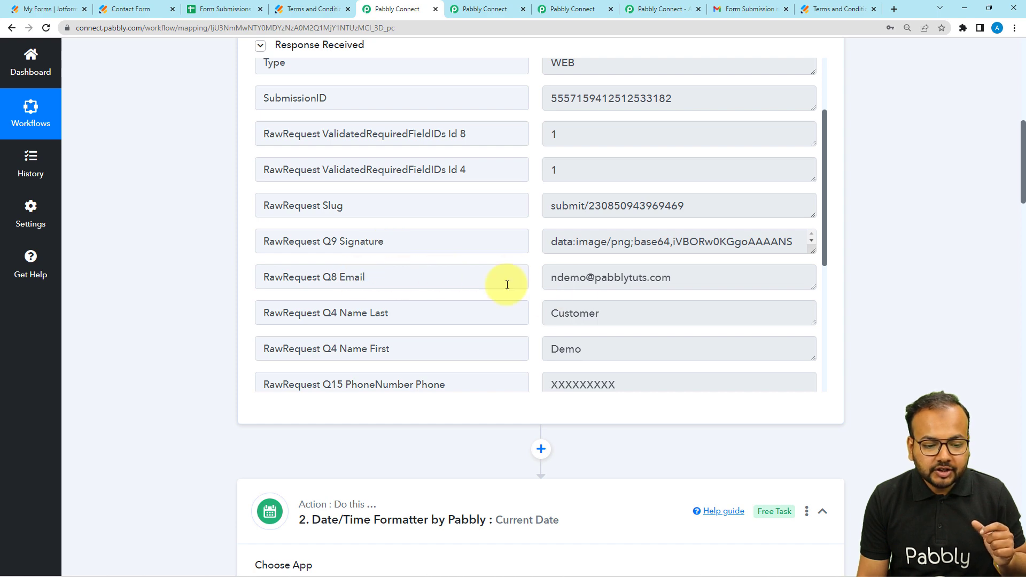
scroll(156, 332, down, 7)
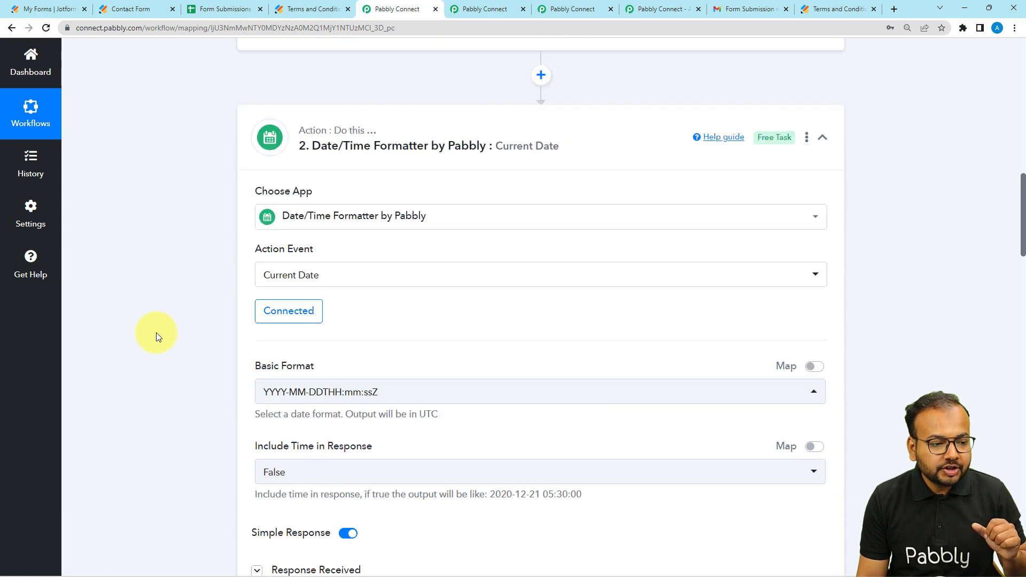
Step: Check the customer's name and submission date in row 2 of the sheet, and revisit the terms form response in the trigger
click(222, 9)
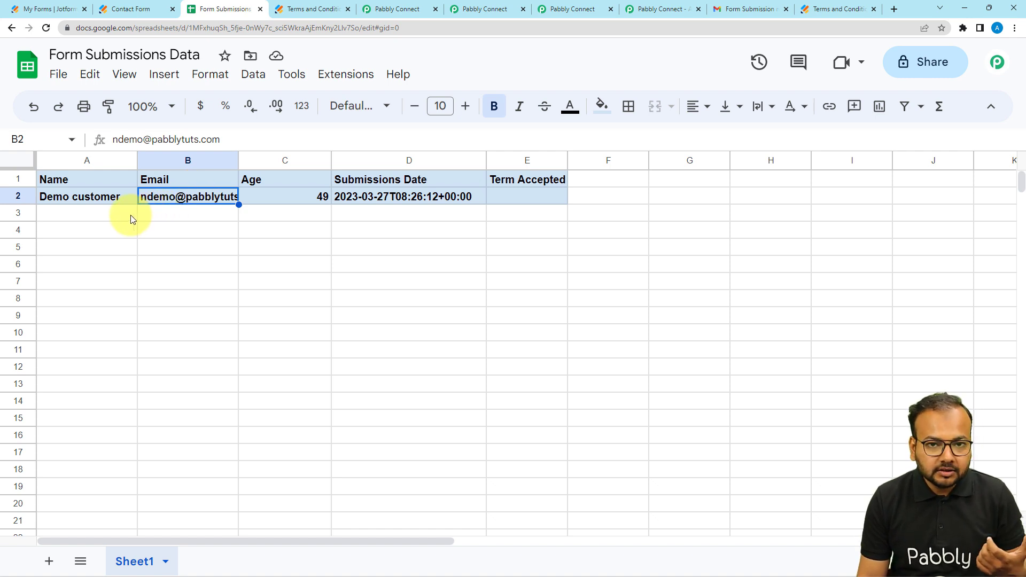
click(75, 203)
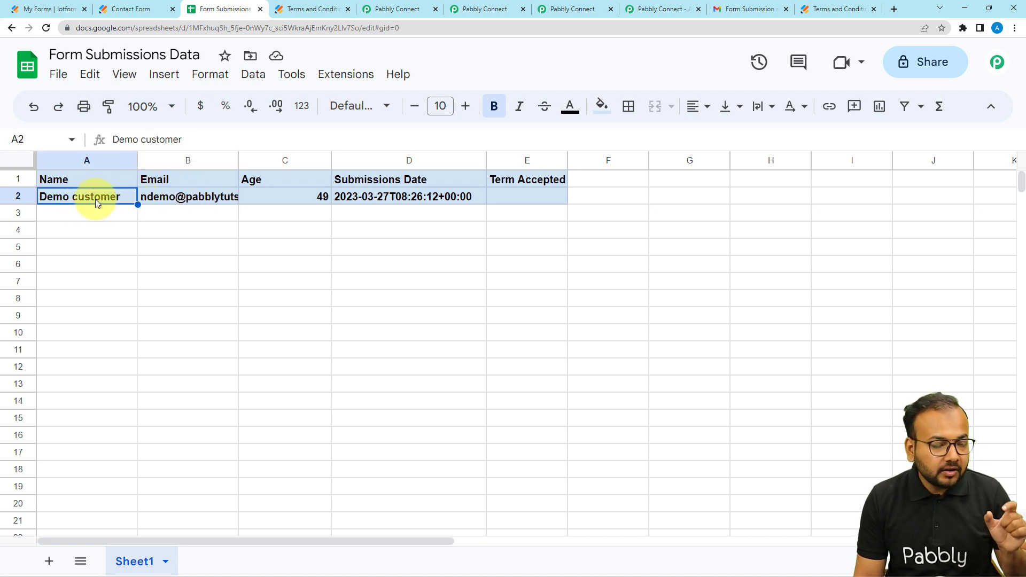
click(374, 196)
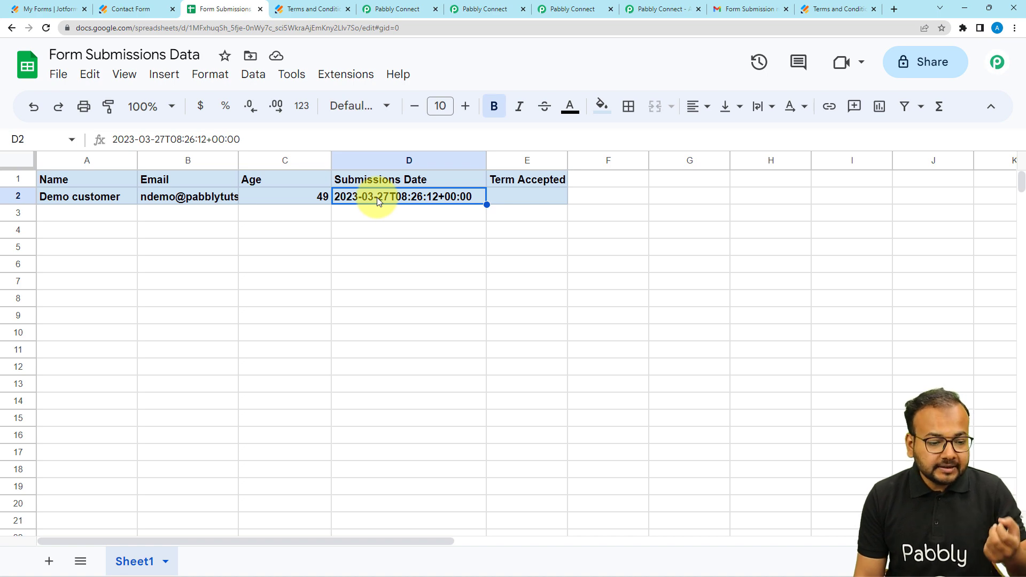
click(394, 9)
scroll(233, 173, up, 3)
scroll(230, 175, up, 4)
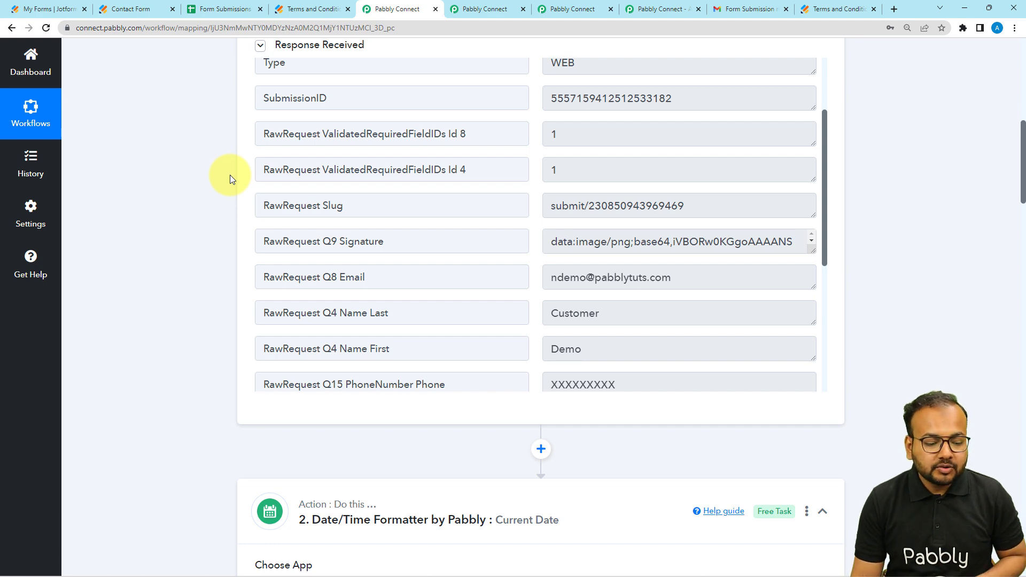
Step: Check the lookup column and value against the Form Submissions Data sheet, and view the Current Date response in the other workflow
scroll(230, 175, down, 10)
scroll(229, 177, down, 9)
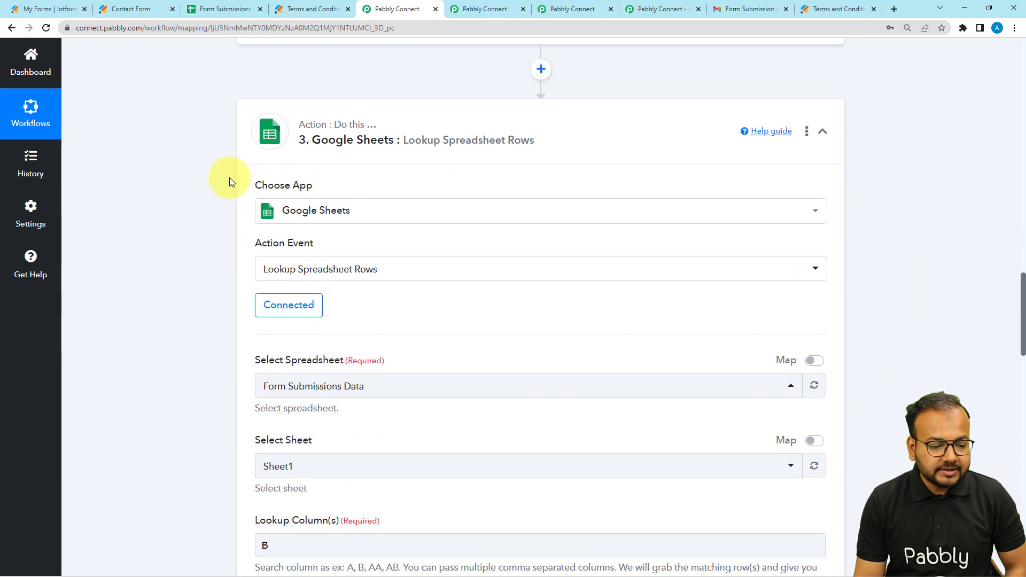
scroll(227, 192, down, 1)
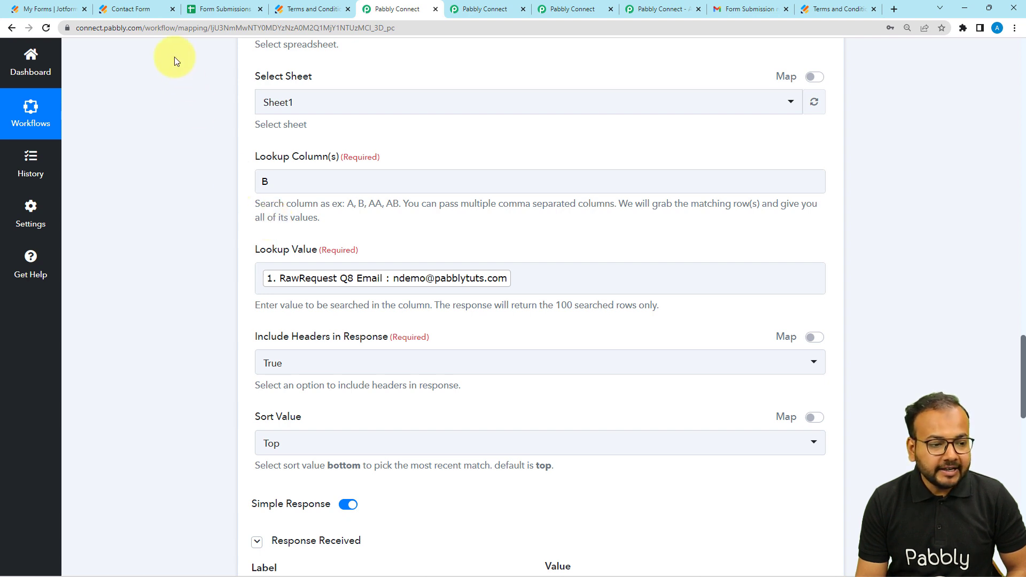
click(224, 9)
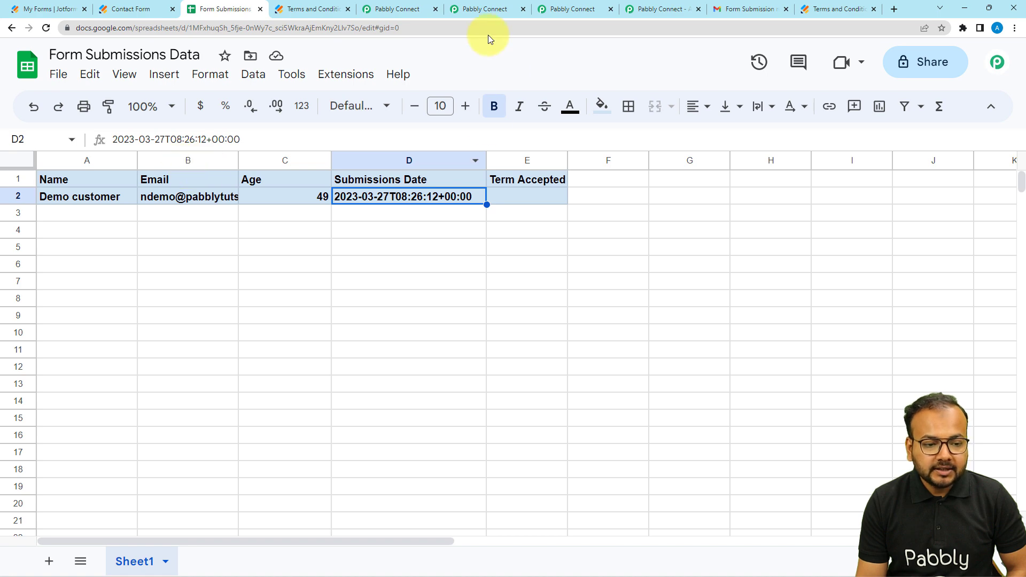
click(473, 9)
scroll(315, 232, down, 2)
scroll(315, 232, down, 2)
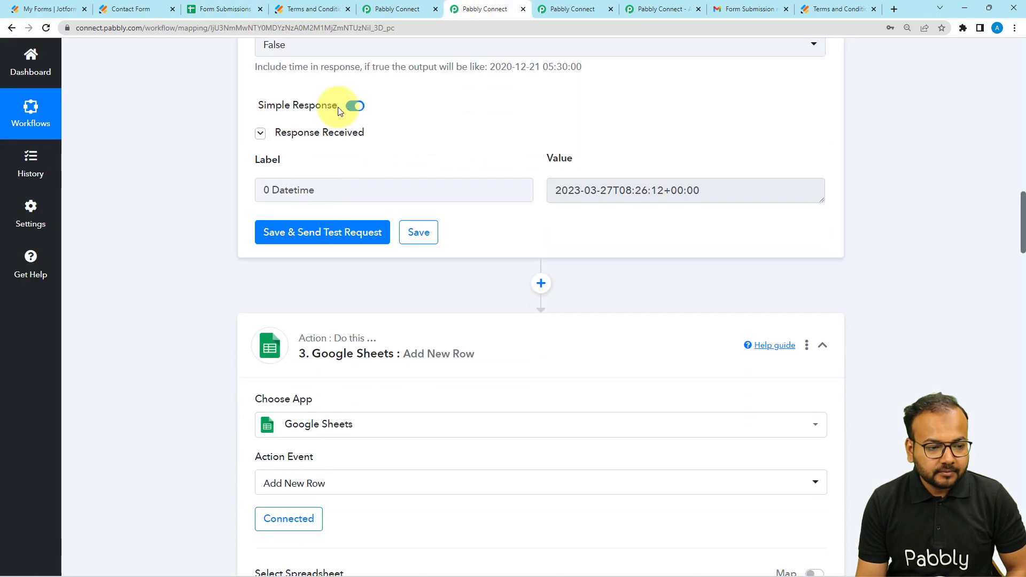
Step: Clear the Lookup Value of the Lookup Spreadsheet Rows action and map it again to RawRequest Q8 Email from the JotForm response
click(397, 9)
scroll(238, 169, down, 2)
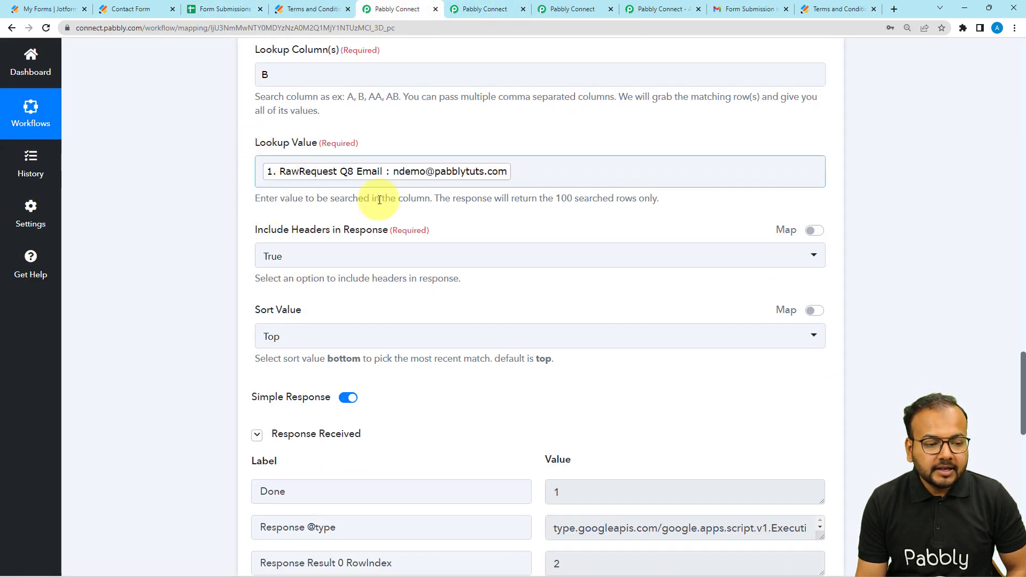
click(563, 165)
click(566, 163)
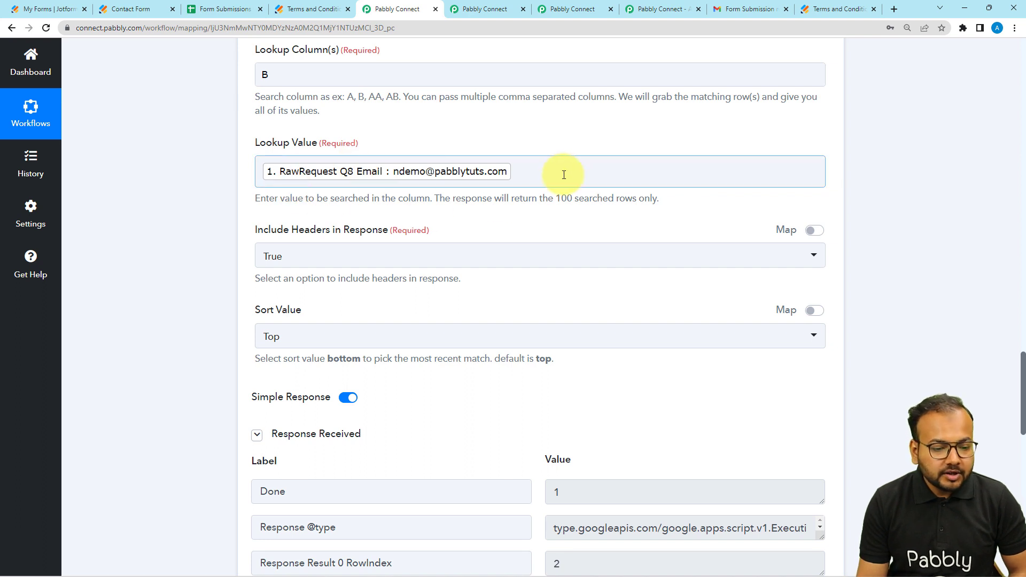
key(BackSpace)
scroll(233, 168, down, 2)
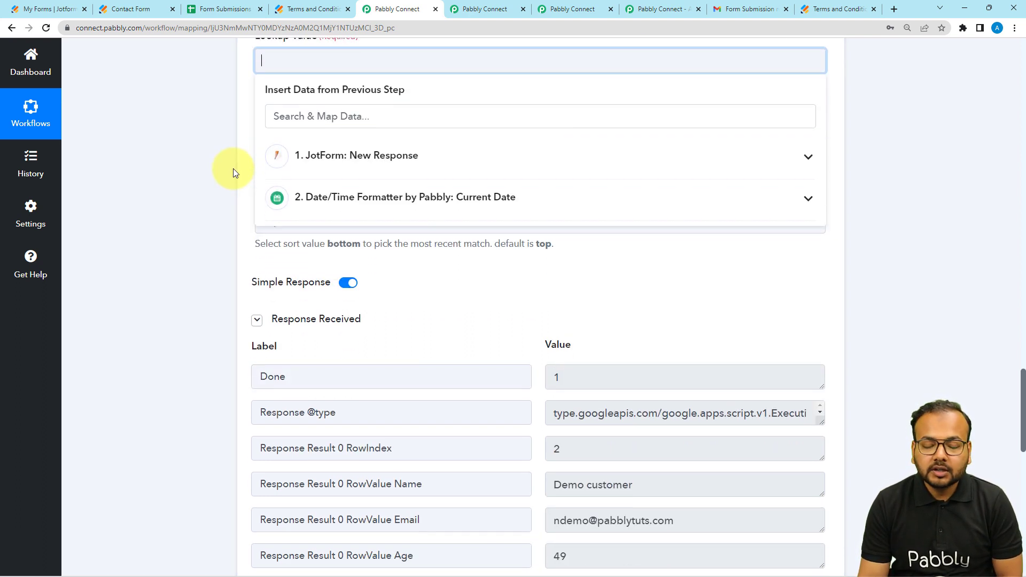
click(345, 163)
click(425, 403)
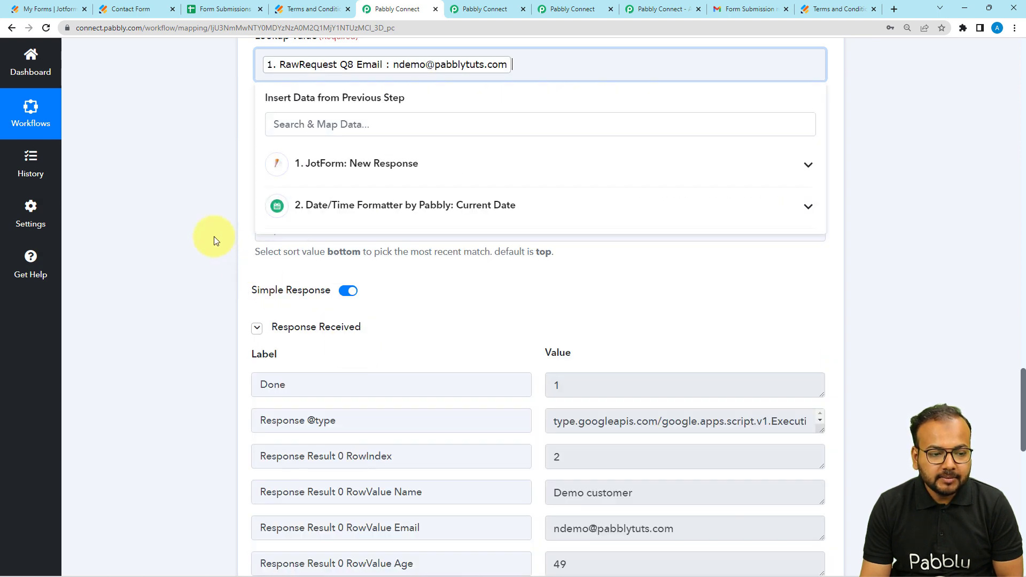
click(153, 214)
Step: Set Include Headers in Response to True and Sort Value to Top in the Lookup Spreadsheet Rows action
click(319, 147)
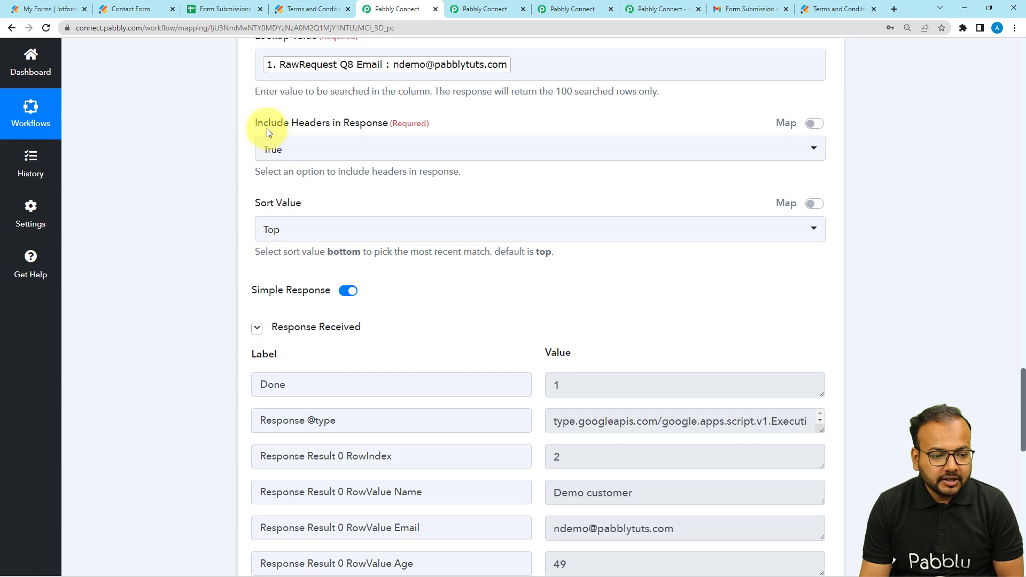
click(345, 155)
click(293, 206)
scroll(174, 187, down, 2)
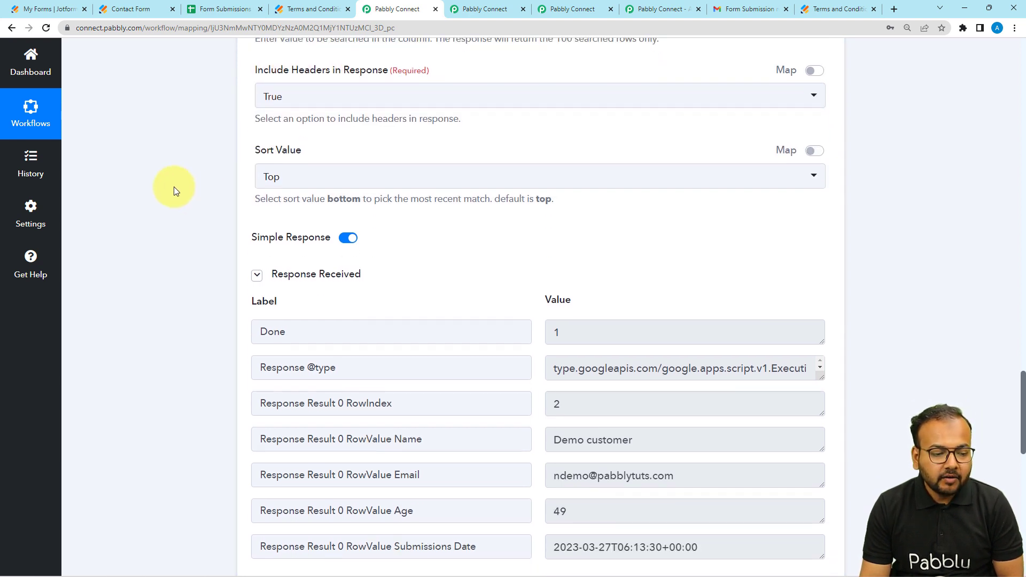
click(317, 131)
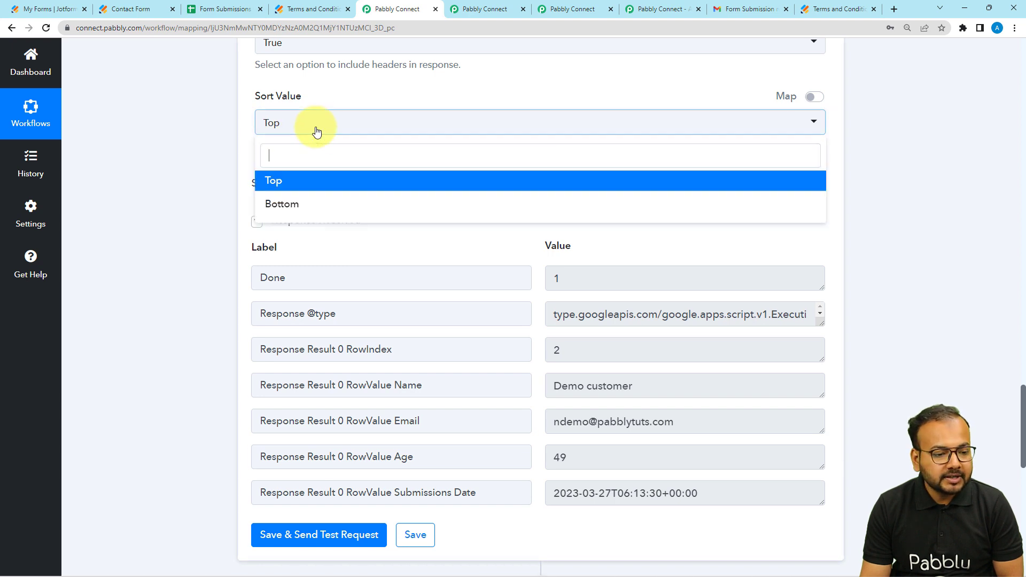
click(279, 182)
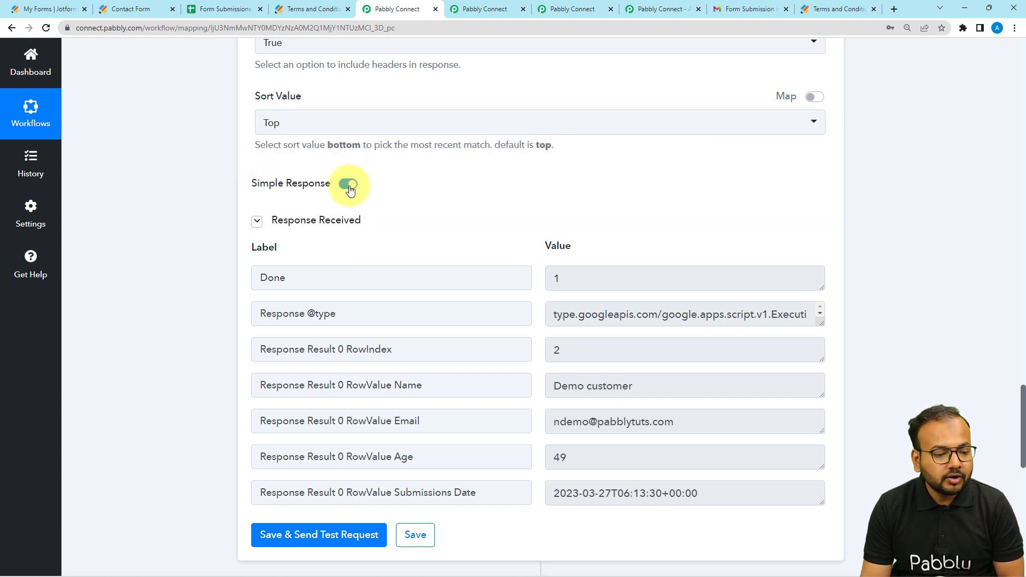
Step: Examine the email and Submissions Date values in the Lookup Spreadsheet Rows response
scroll(182, 248, down, 2)
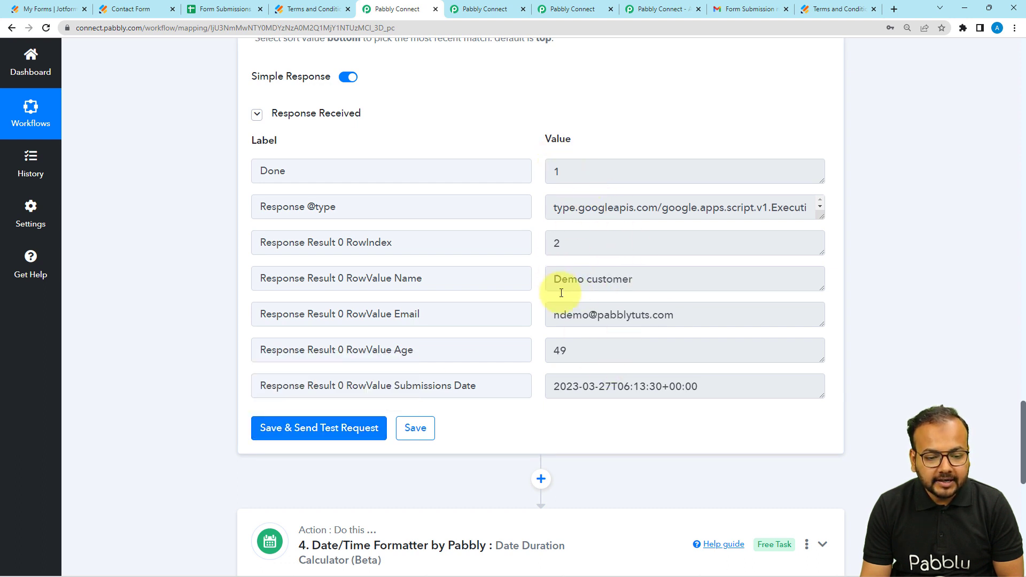
drag(559, 316, 680, 316)
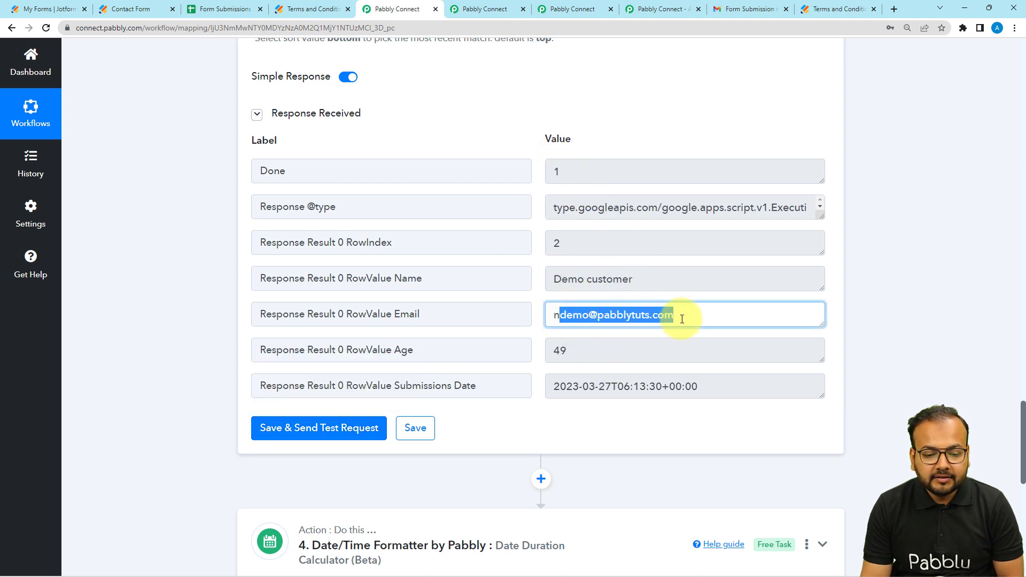
click(583, 395)
drag(476, 388, 394, 389)
drag(553, 386, 701, 388)
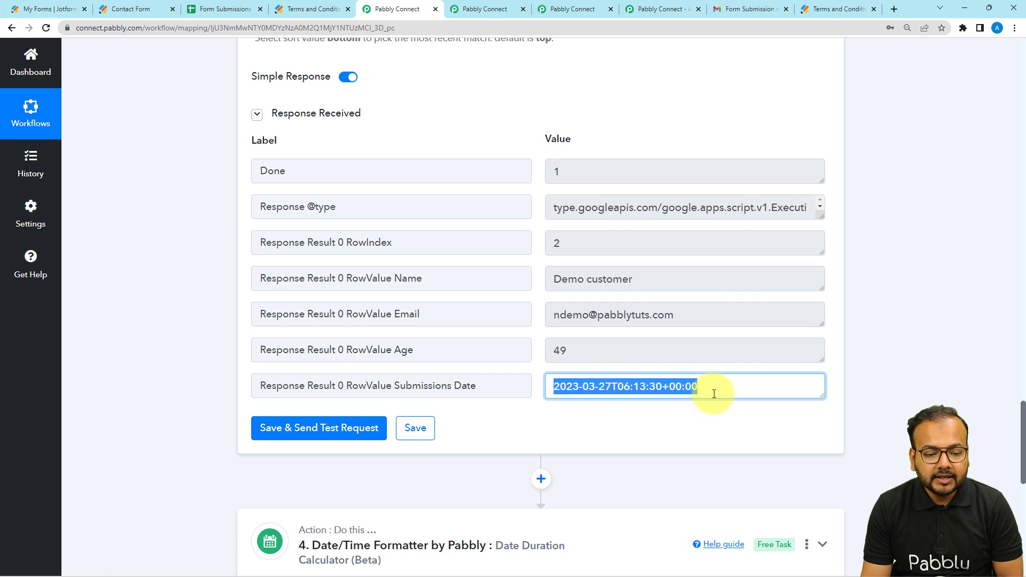
Step: Expand the Date Duration Calculator action and review its event, From Format options and mapped dates
scroll(679, 390, down, 4)
click(509, 332)
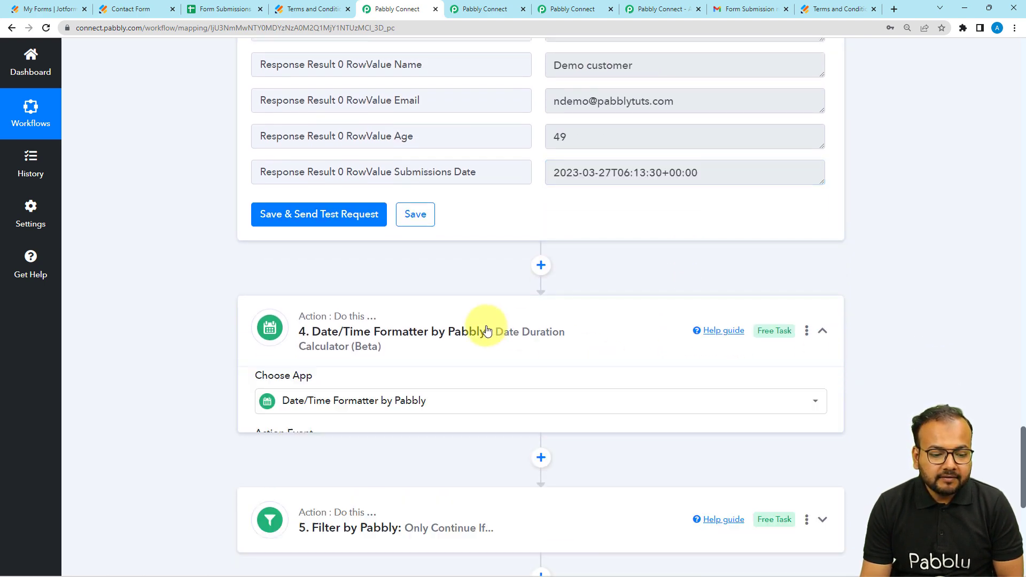
scroll(404, 324, down, 3)
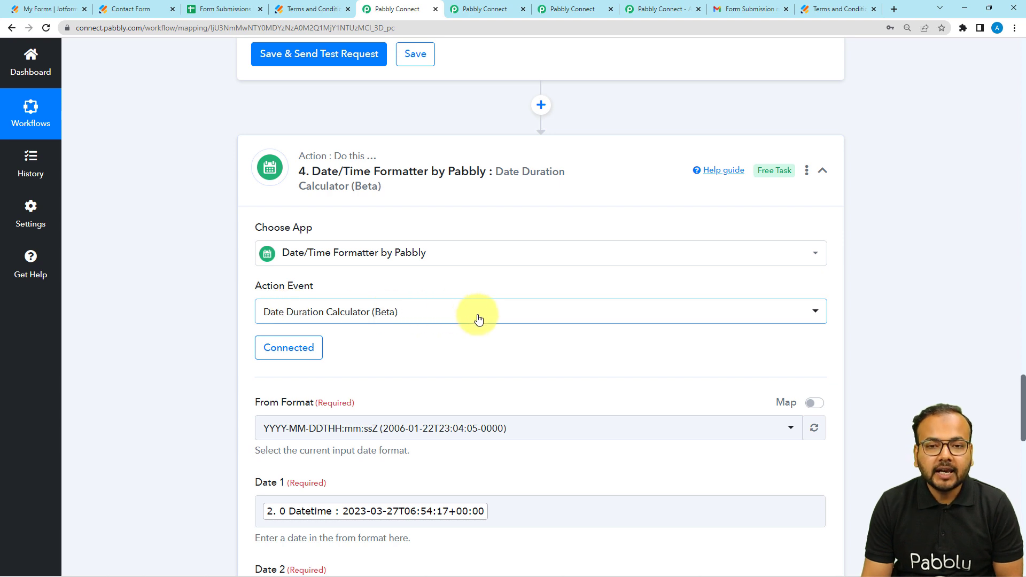
scroll(200, 306, down, 2)
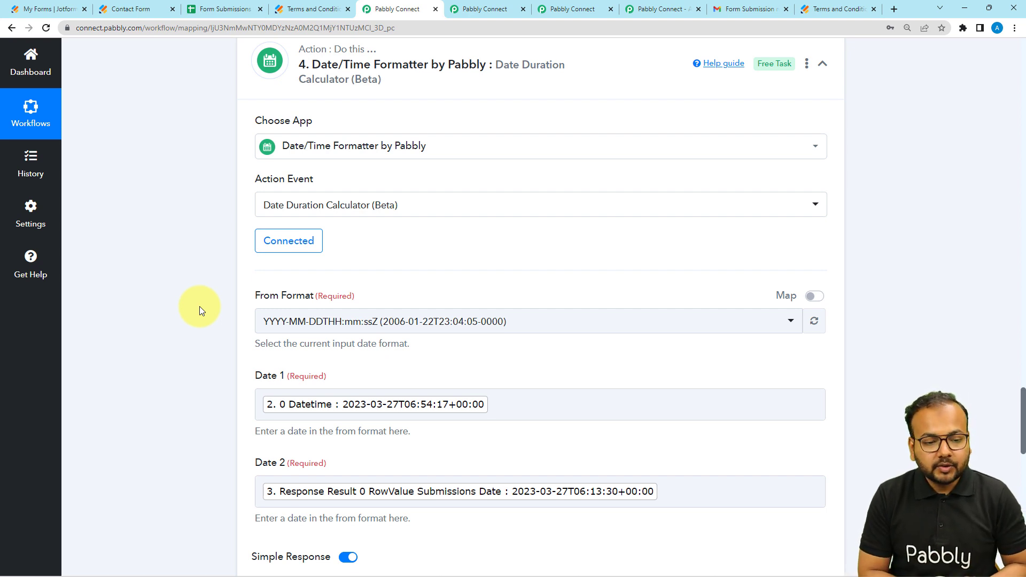
scroll(219, 274, down, 1)
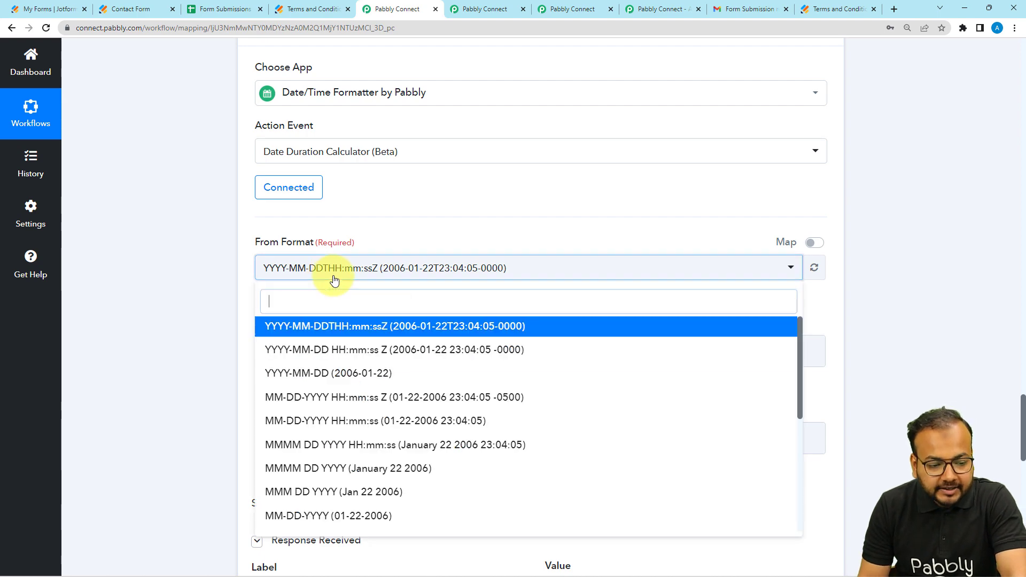
click(329, 278)
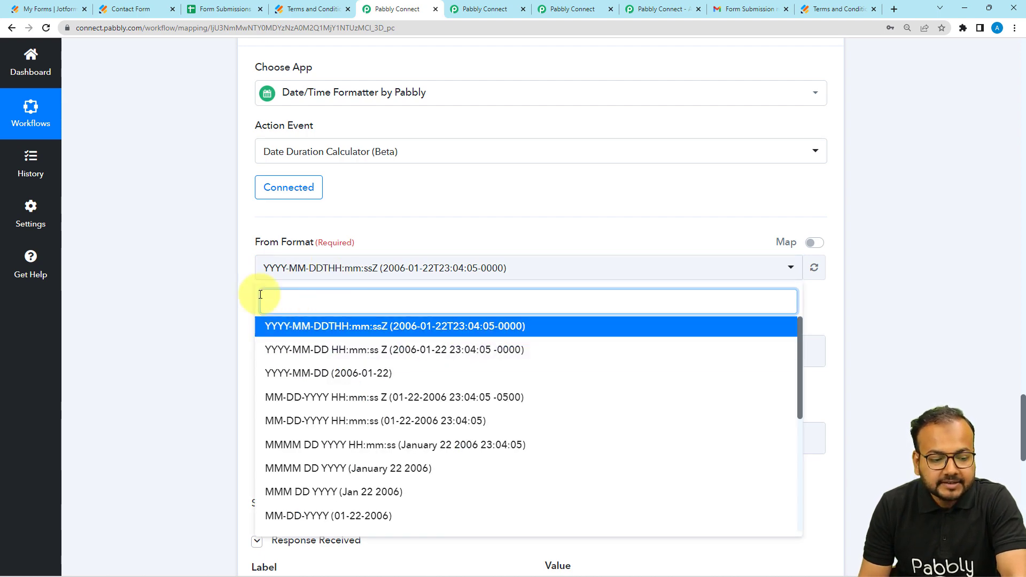
click(185, 240)
Step: Compare the Basic Format of the Current Date action with the From Format of the Date Duration Calculator
scroll(185, 240, up, 4)
scroll(185, 240, up, 12)
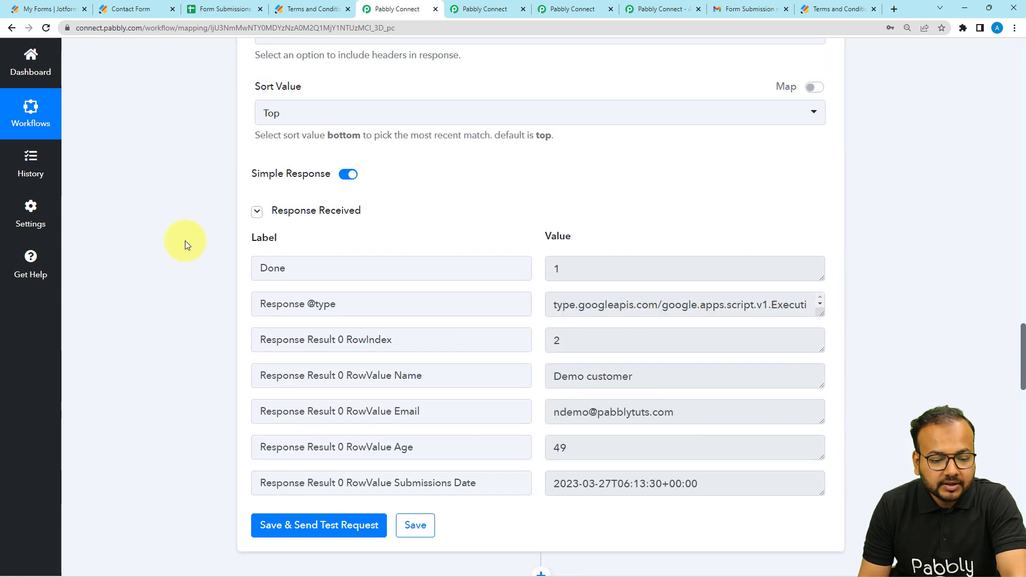
scroll(182, 302, up, 20)
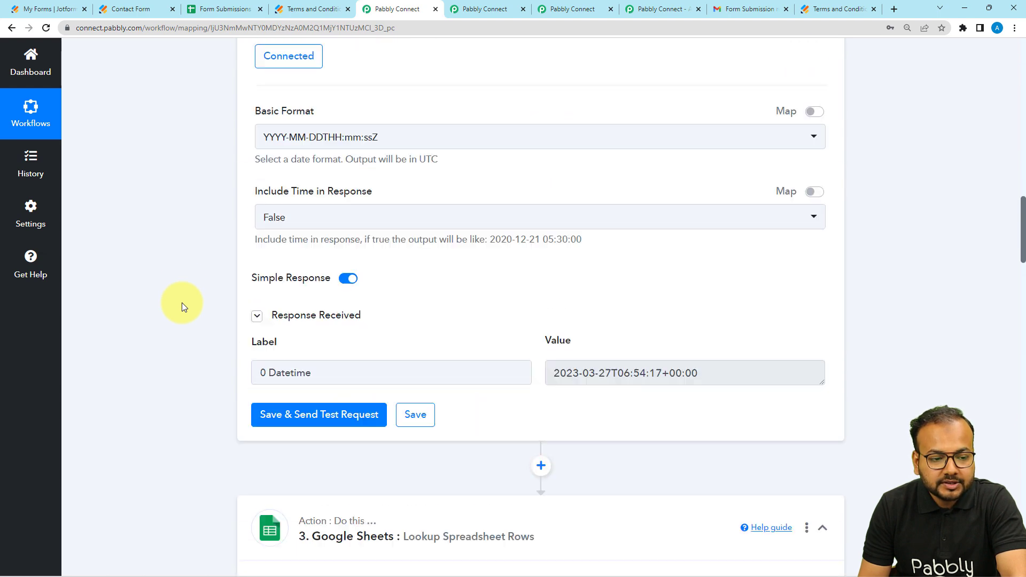
scroll(181, 302, down, 2)
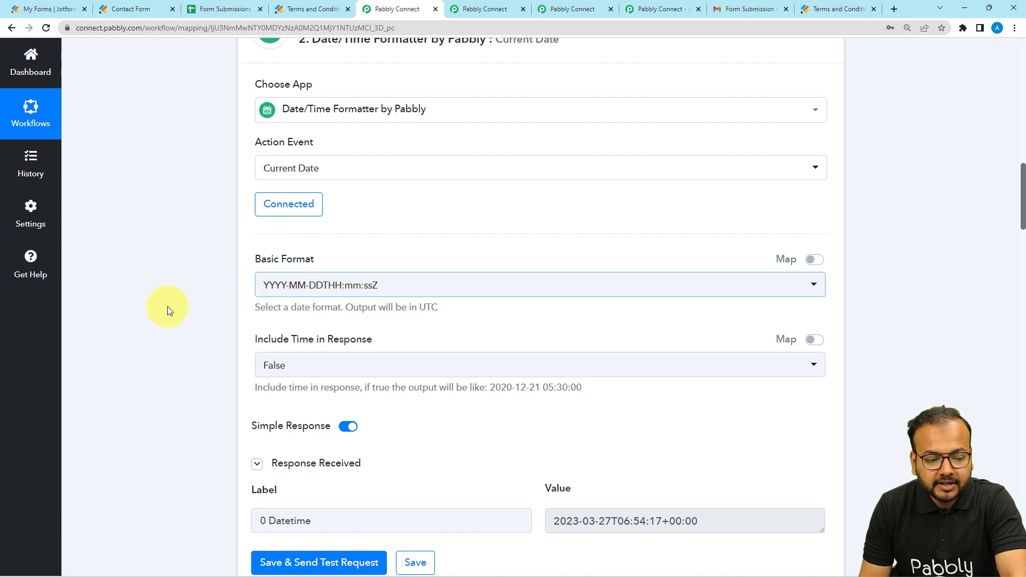
scroll(163, 308, down, 8)
scroll(163, 308, down, 17)
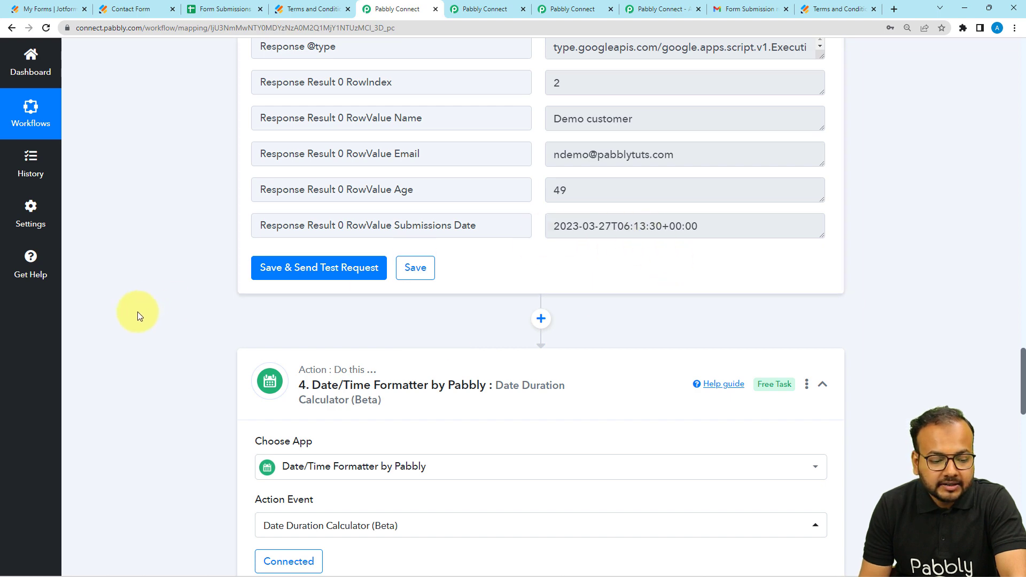
scroll(137, 313, down, 7)
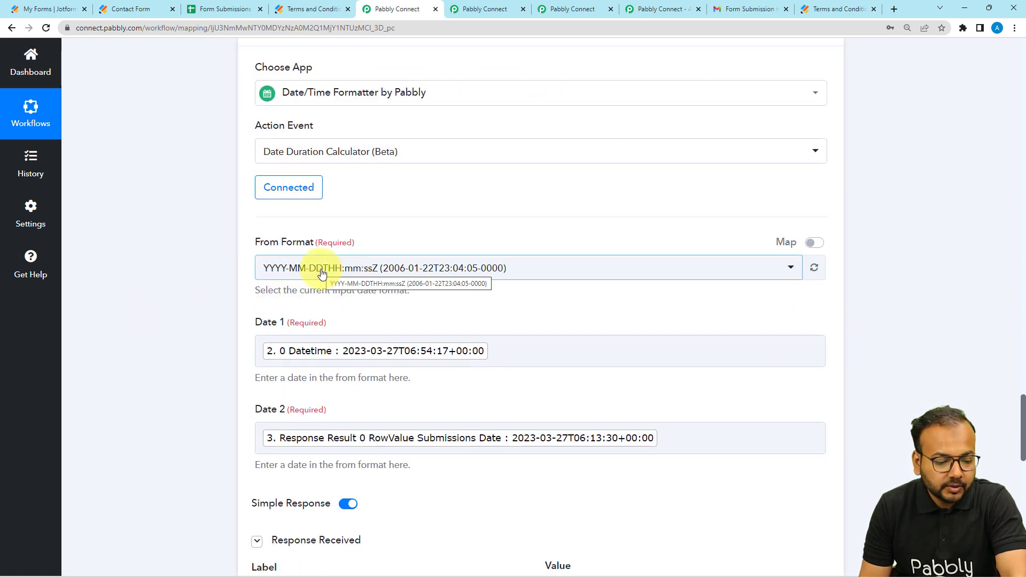
Step: Clear the mapped values from Date 1 and Date 2 in the Date Duration Calculator action
click(513, 350)
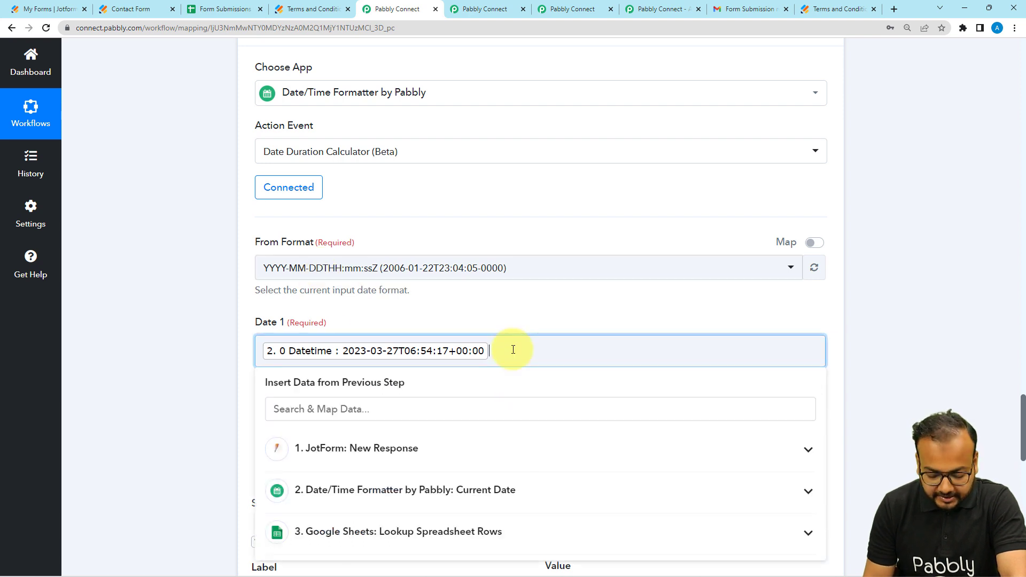
key(BackSpace)
click(515, 334)
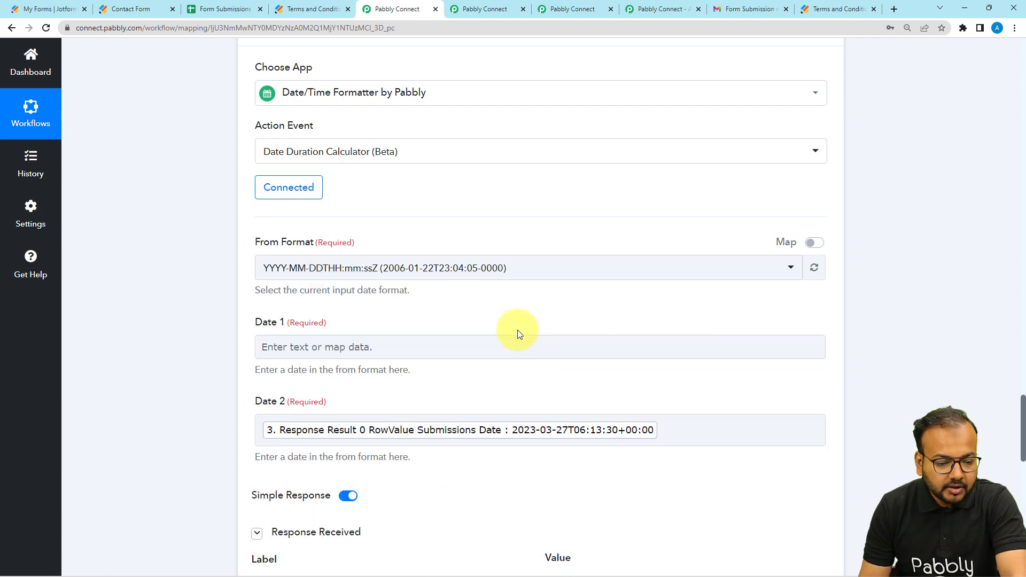
click(678, 426)
key(BackSpace)
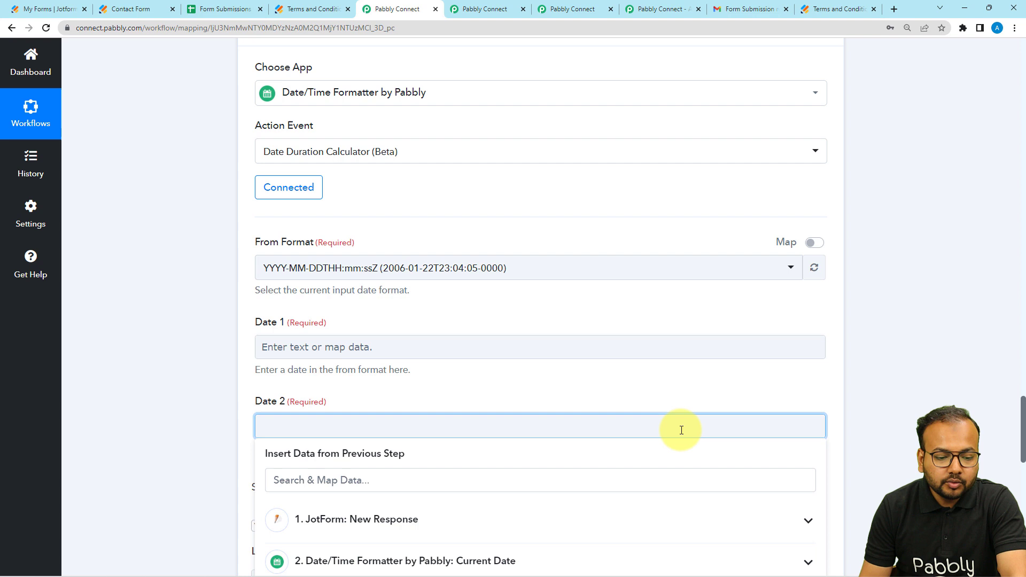
click(629, 327)
scroll(631, 328, down, 1)
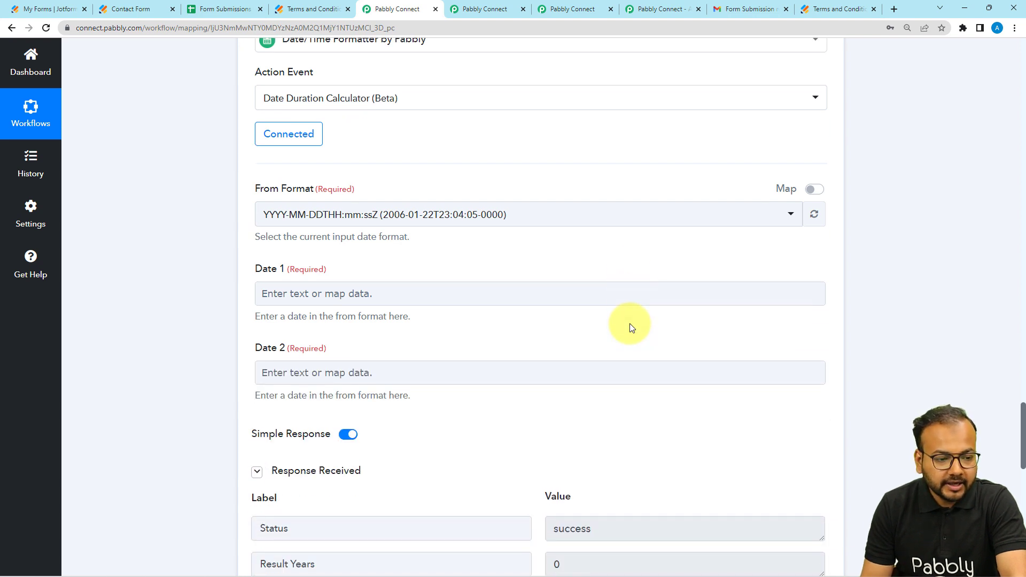
Step: Map Date 1 to the 0 Datetime value from the Current Date step
click(301, 293)
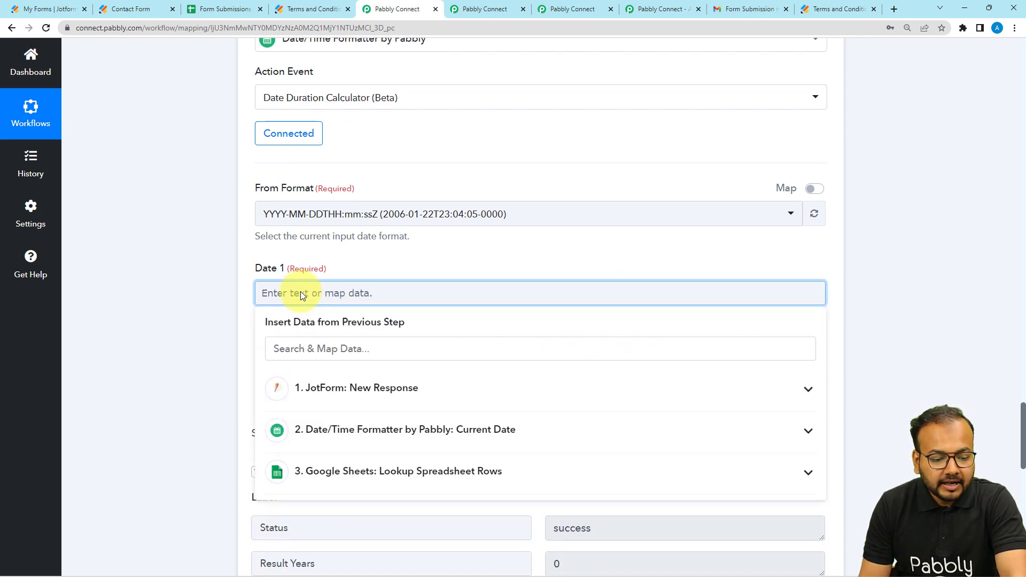
scroll(292, 315, down, 2)
click(362, 325)
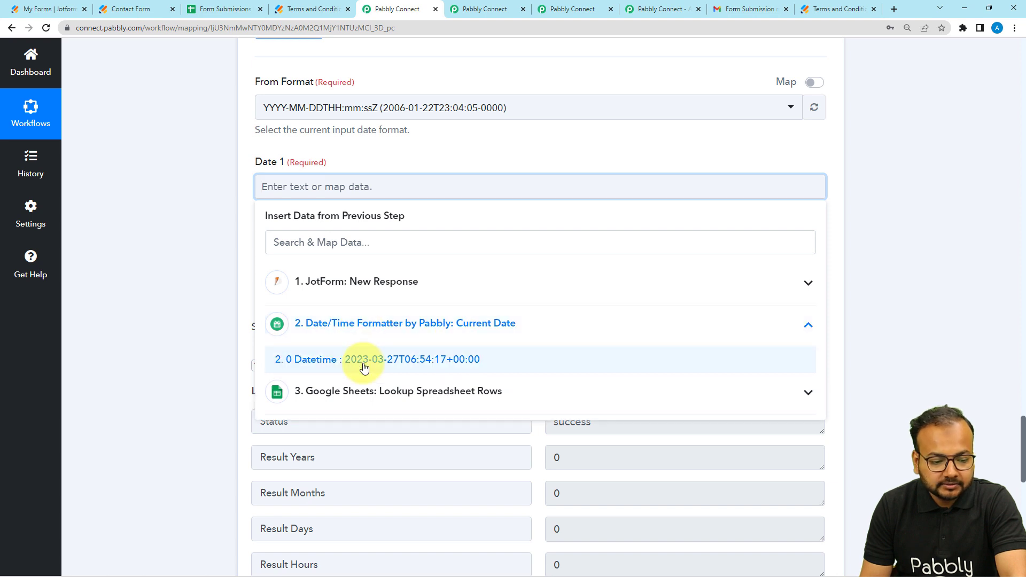
click(364, 360)
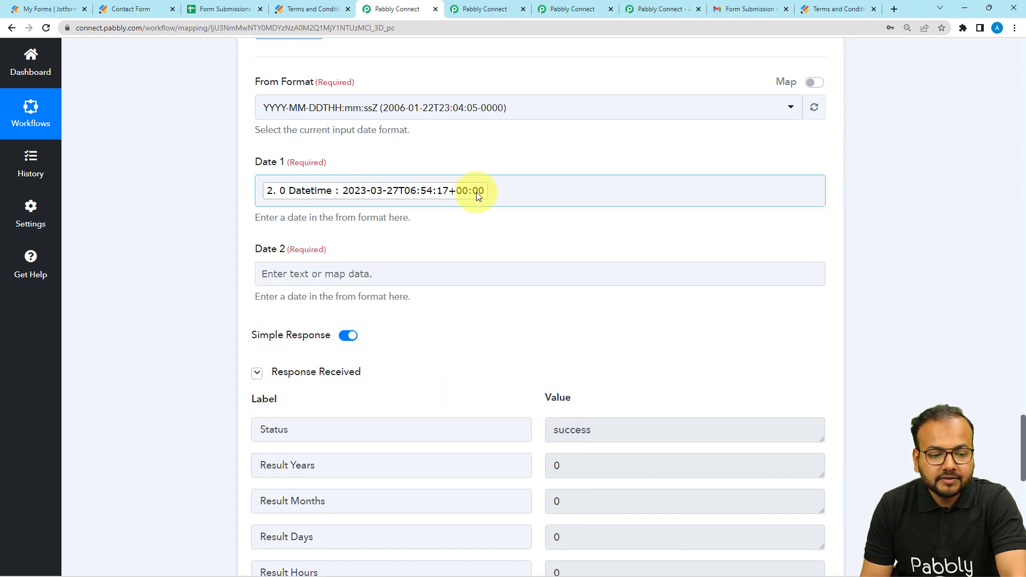
click(514, 215)
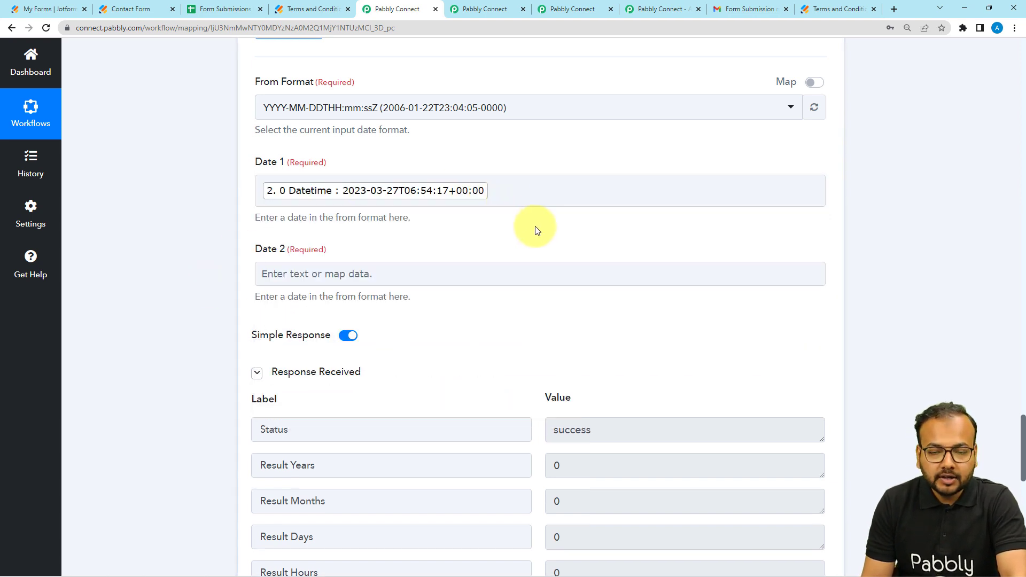
Step: Map Date 2 to the RowValue Submissions Date from the Google Sheets lookup, and save and send a test request
click(284, 275)
scroll(283, 275, down, 1)
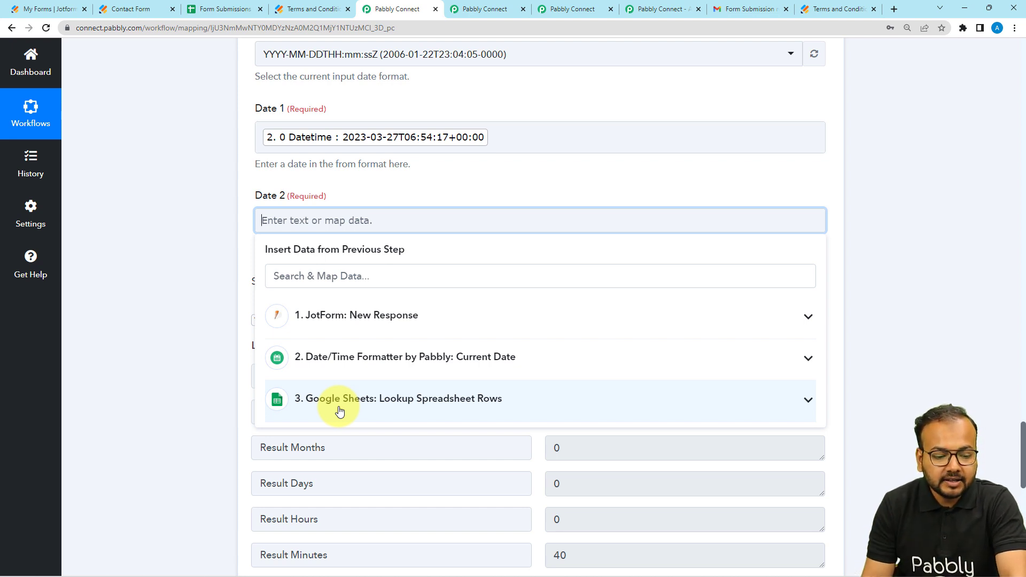
click(366, 403)
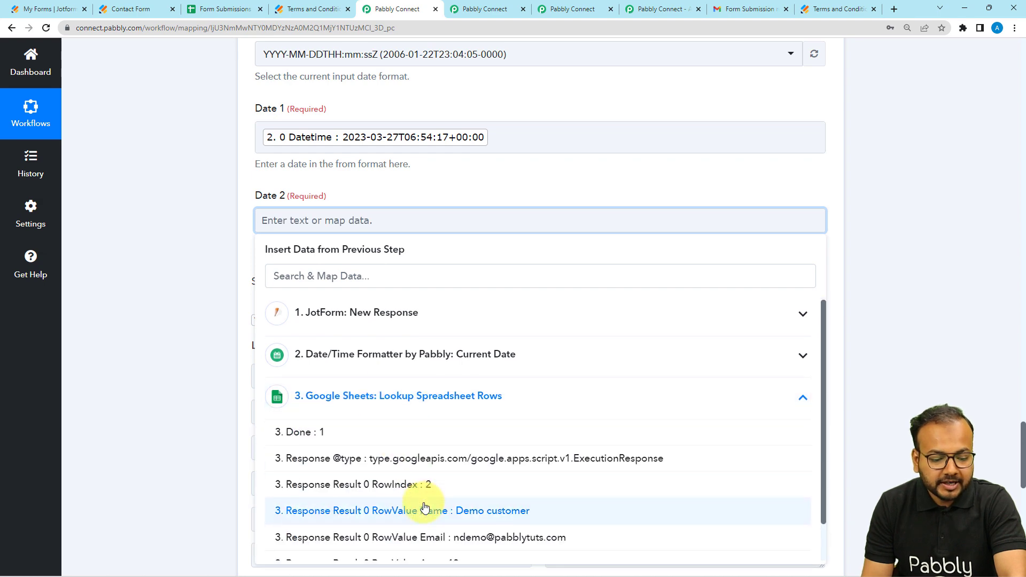
scroll(425, 507, down, 1)
click(483, 558)
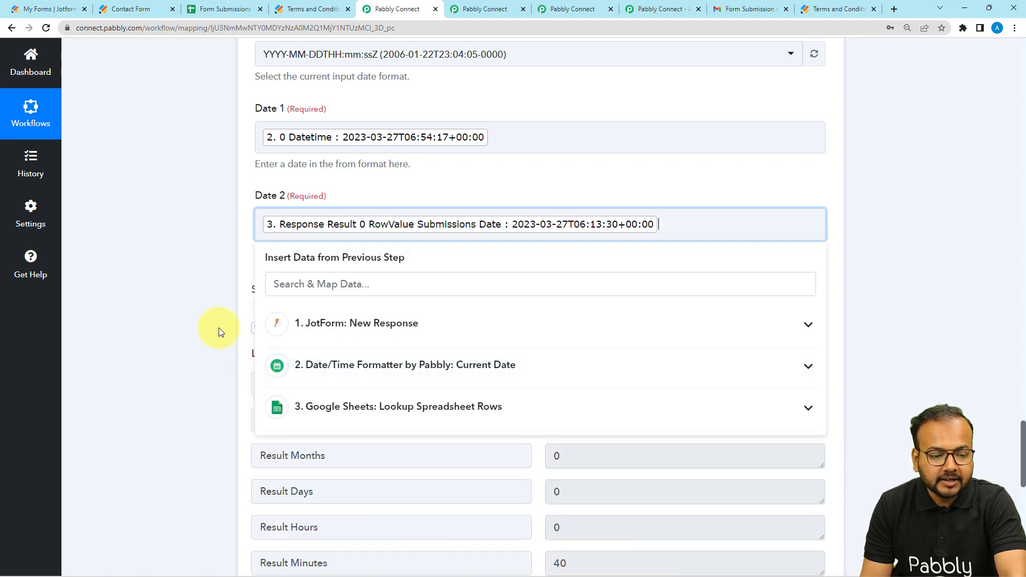
click(219, 328)
scroll(219, 328, down, 3)
click(269, 505)
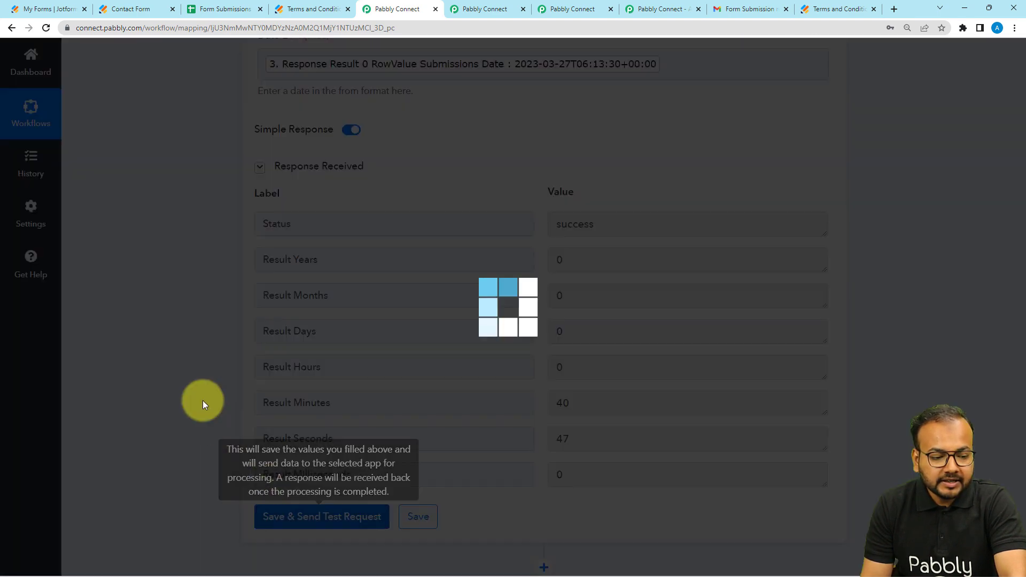
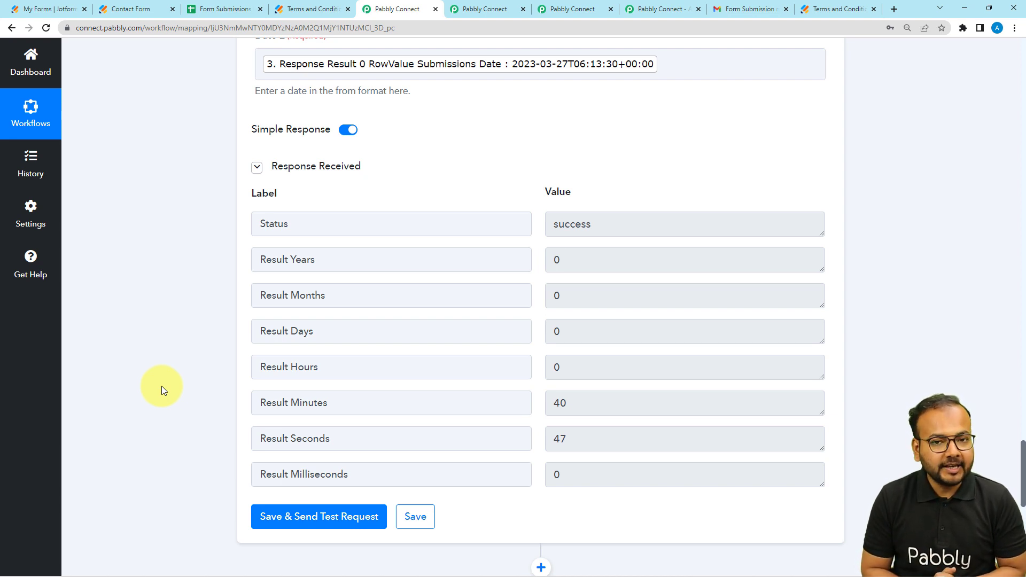
Step: Review the Date Duration Calculator's response fields and the Term Accepted cell of row 2 in the Form Submissions Data spreadsheet
scroll(161, 386, down, 2)
scroll(162, 386, up, 1)
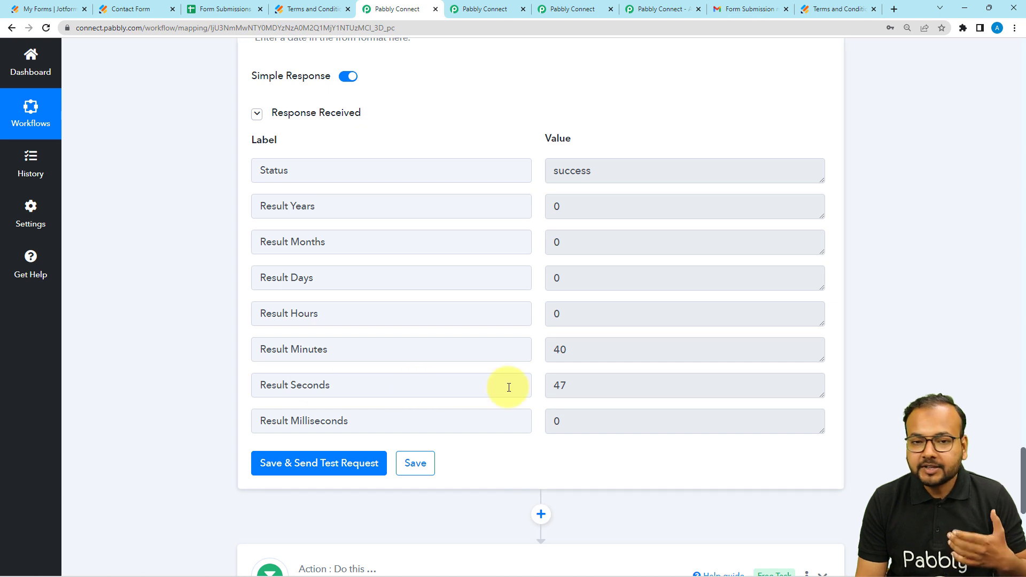
scroll(217, 380, down, 2)
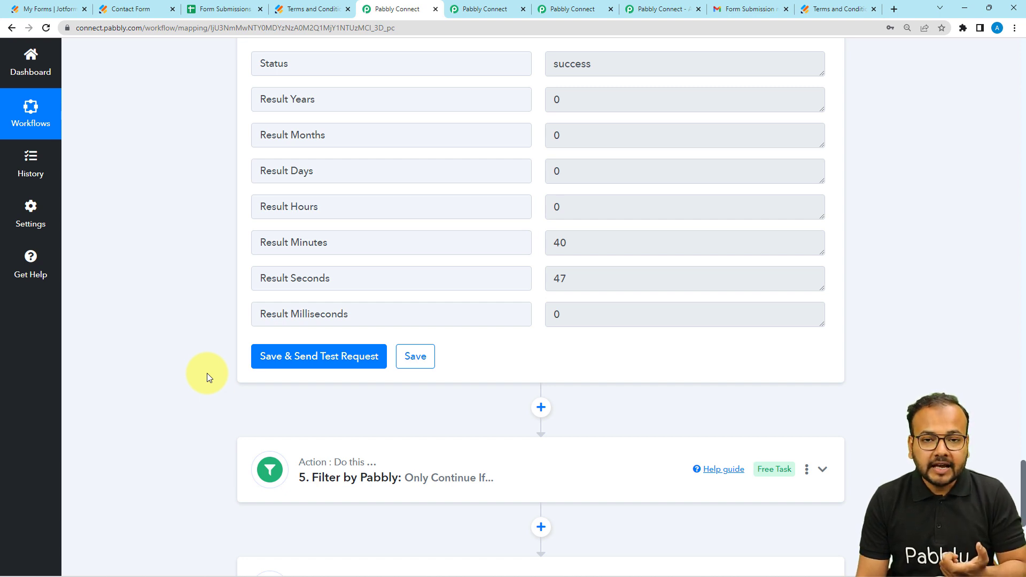
scroll(206, 373, down, 1)
click(203, 9)
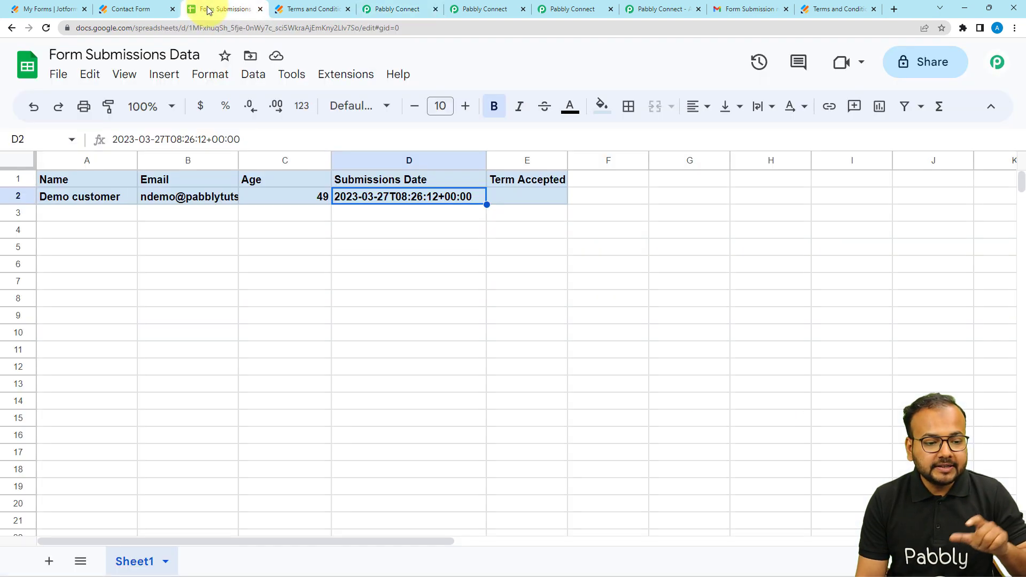
click(529, 200)
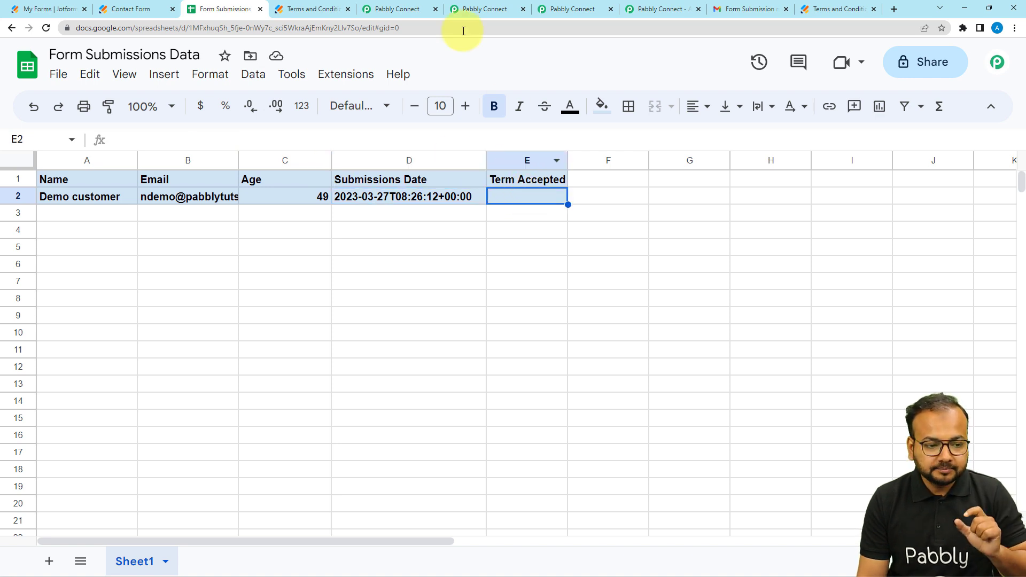
Step: Return to the Pabbly Connect workflow, expand the Filter by Pabbly action and review its condition
click(396, 8)
scroll(293, 256, down, 3)
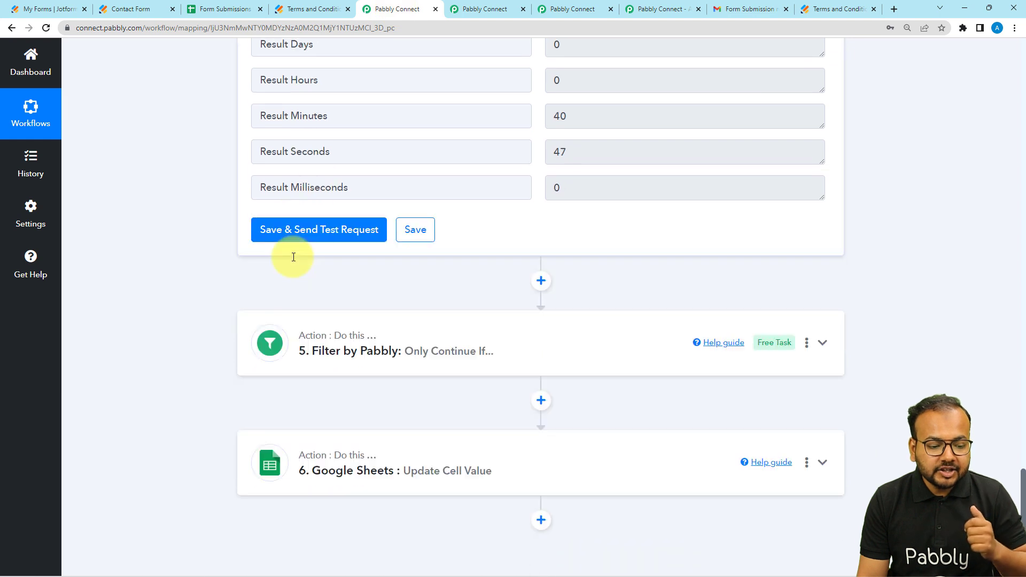
click(336, 284)
scroll(239, 284, down, 2)
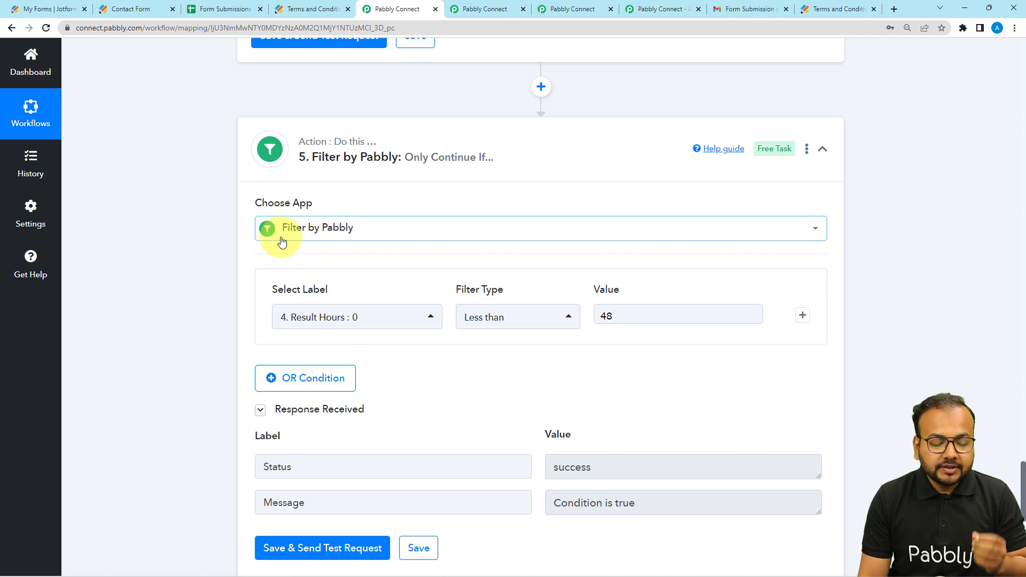
scroll(169, 241, down, 2)
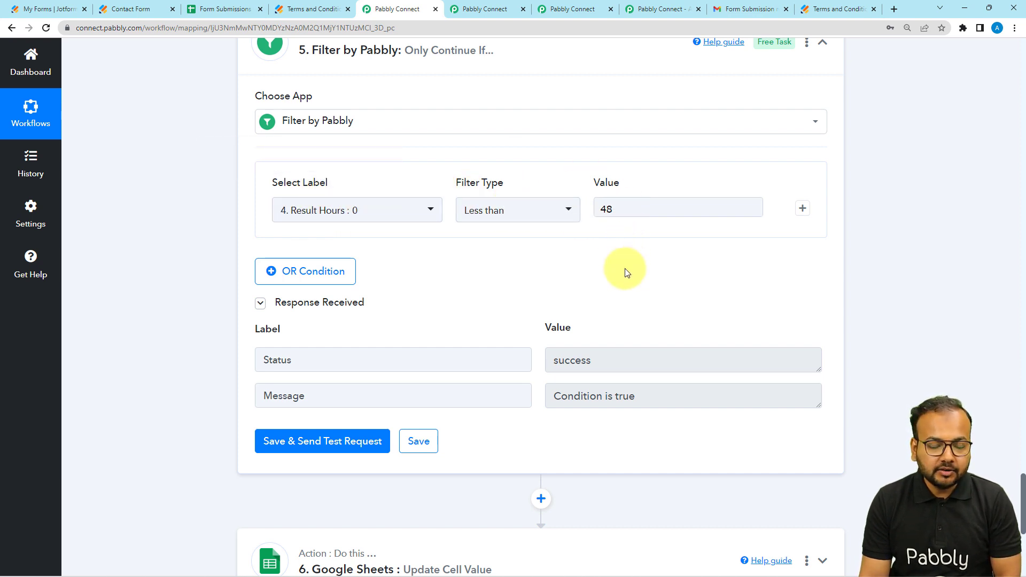
scroll(535, 299, up, 3)
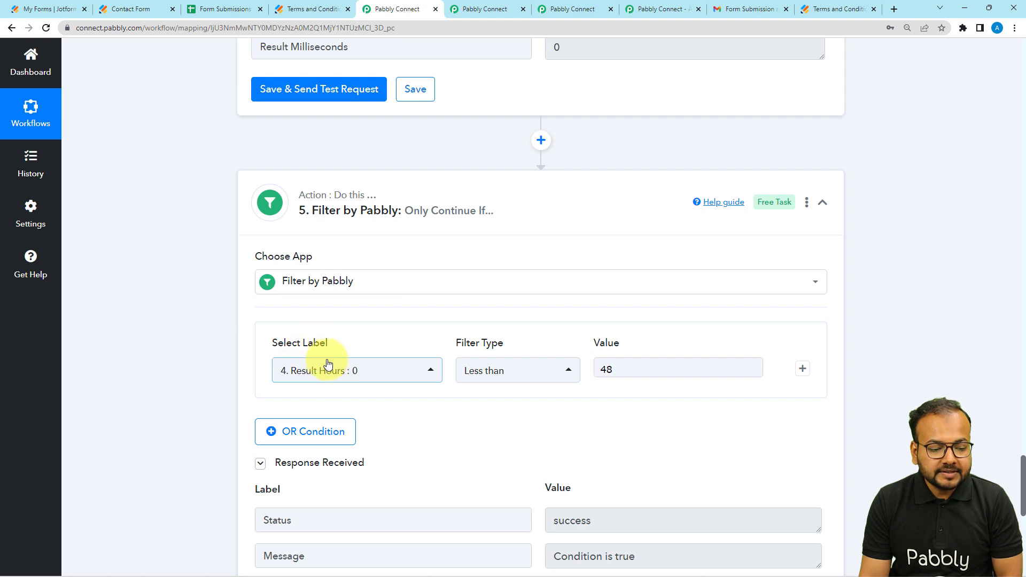
Step: Examine the label choices for the filter condition and locate Result Hours in the Date Duration Calculator response
click(326, 378)
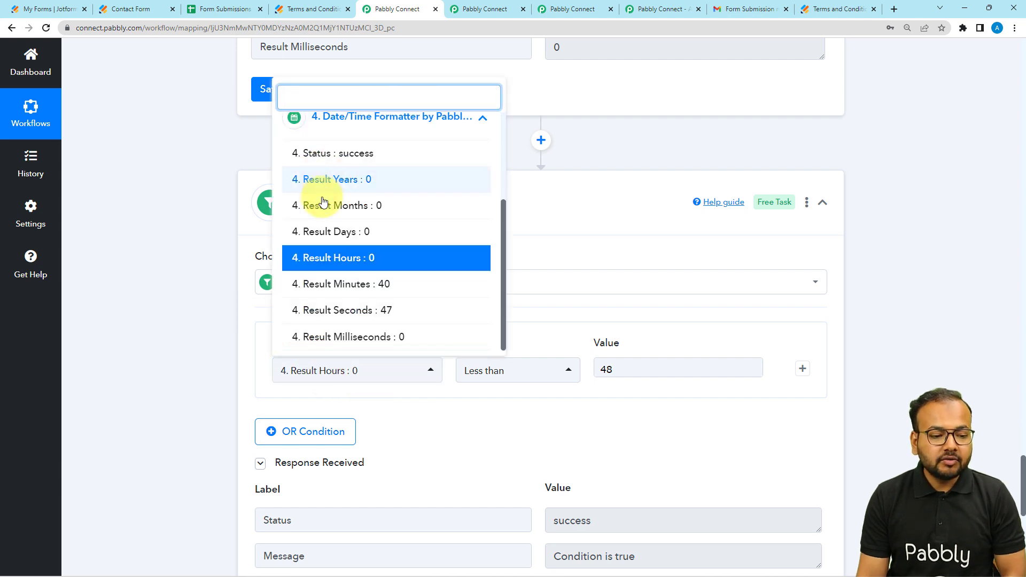
scroll(320, 224, up, 3)
click(324, 224)
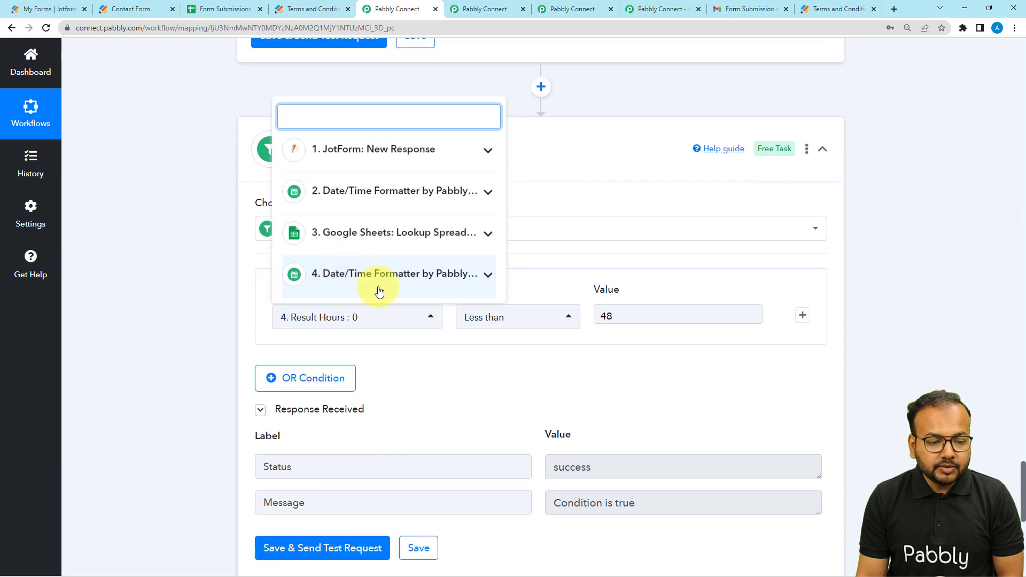
click(131, 242)
scroll(130, 242, up, 5)
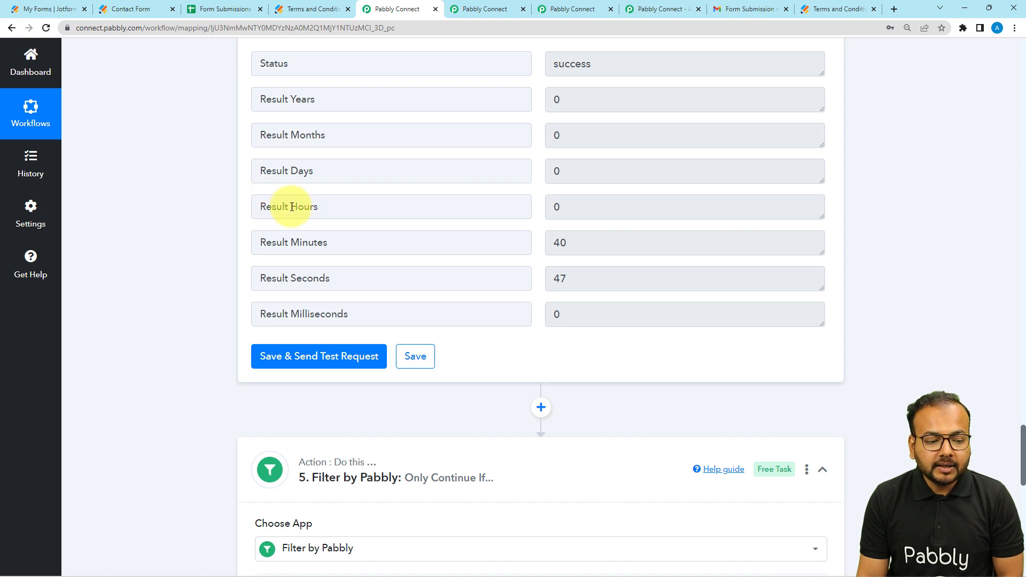
drag(291, 207, 325, 209)
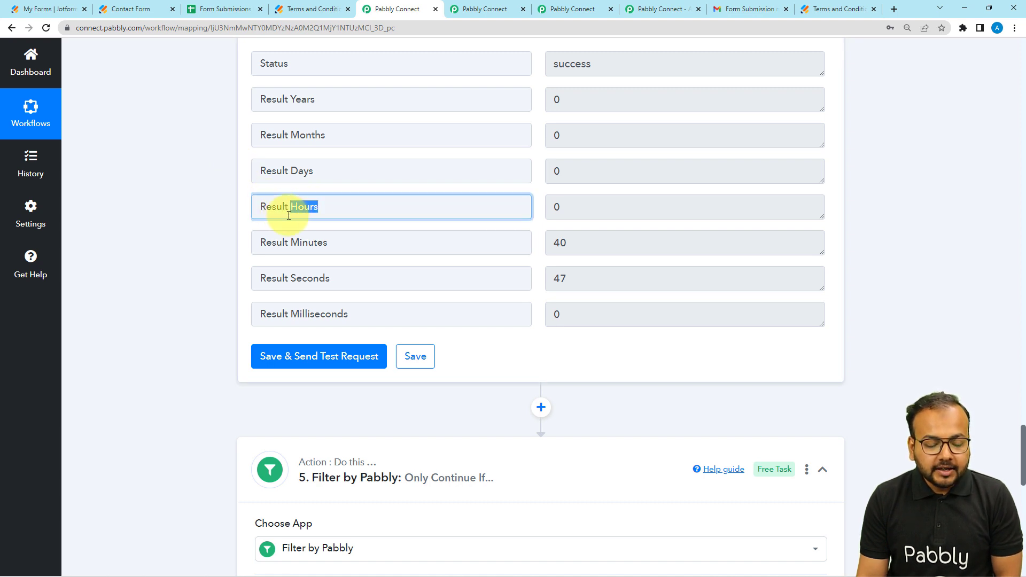
scroll(184, 278, down, 7)
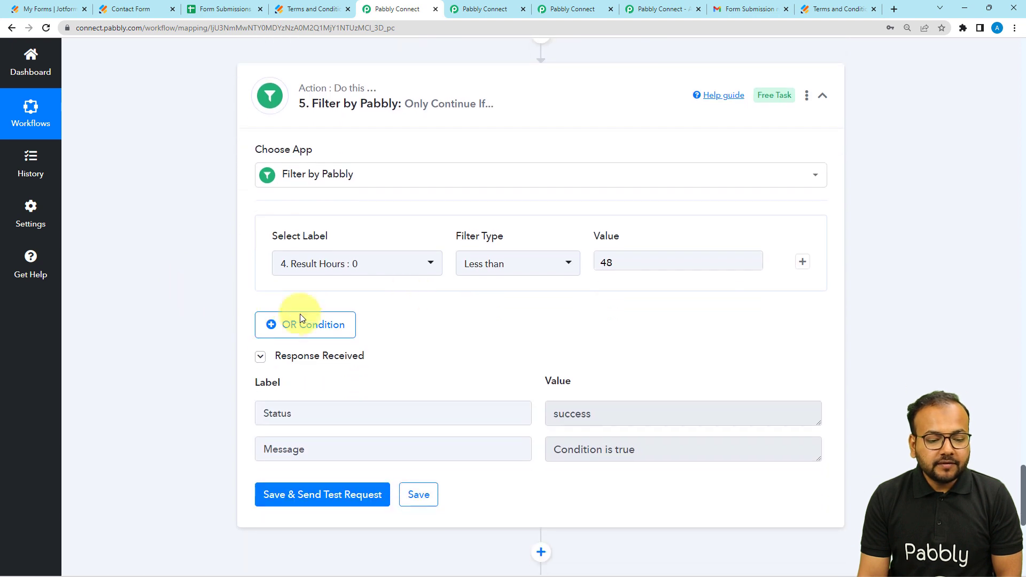
Step: Choose Less than as the filter type and recheck the Result Hours field of the Date Duration Calculator
click(498, 276)
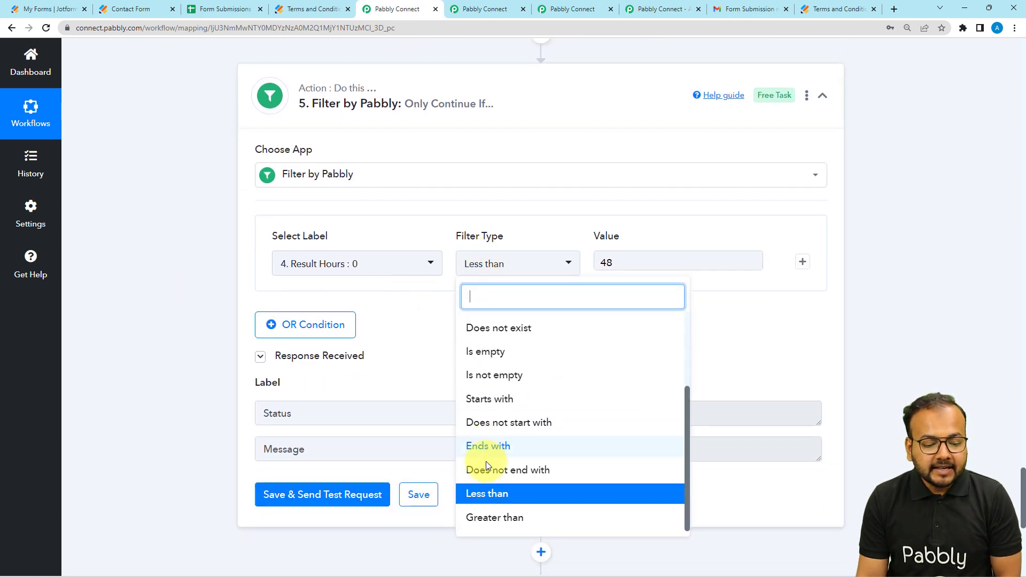
click(488, 495)
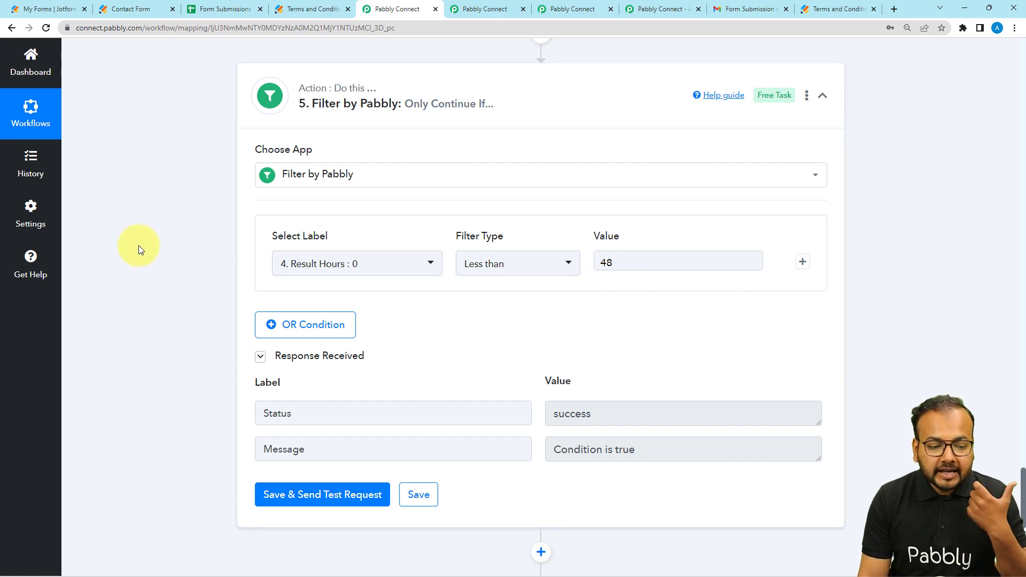
scroll(153, 256, up, 7)
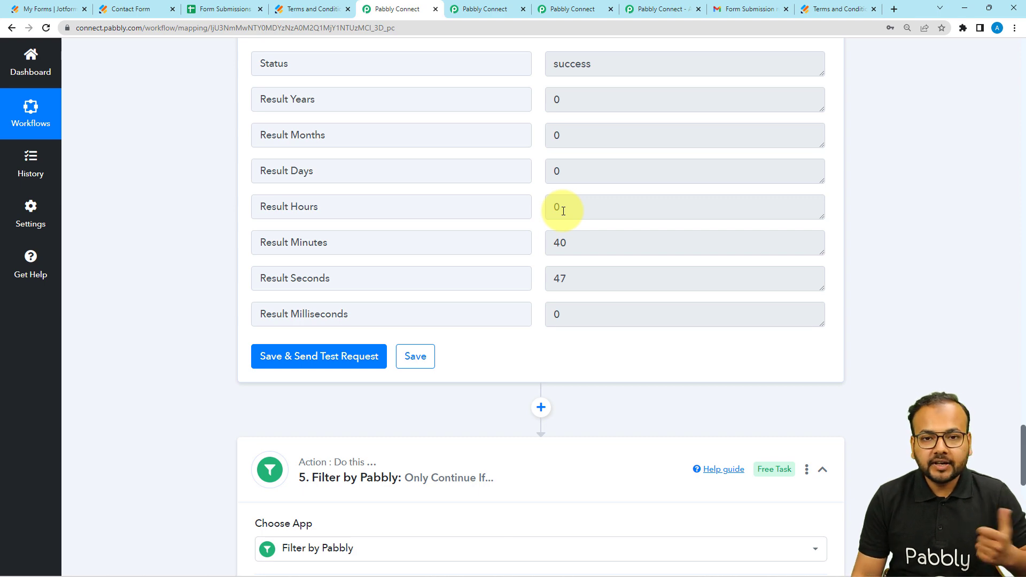
scroll(561, 212, down, 6)
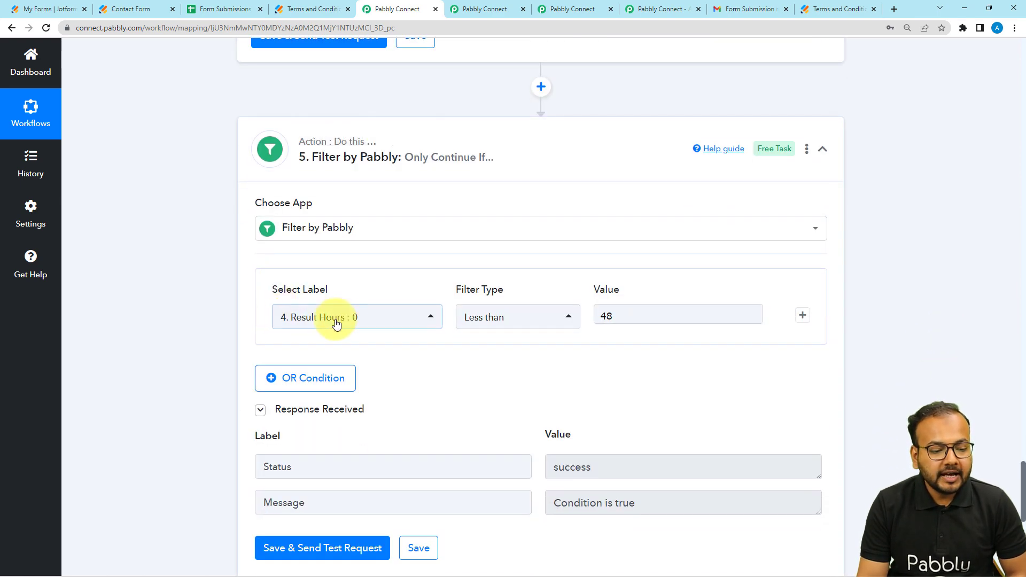
Step: Choose Result Hours from the step 4 Date/Time Formatter as the filter condition's label and check the filter type
click(345, 323)
click(343, 278)
scroll(343, 316, down, 3)
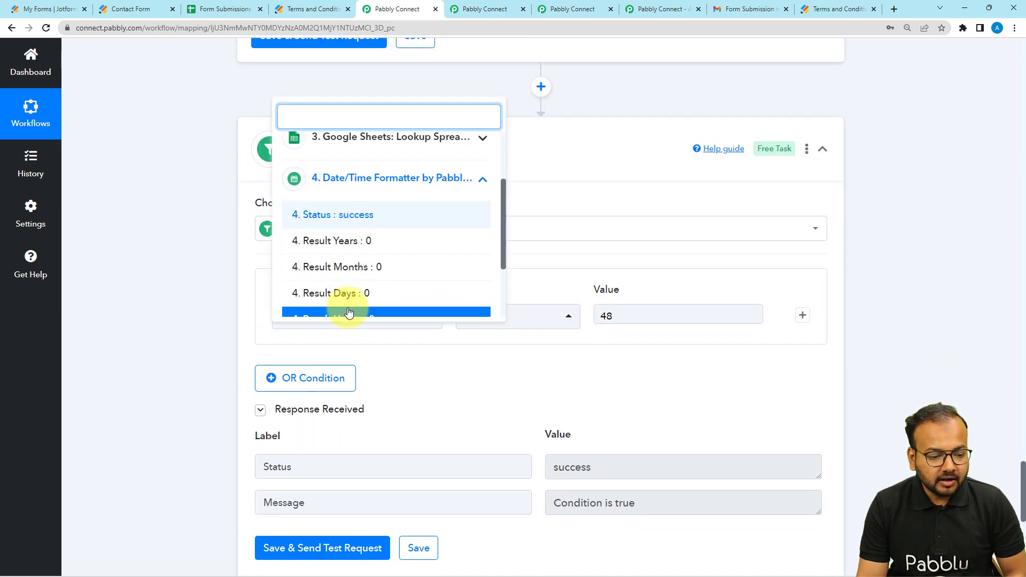
click(339, 306)
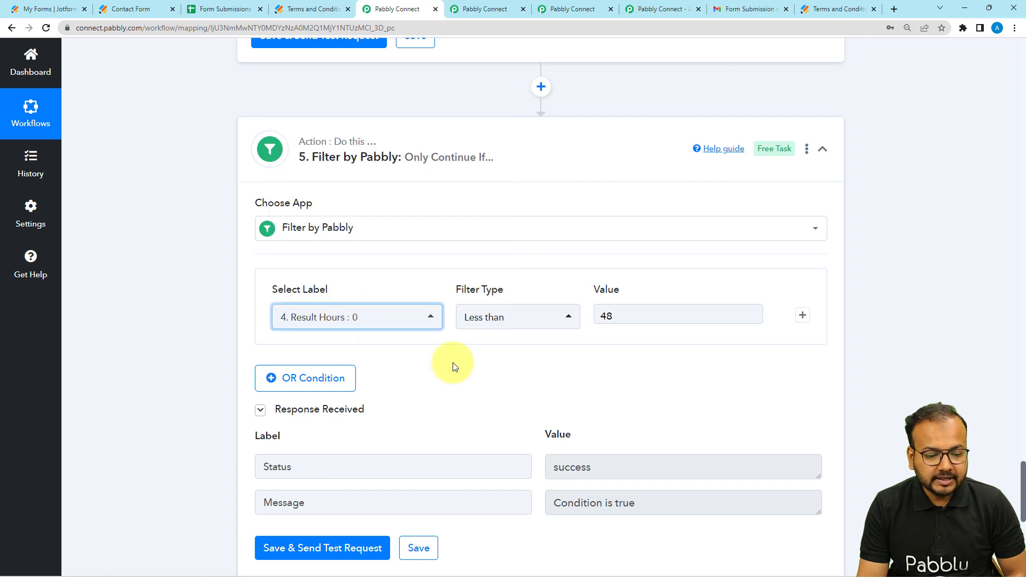
click(484, 330)
click(639, 343)
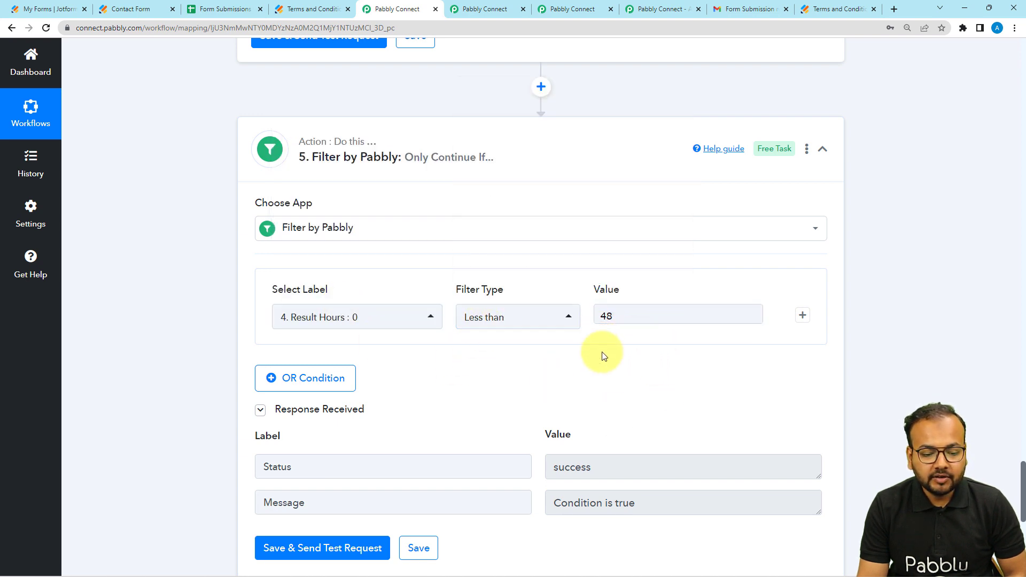
Step: Save the Filter by Pabbly action and send a test request
scroll(602, 355, down, 1)
scroll(247, 414, down, 3)
click(293, 334)
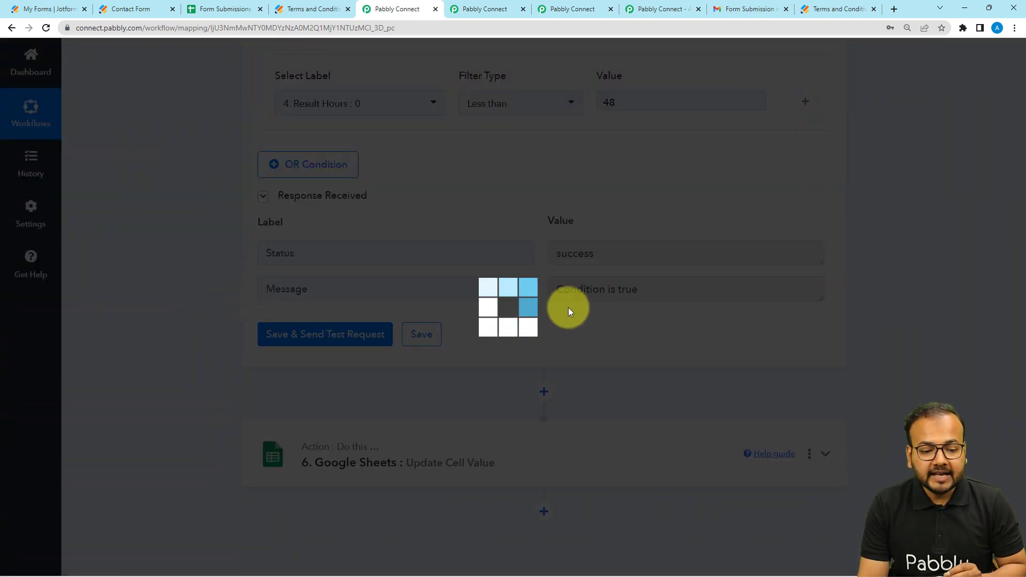
scroll(627, 303, down, 2)
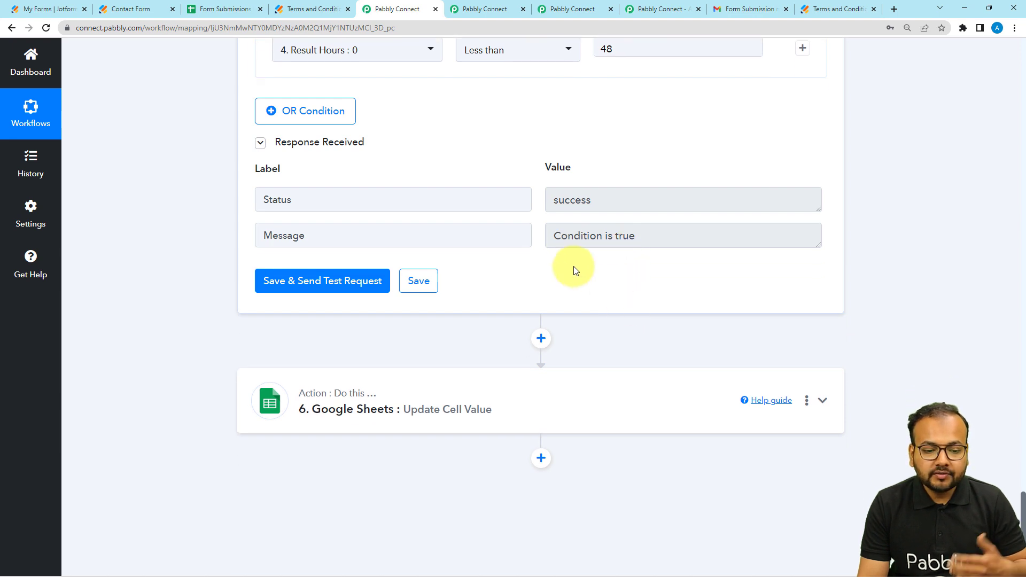
scroll(640, 275, down, 1)
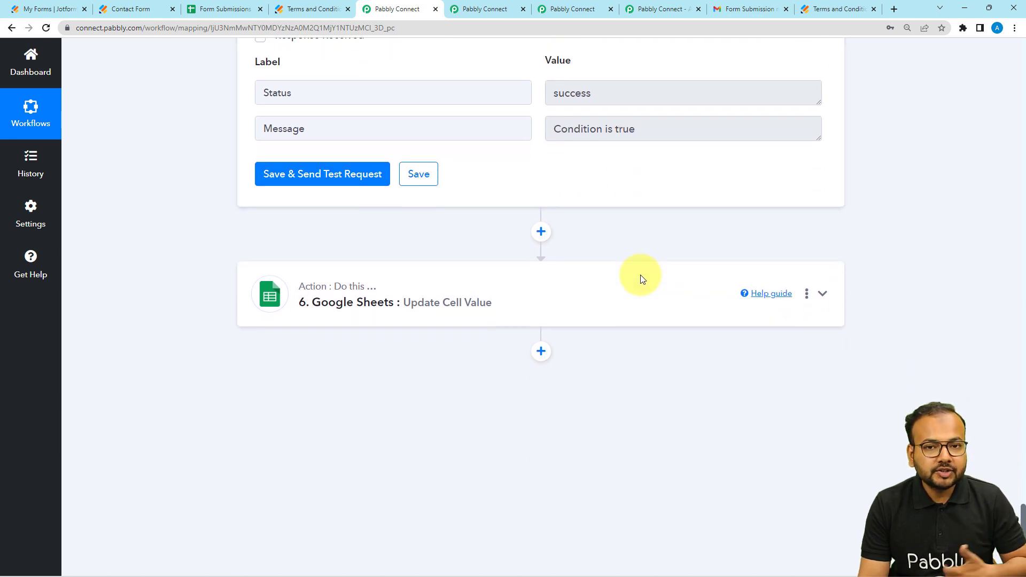
Step: Check the Term Accepted cell in the spreadsheet, return to the workflow and expand the Google Sheets Update Cell Value action
click(227, 8)
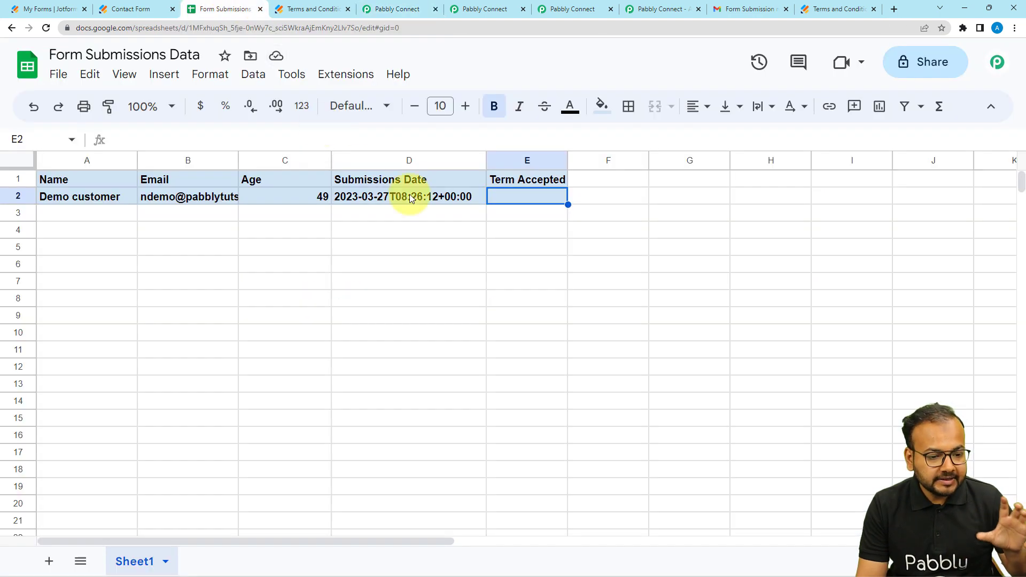
click(404, 8)
click(348, 305)
scroll(229, 315, down, 2)
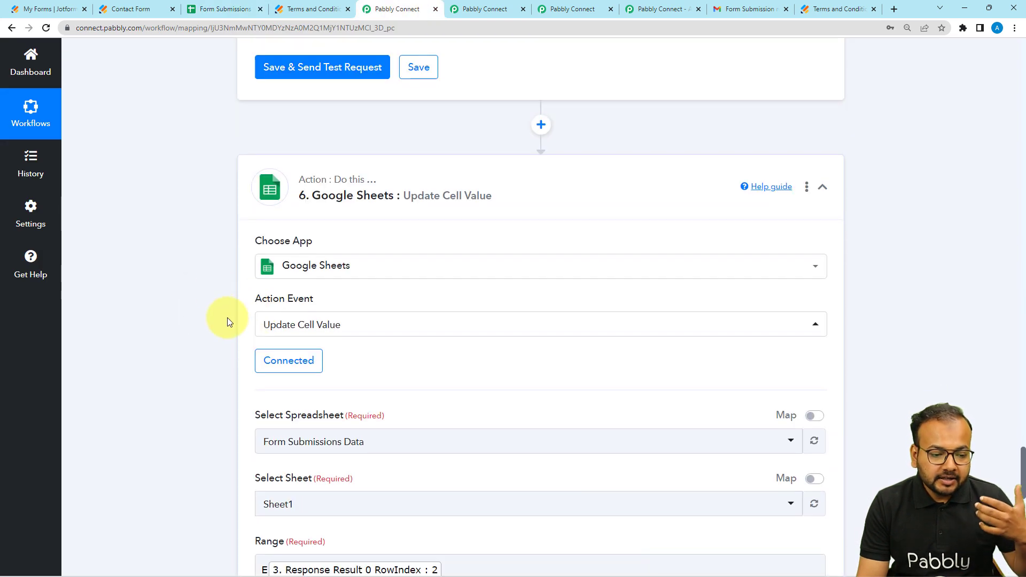
scroll(262, 242, down, 1)
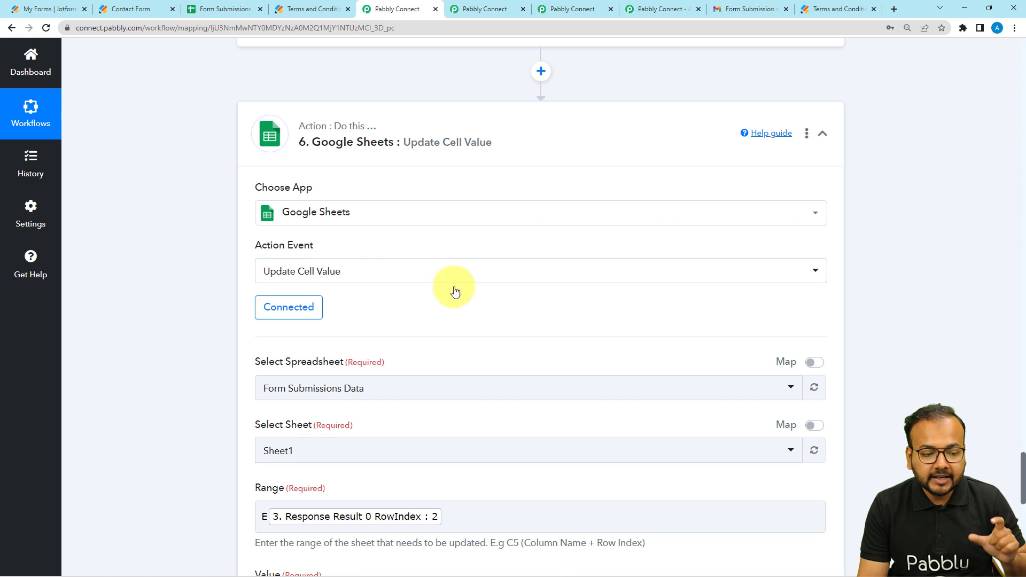
scroll(453, 290, down, 2)
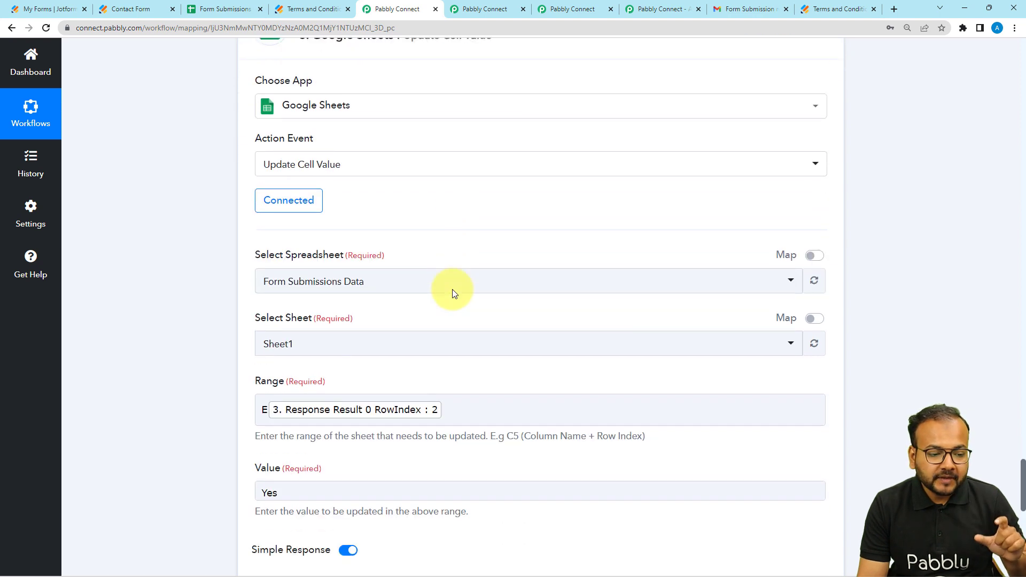
Step: Choose Update Cell Value as the Google Sheets action event and check the spreadsheet choices
click(297, 167)
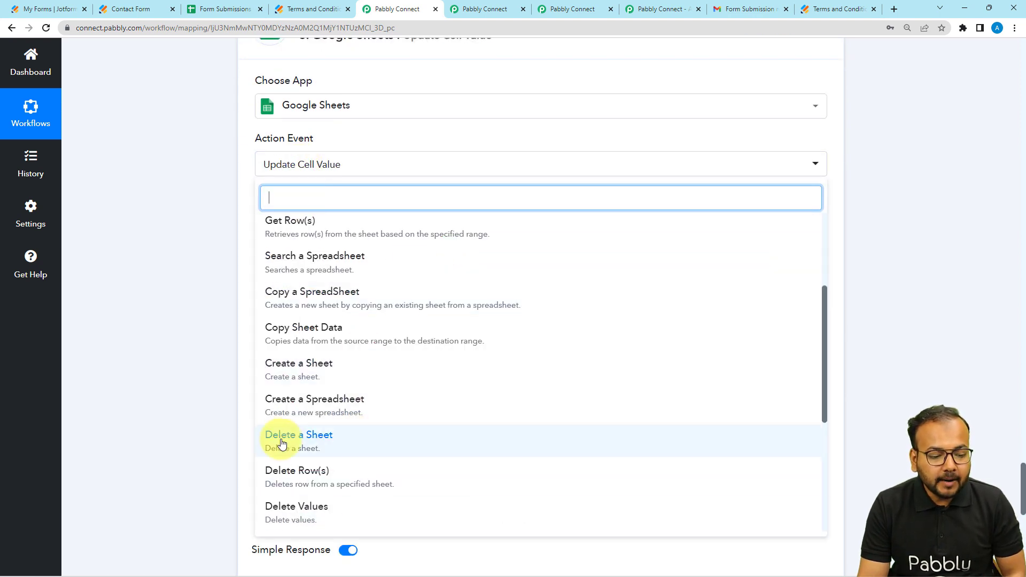
scroll(282, 444, down, 5)
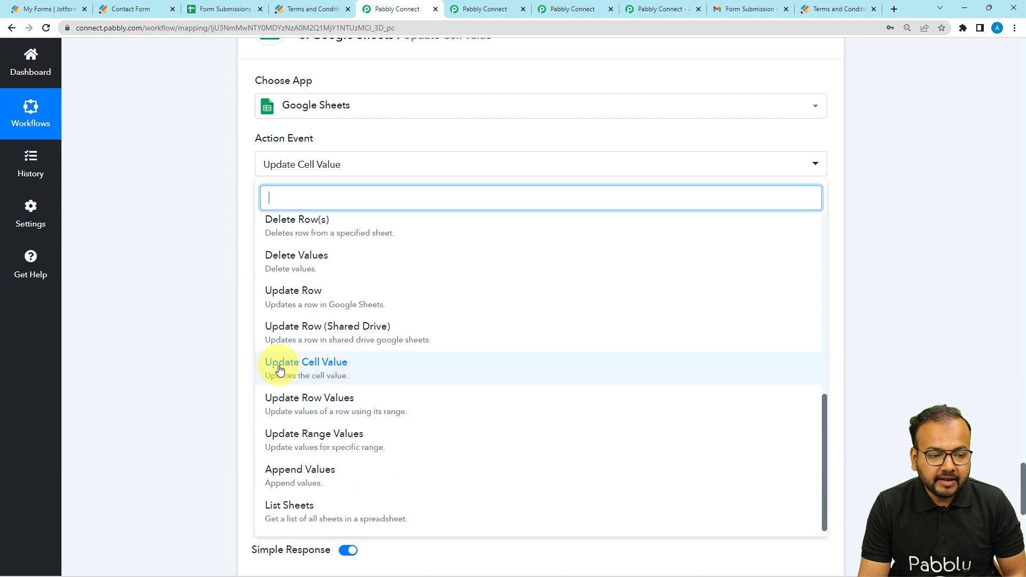
click(280, 370)
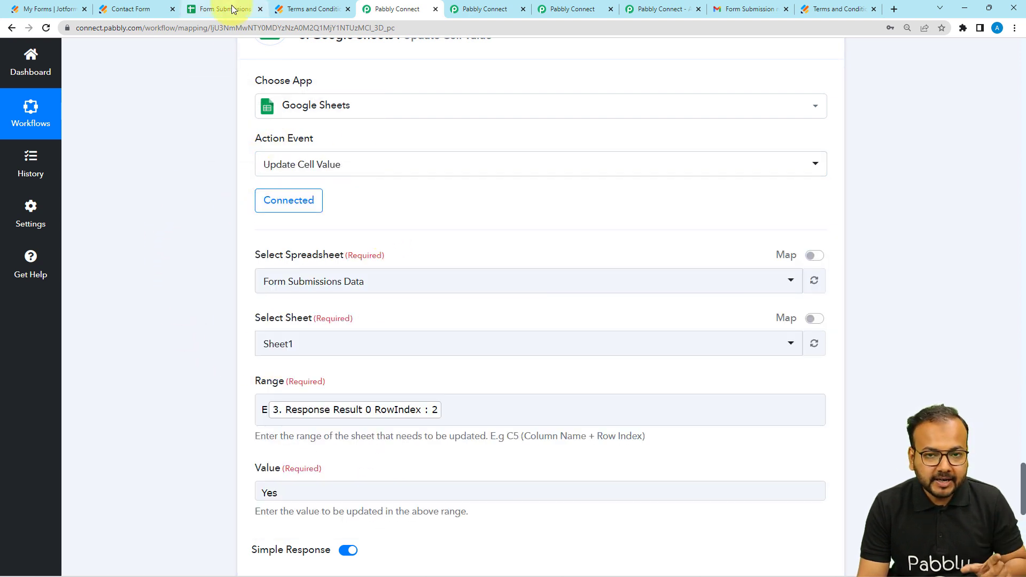
click(306, 282)
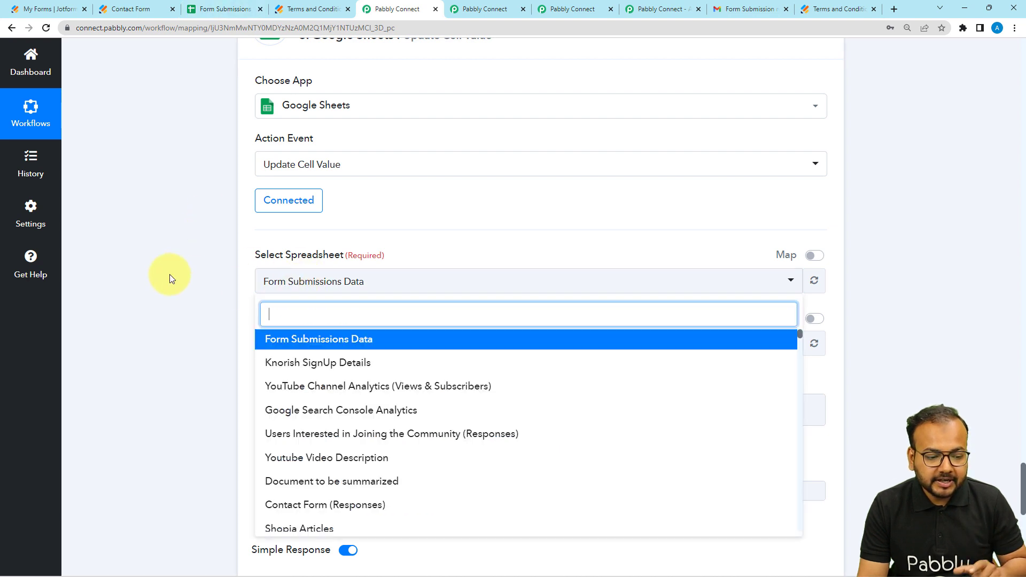
click(171, 278)
scroll(171, 277, down, 4)
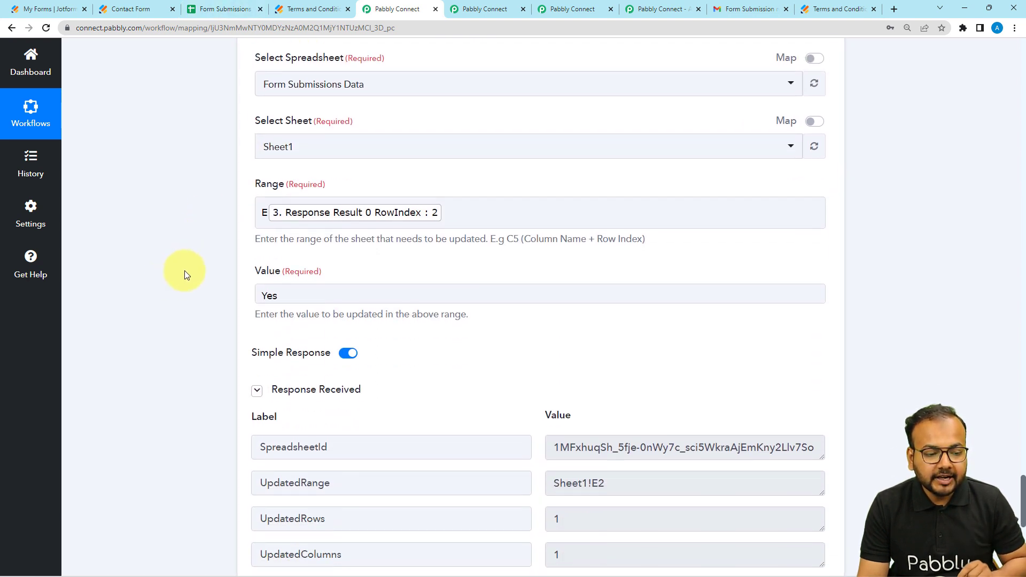
Step: Reduce the Update Cell Value range to the column letter E and check the Term Accepted column in the spreadsheet
click(498, 202)
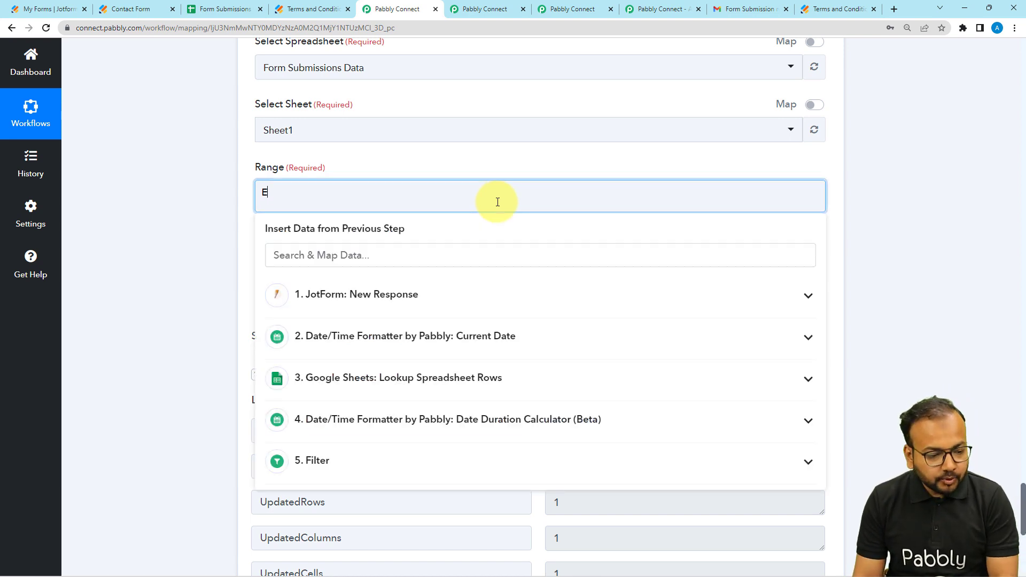
click(209, 207)
click(210, 8)
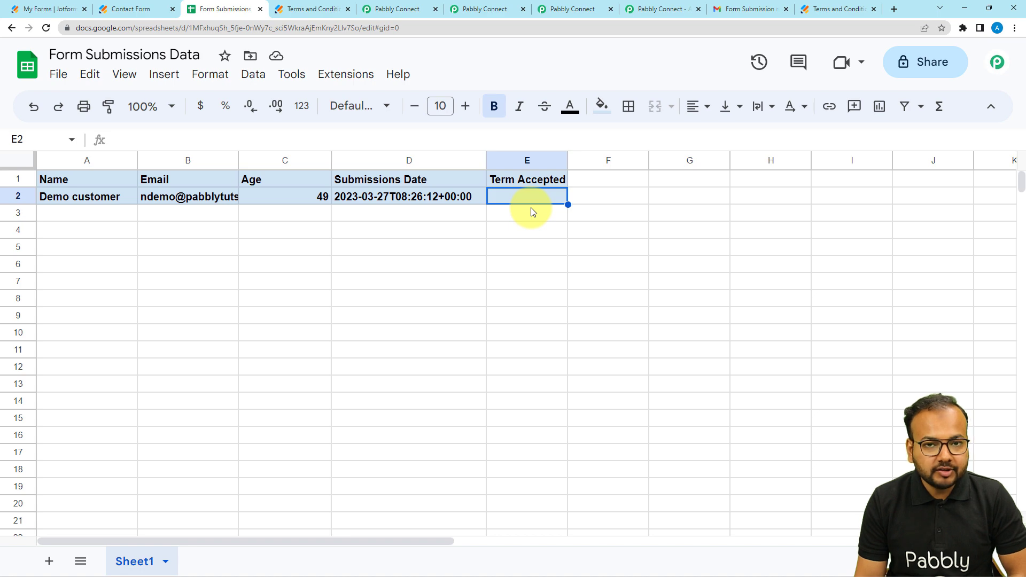
Step: Check the Google Sheets Add New Row field mappings in the workflow that records contact form submissions
click(482, 9)
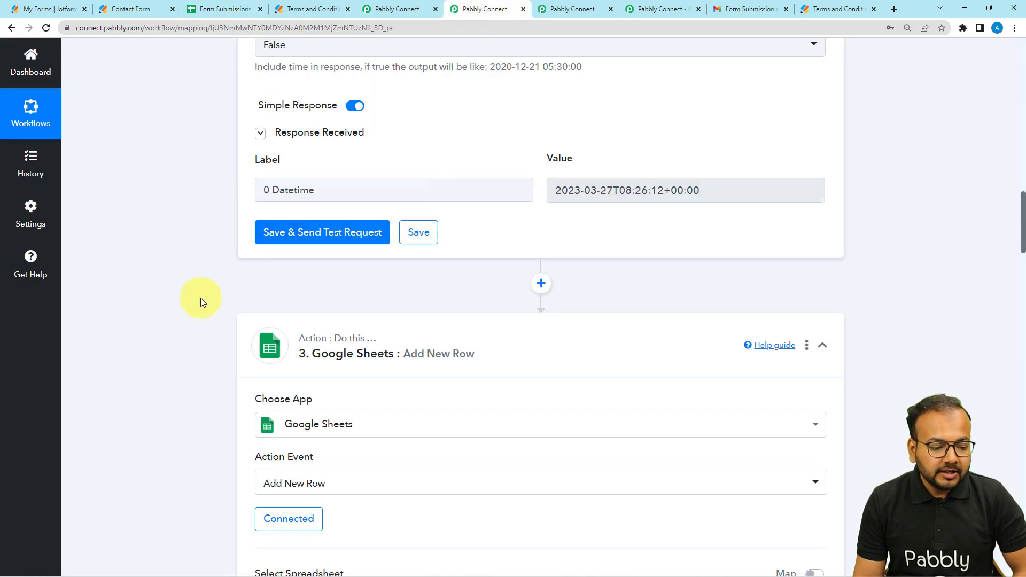
scroll(197, 305, down, 7)
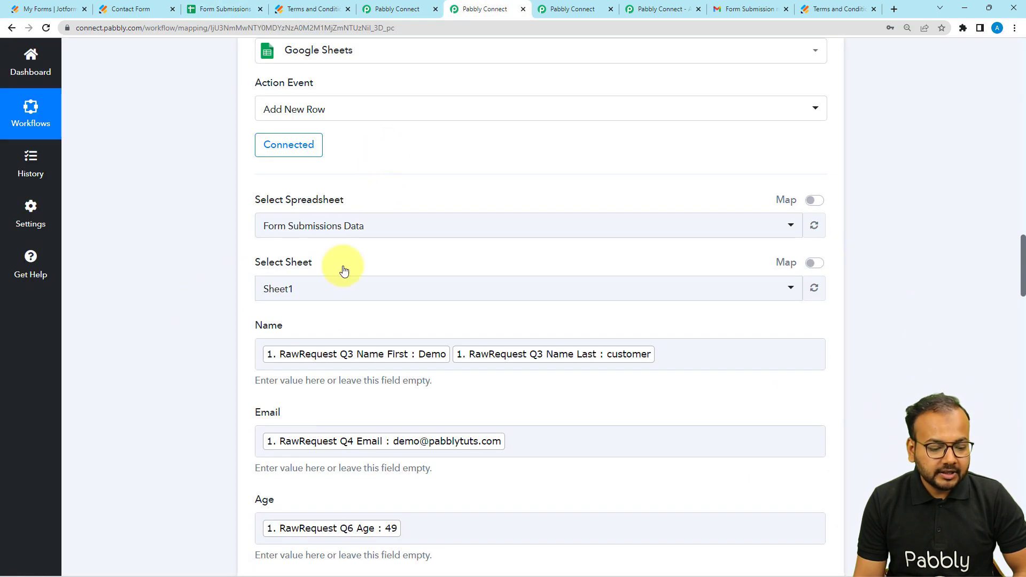
scroll(264, 399, down, 2)
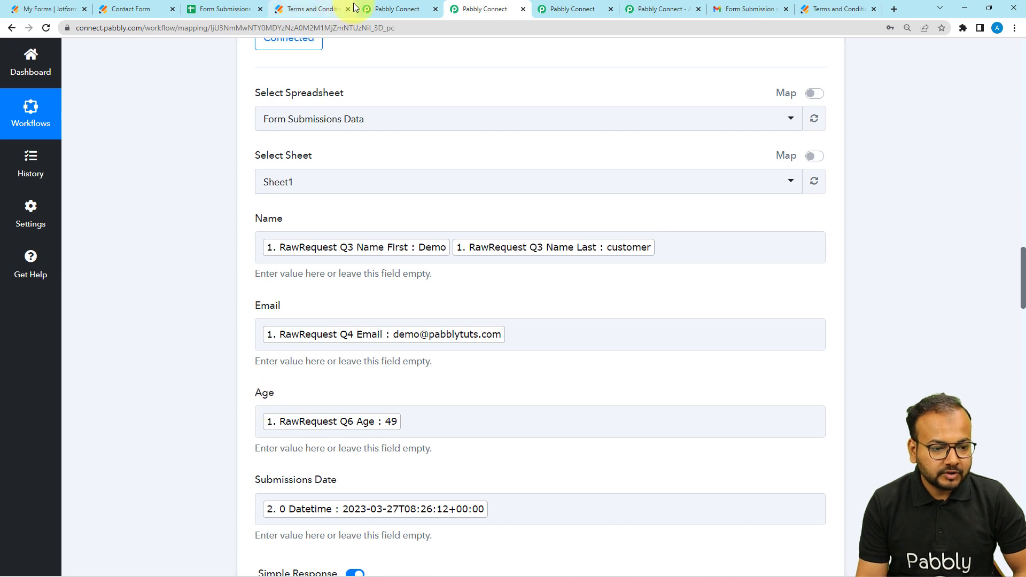
Step: Complete the Update Cell Value range by mapping Response Result 0 RowIndex from the step 3 spreadsheet lookup after E
click(398, 9)
click(278, 191)
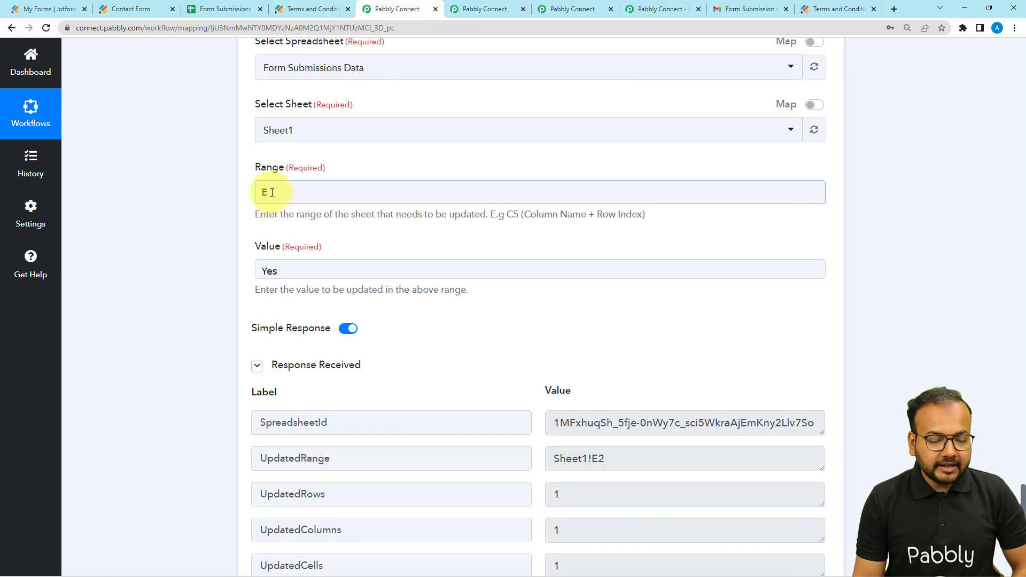
click(272, 192)
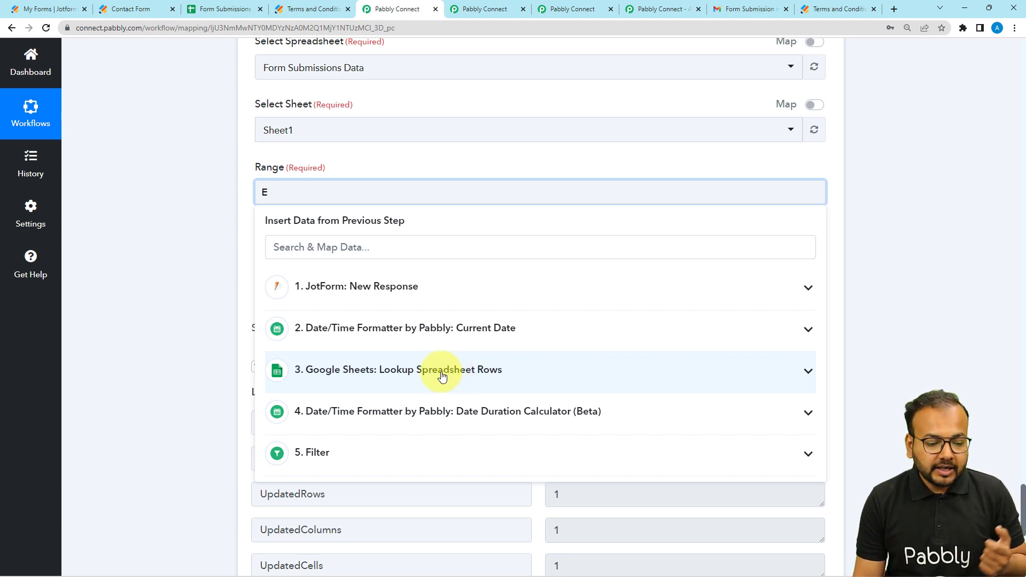
click(401, 374)
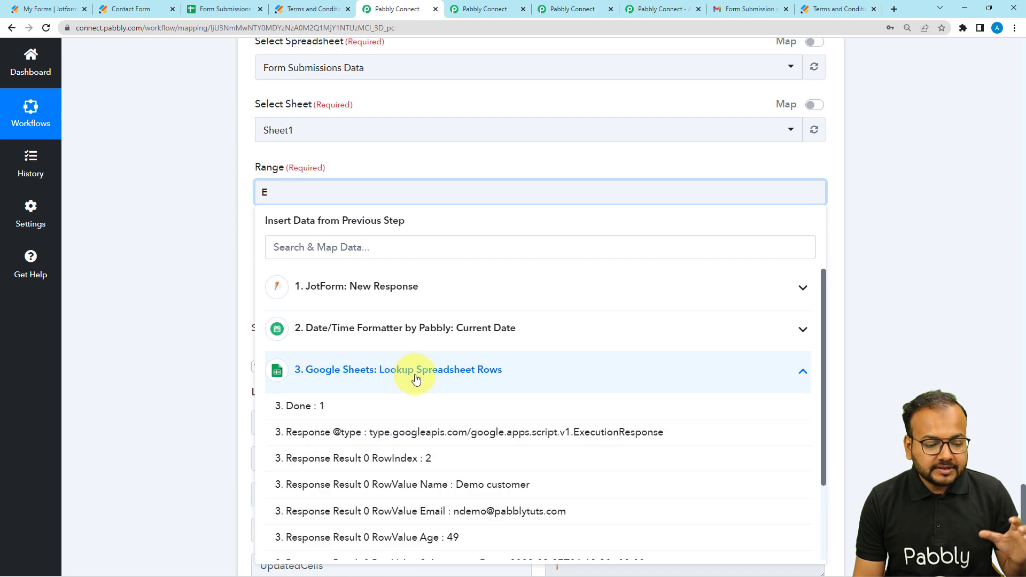
click(401, 459)
click(184, 319)
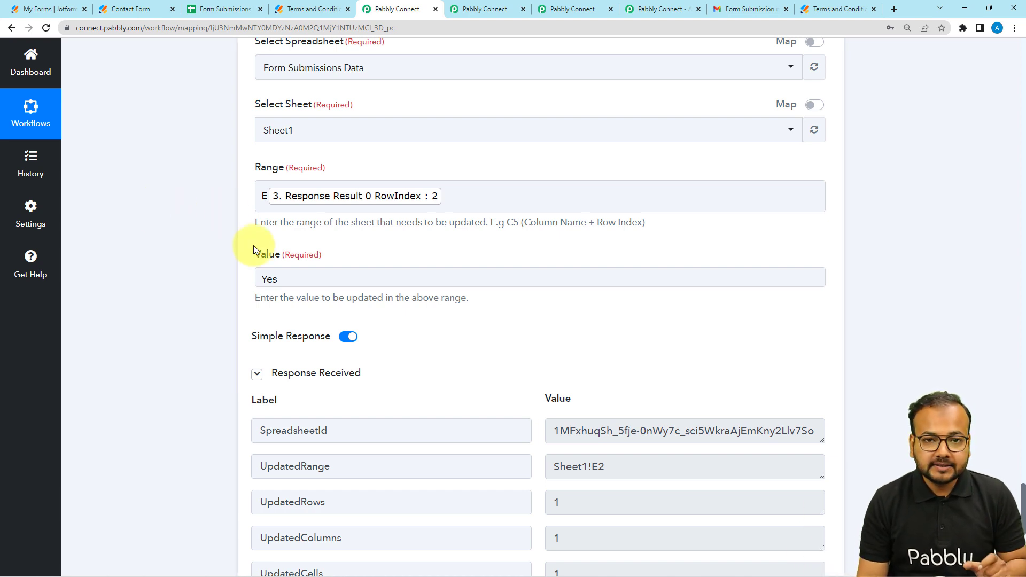
Step: Review the Yes entry in the Value field and compare it with the Term Accepted cell in the spreadsheet
scroll(207, 261, down, 1)
scroll(208, 261, down, 2)
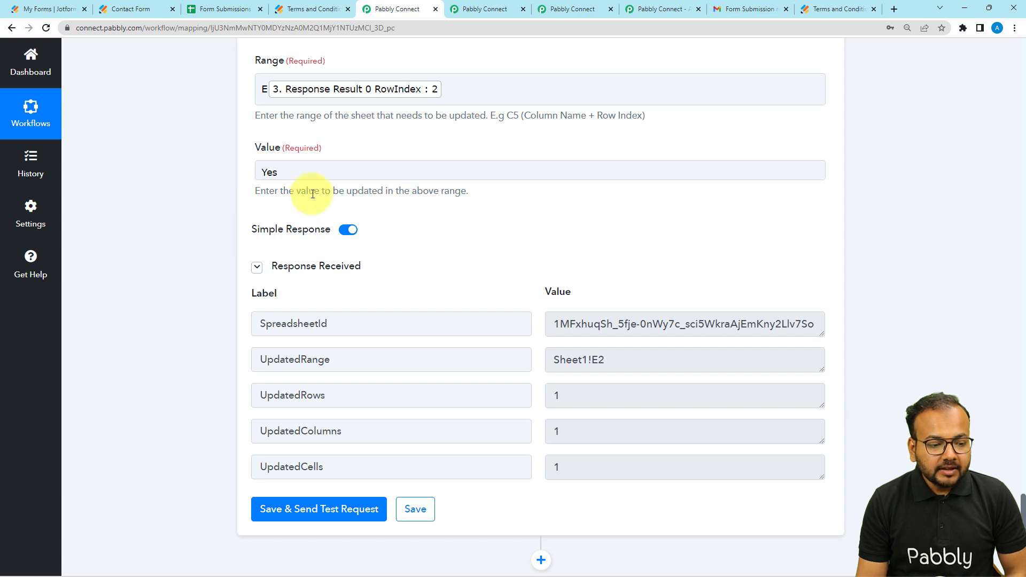
click(269, 168)
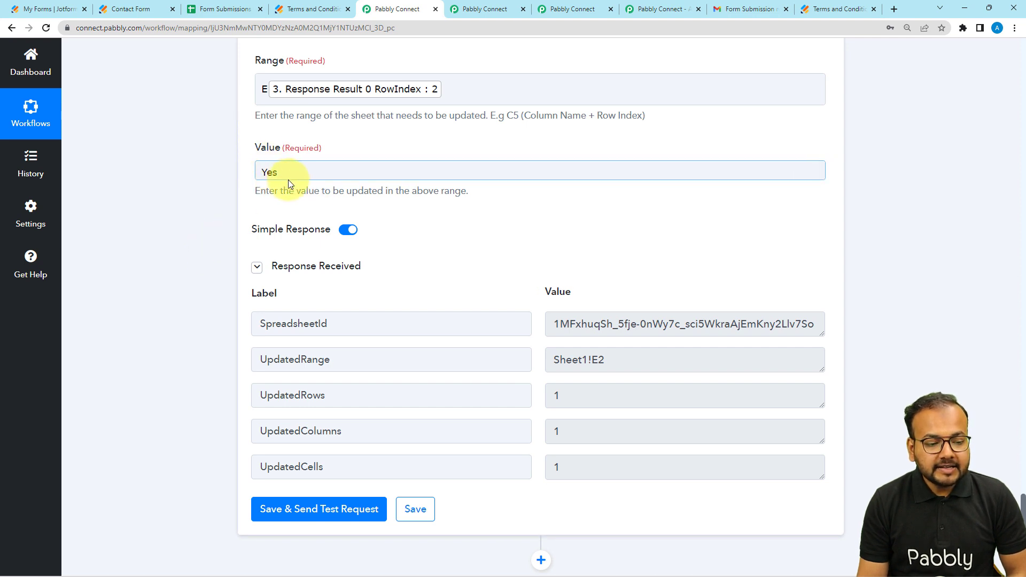
click(201, 10)
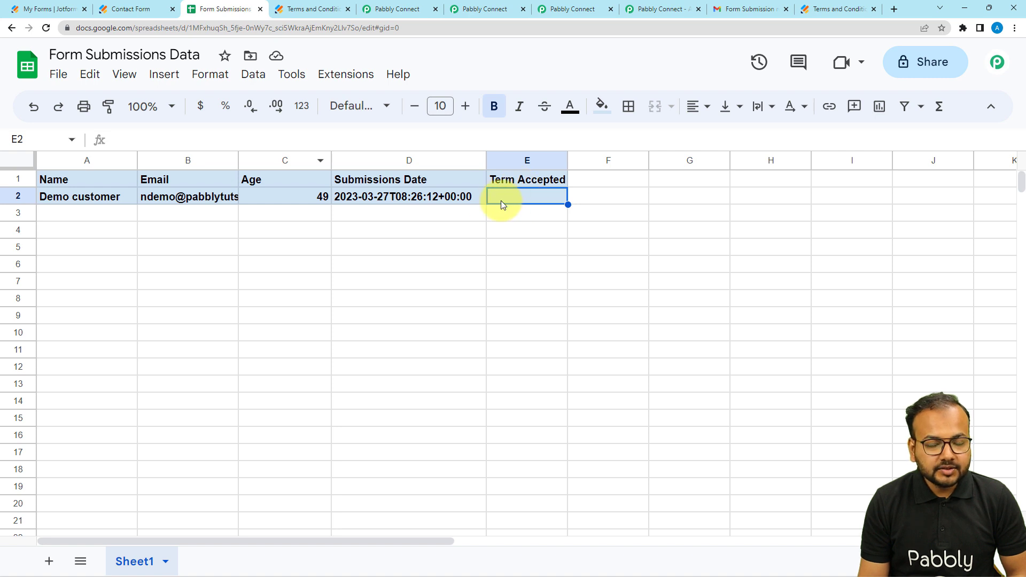
click(399, 12)
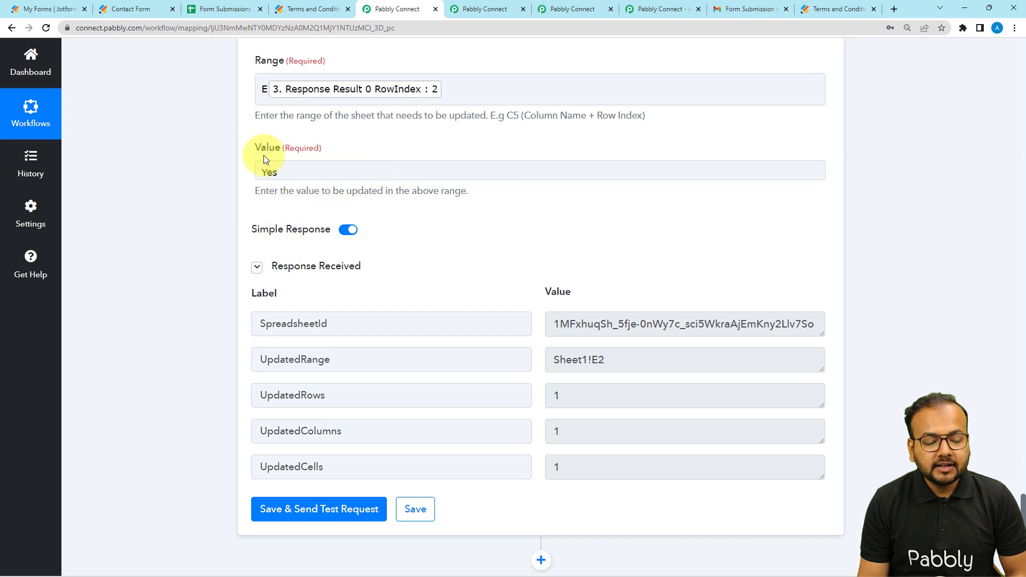
click(276, 167)
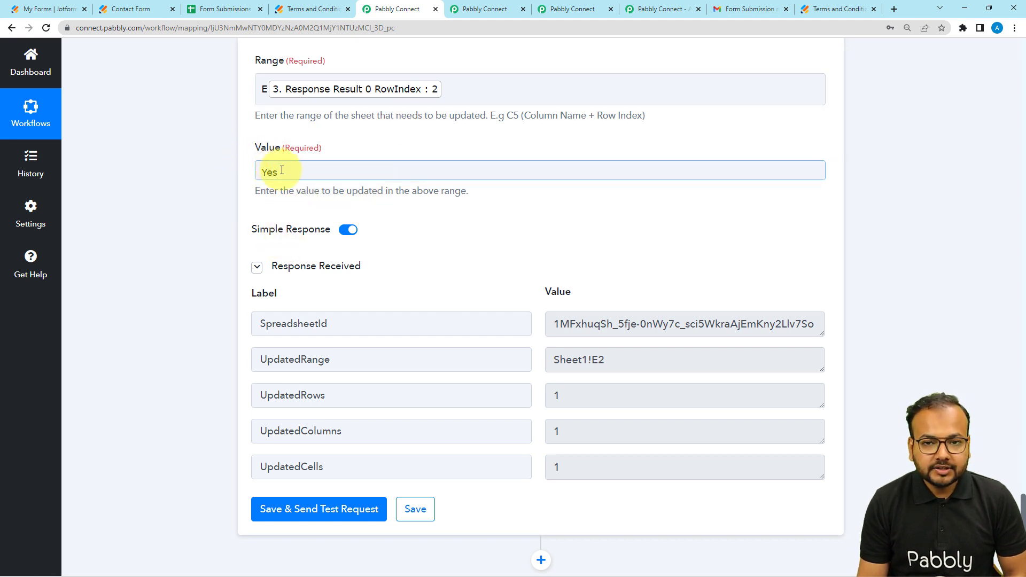
click(294, 174)
click(218, 164)
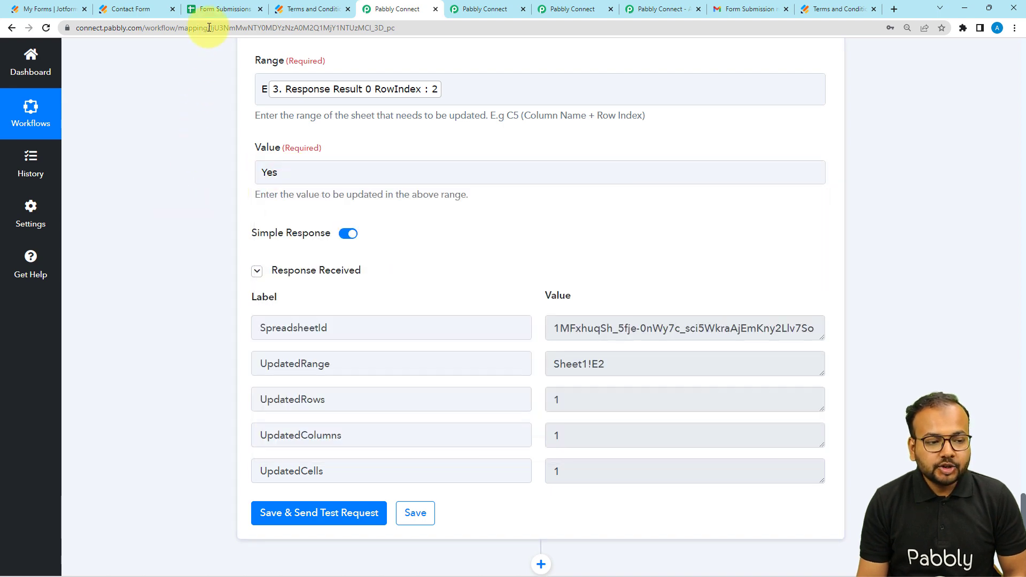
Step: Check the Term Accepted cell once more, save the Update Cell Value action and send a test request
click(216, 9)
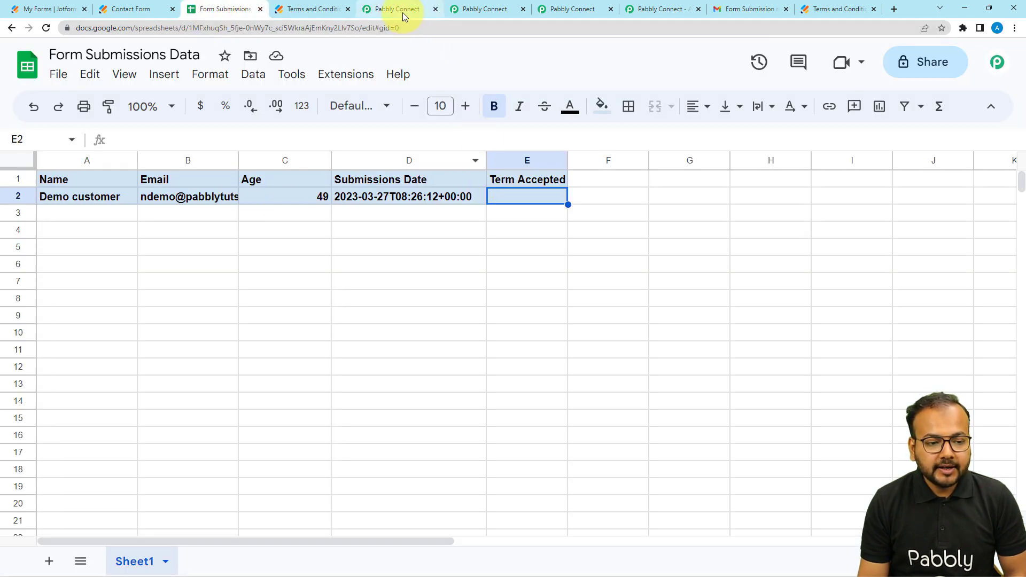
click(398, 9)
scroll(267, 437, down, 2)
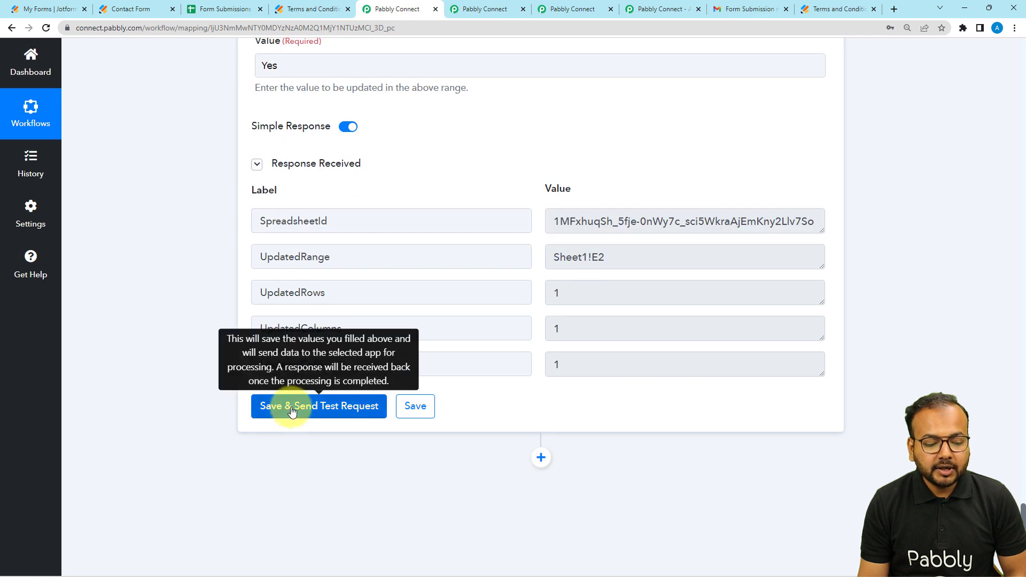
click(274, 408)
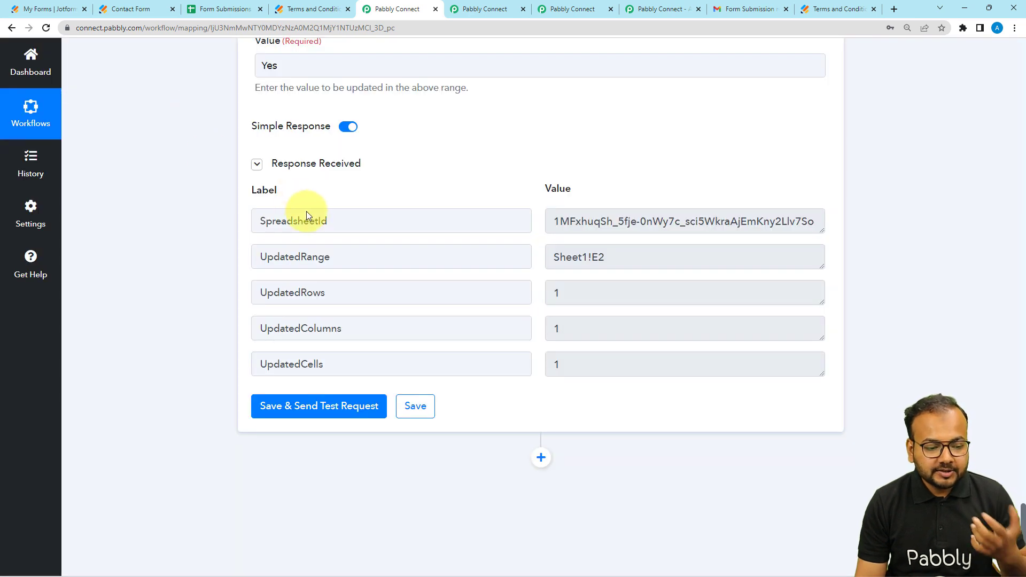
Step: Check the Term Accepted cell E2 in the Form Submissions Data spreadsheet after the test request
click(224, 11)
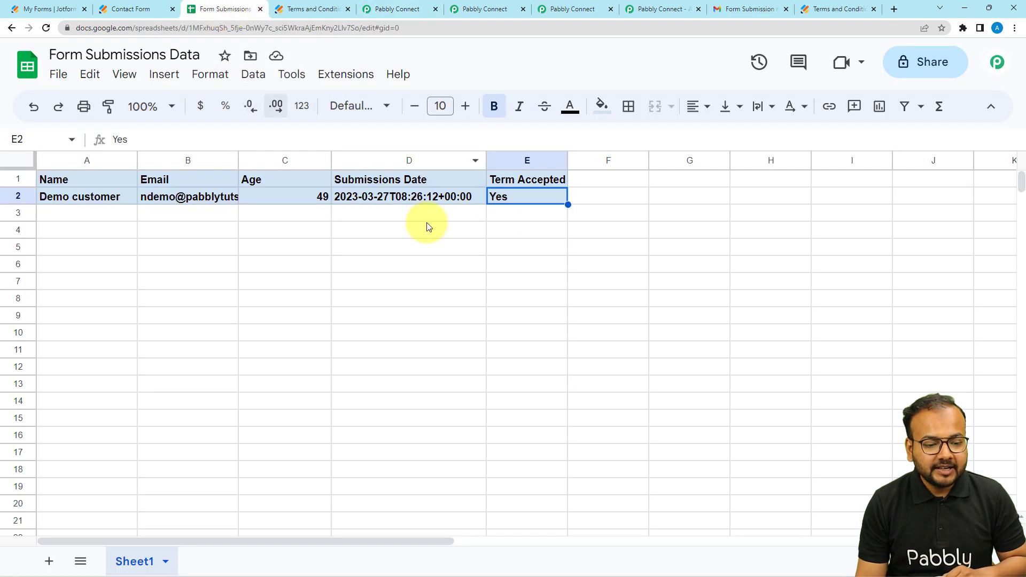
click(536, 216)
click(518, 195)
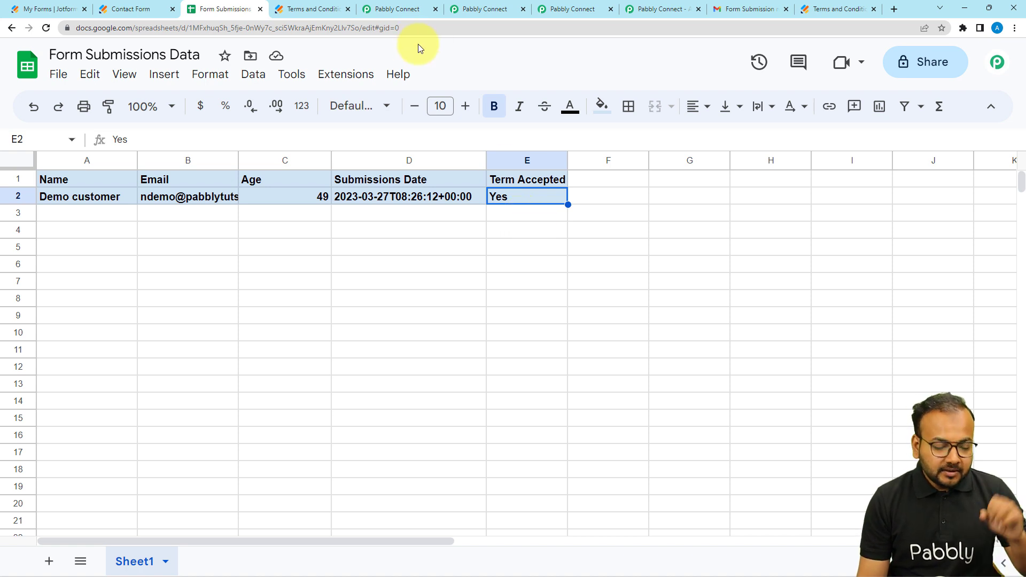
Step: Return to the Within 48 hours 2 workflow and collapse all its steps, from Update Cell Value up to the JotForm trigger
click(401, 10)
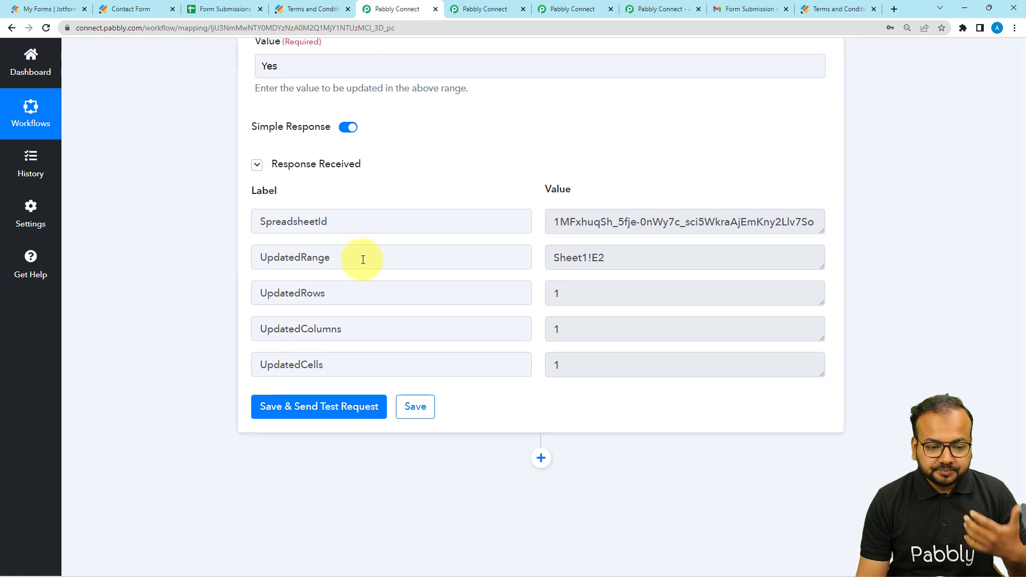
scroll(410, 313, up, 8)
scroll(717, 528, up, 7)
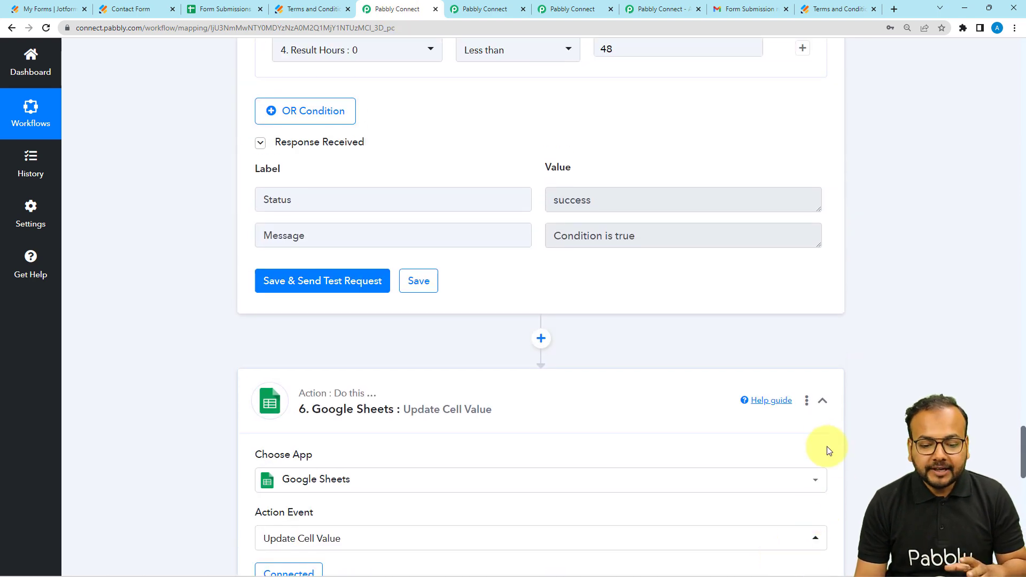
click(823, 417)
scroll(813, 458, up, 10)
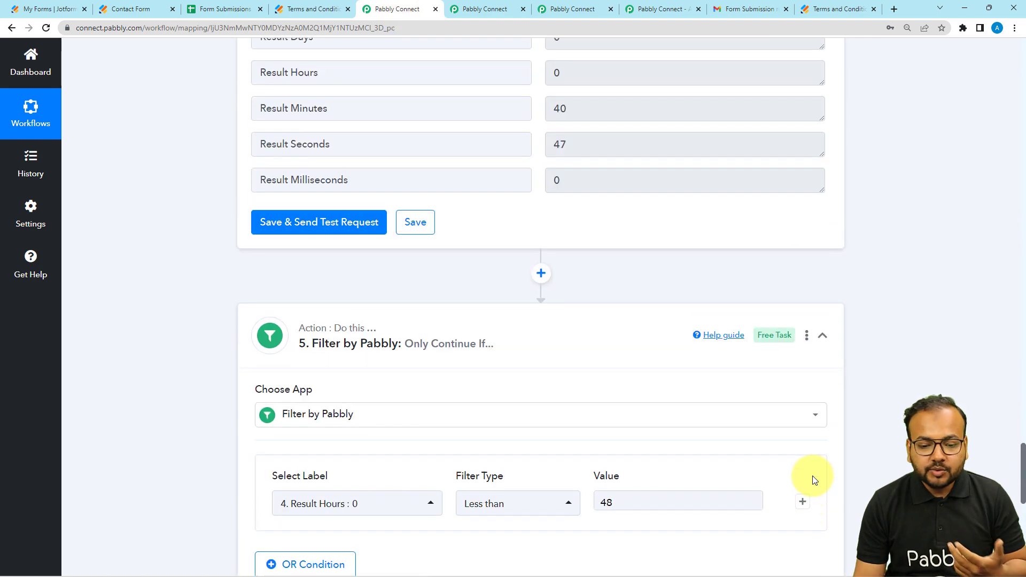
scroll(831, 364, up, 18)
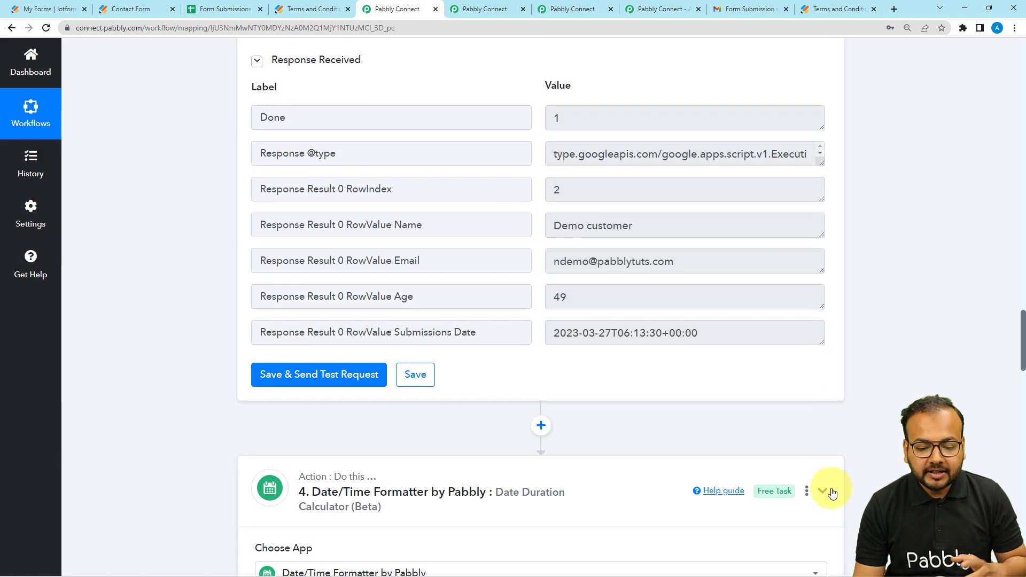
click(831, 491)
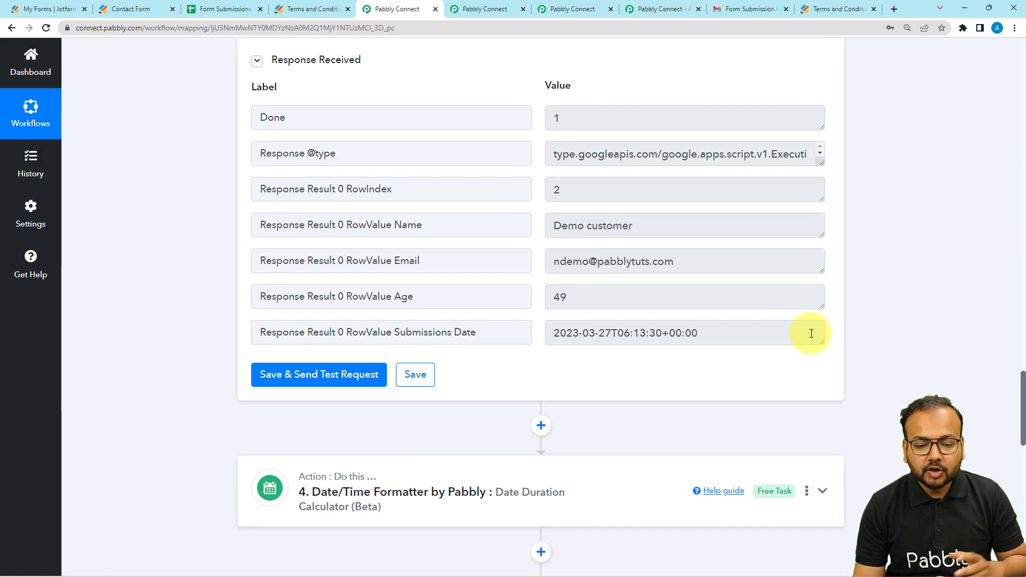
scroll(808, 367, up, 15)
scroll(812, 241, up, 3)
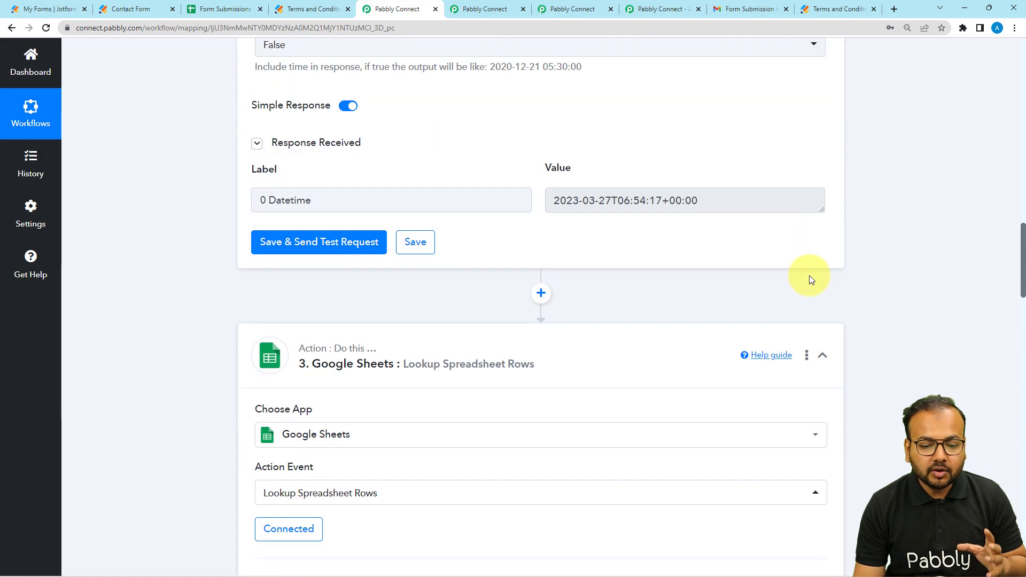
click(823, 355)
scroll(847, 238, up, 9)
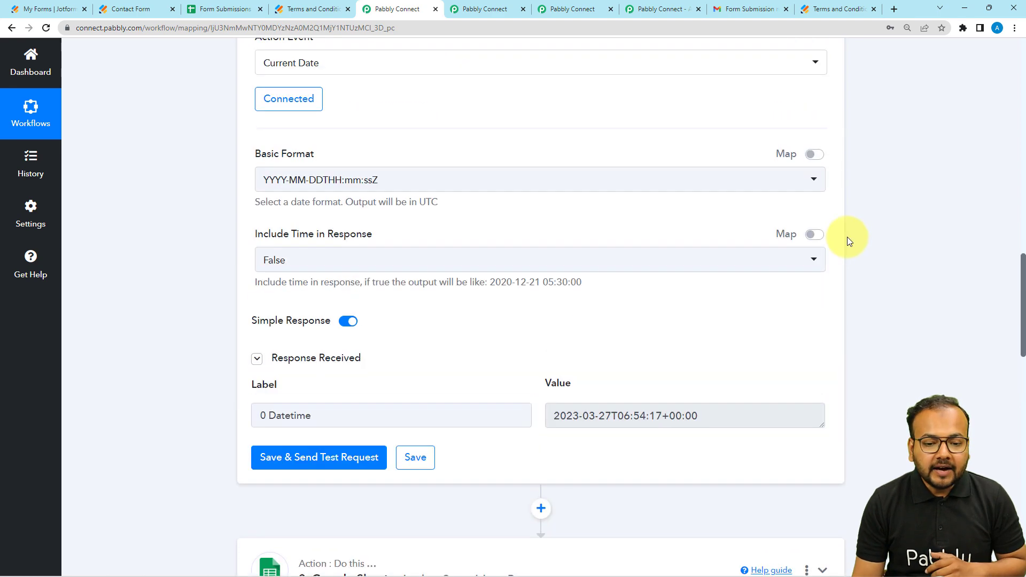
click(822, 190)
scroll(1019, 110, up, 15)
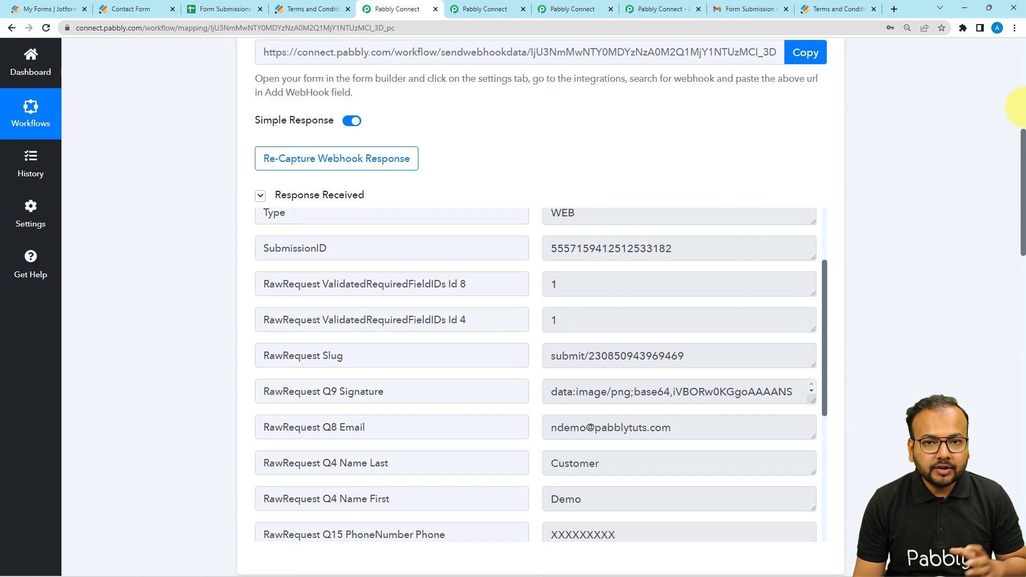
click(822, 224)
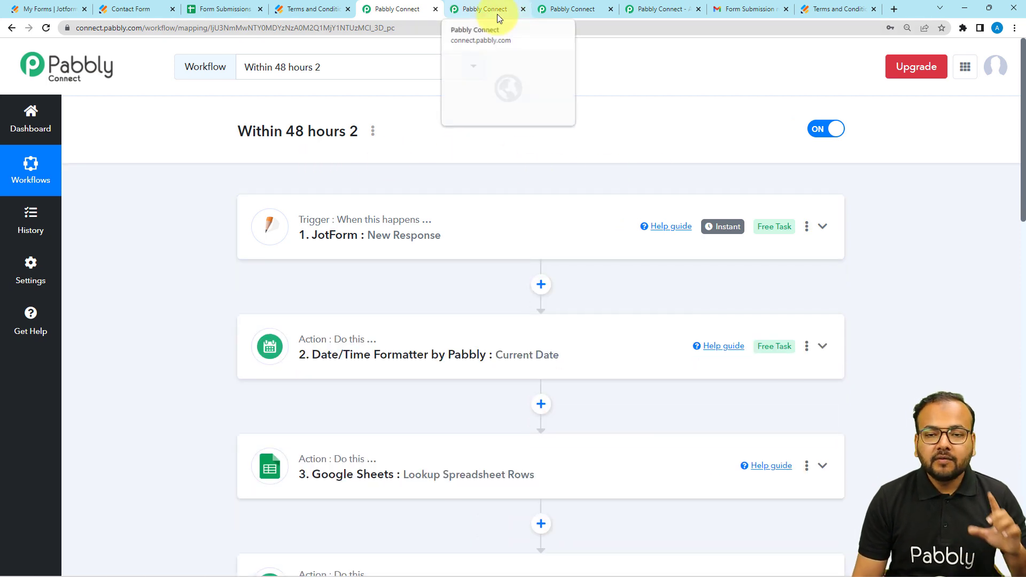
Step: Review the contact form, submissions spreadsheet, terms email, Terms and Conditions Automation workflow and Within 48 hours 2 workflow
click(140, 8)
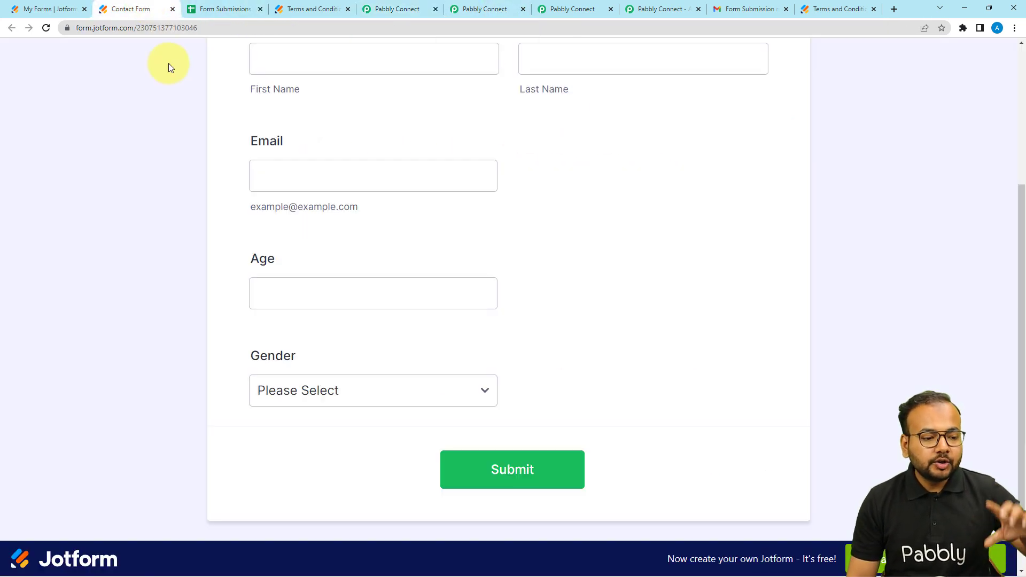
scroll(176, 107, up, 4)
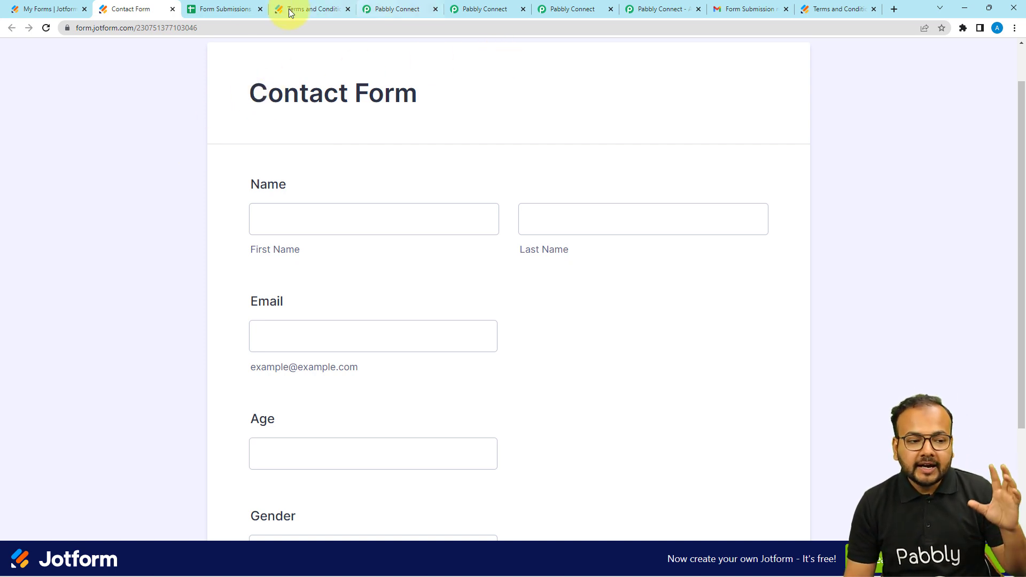
click(235, 9)
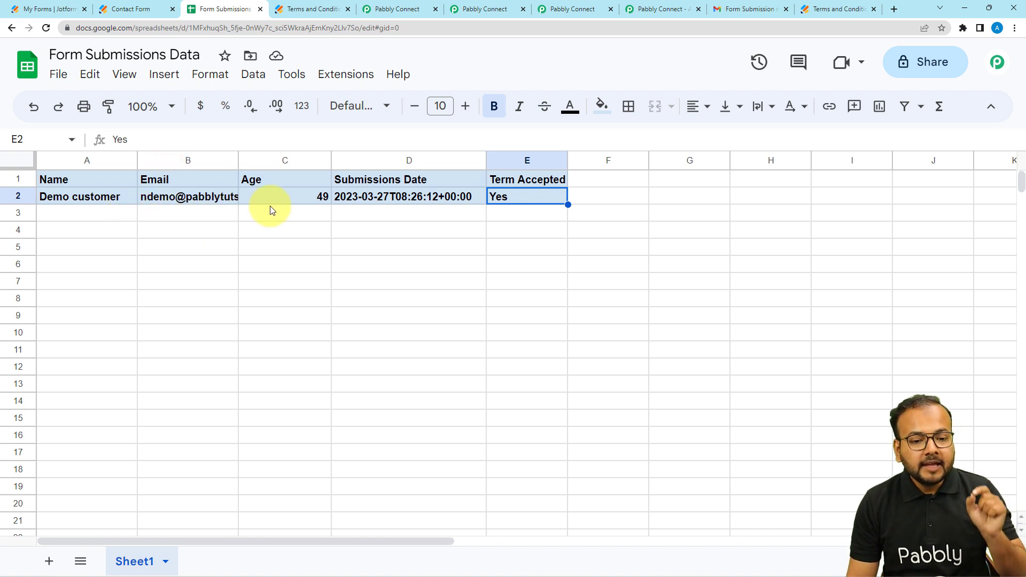
click(730, 11)
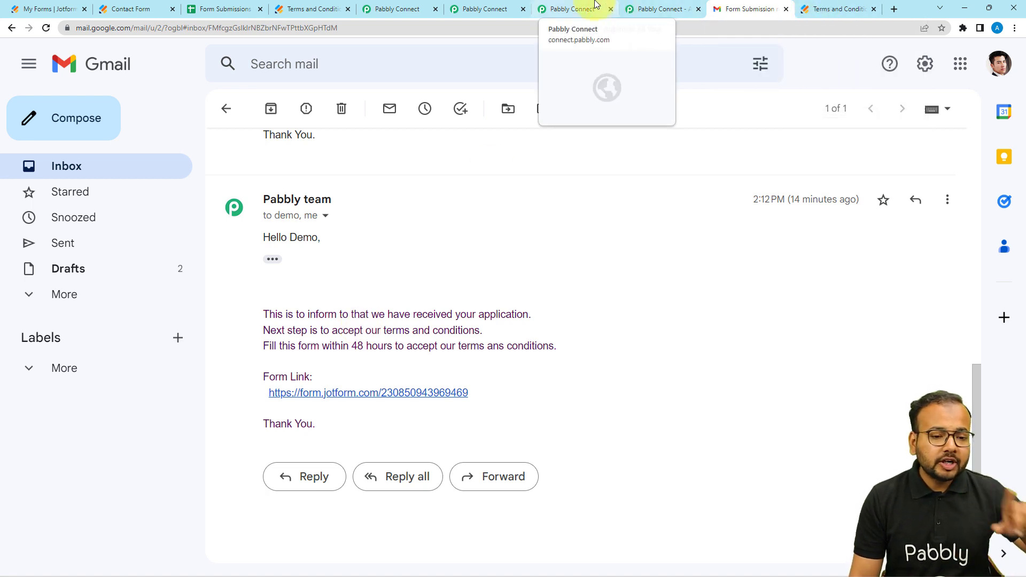
click(552, 5)
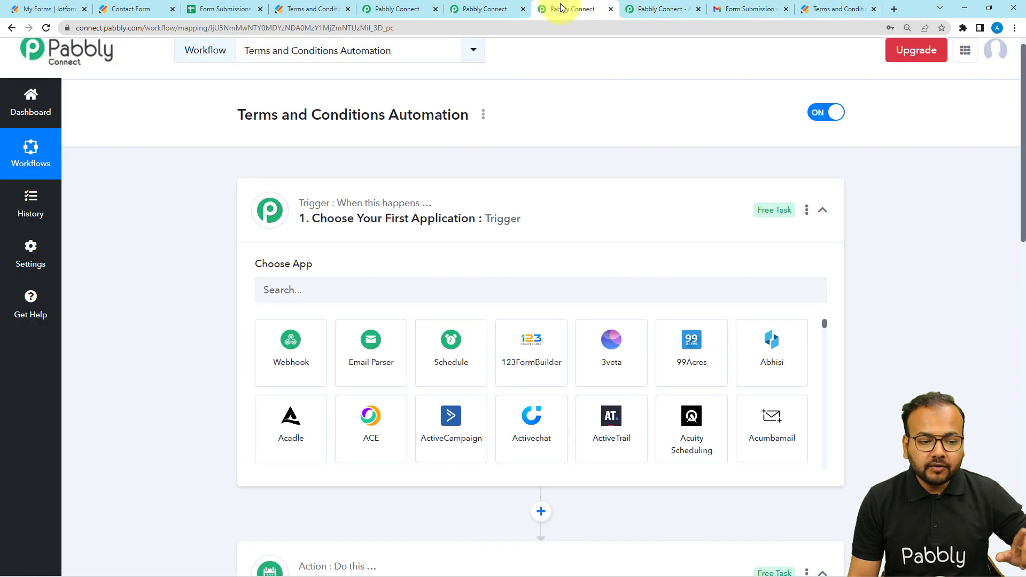
click(224, 7)
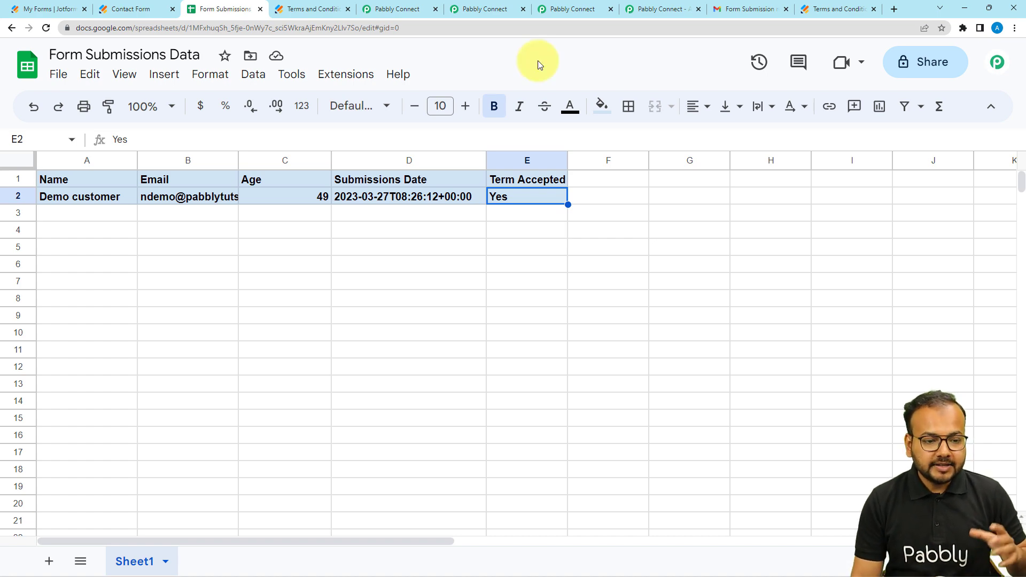
click(492, 6)
click(398, 5)
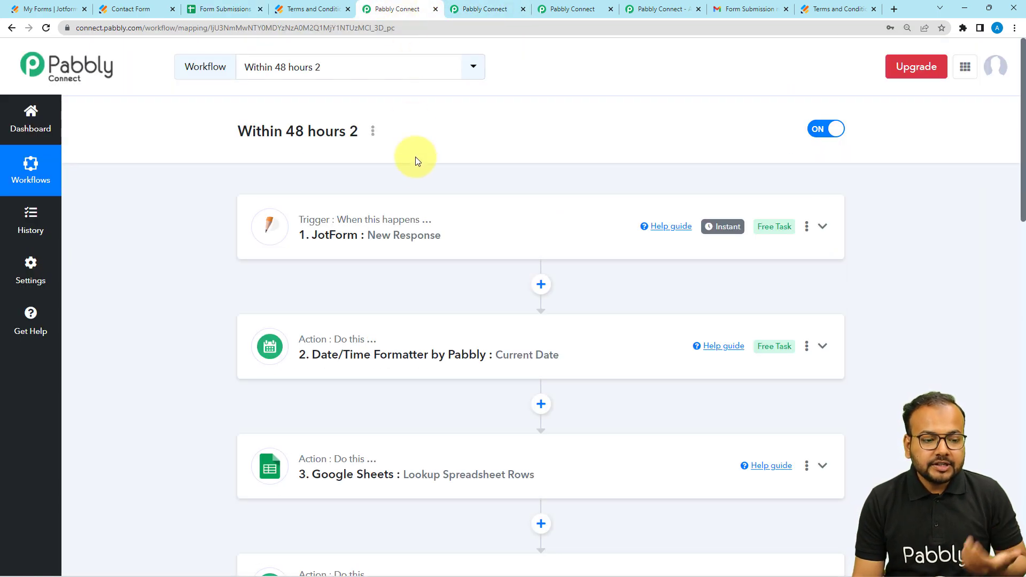
Step: Switch to the contact form submissions workflow and collapse its Google Sheets Add New Row and Date/Time Formatter steps
click(486, 9)
scroll(532, 175, up, 4)
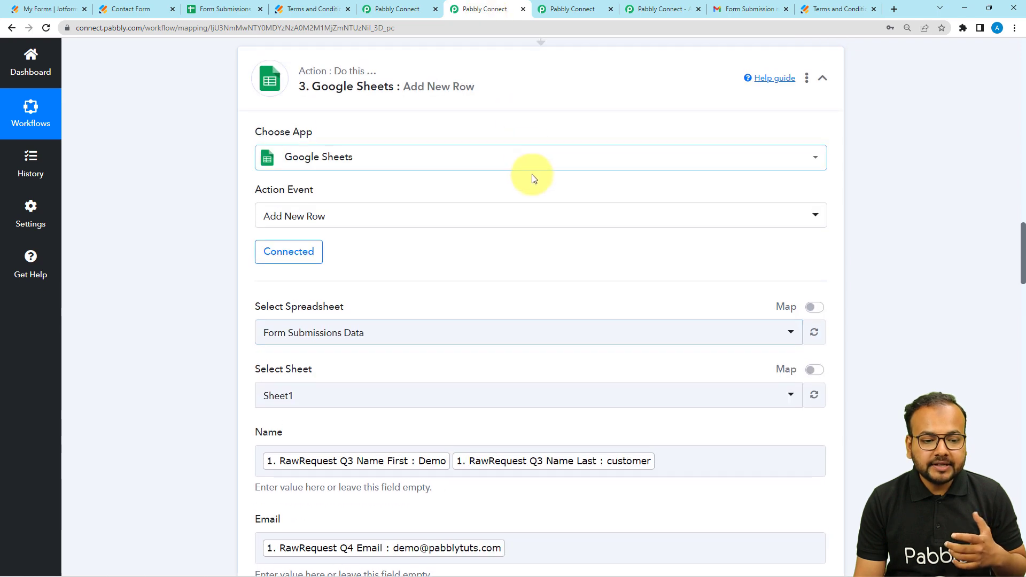
click(530, 89)
scroll(526, 139, up, 10)
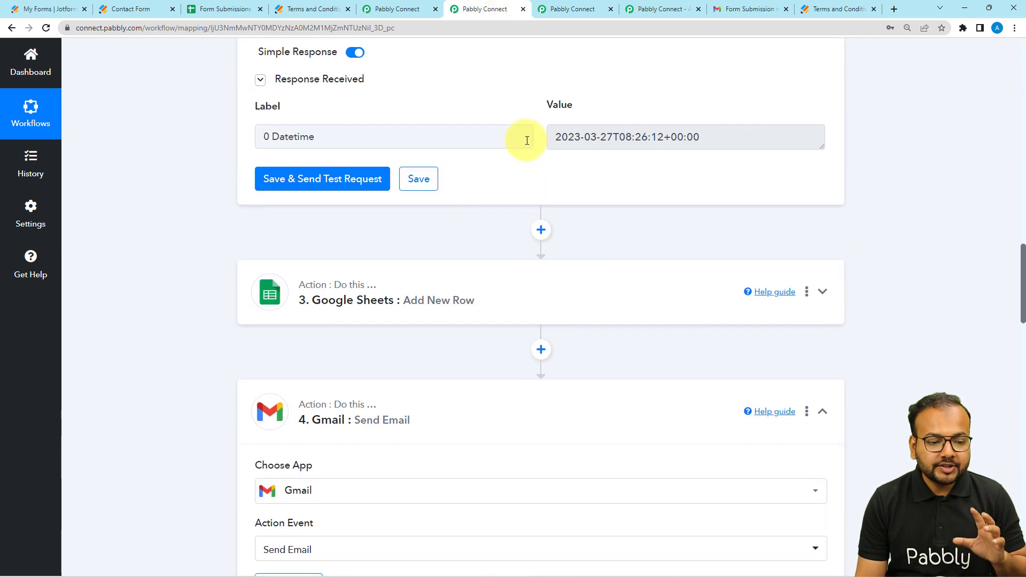
click(545, 95)
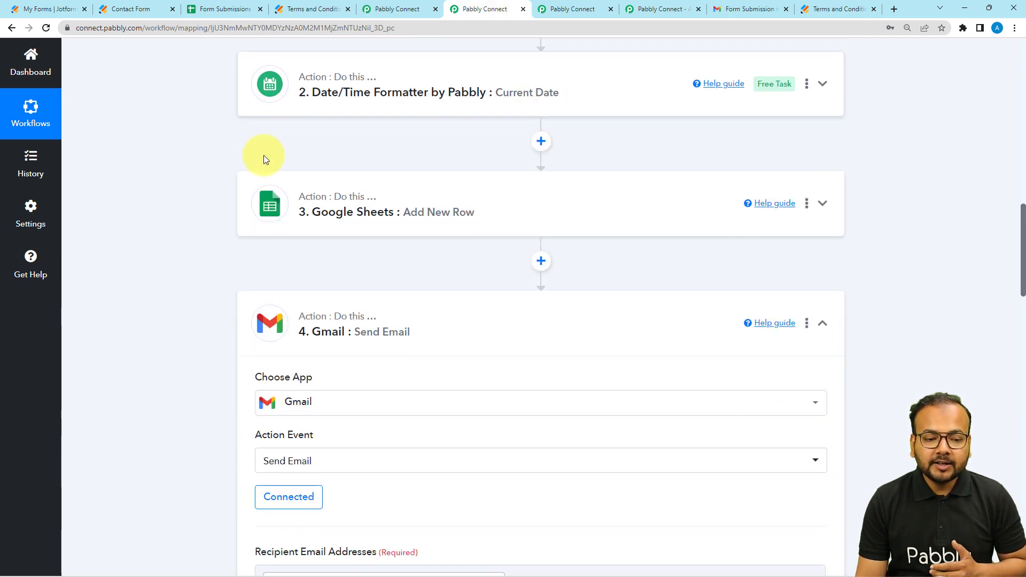
scroll(142, 179, up, 8)
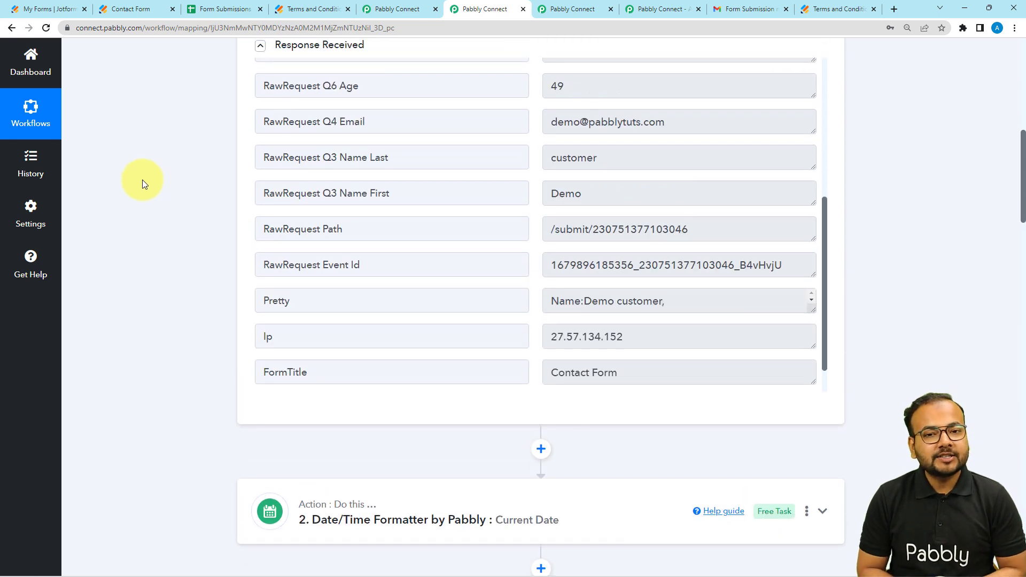